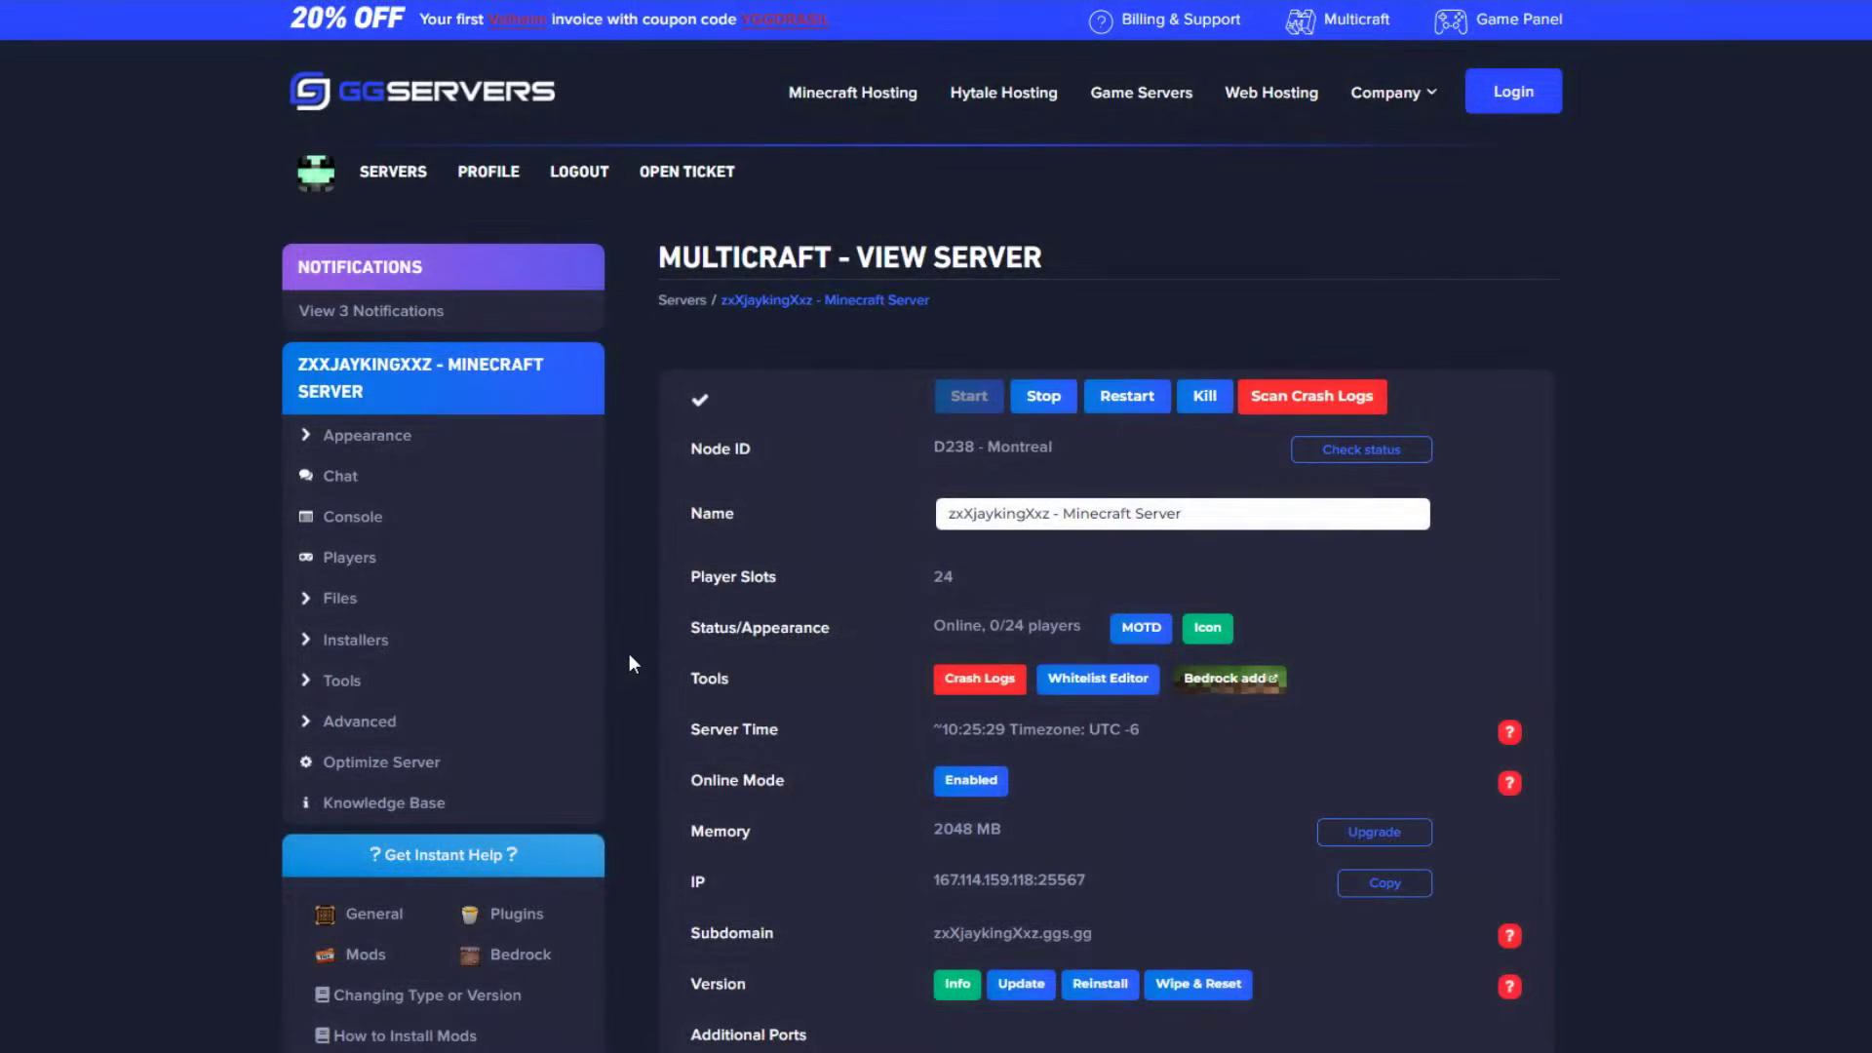
- Stop the Minecraft server and open the login page of its FTP file access
{"action": "left_click", "coordinate": [1035, 402]}
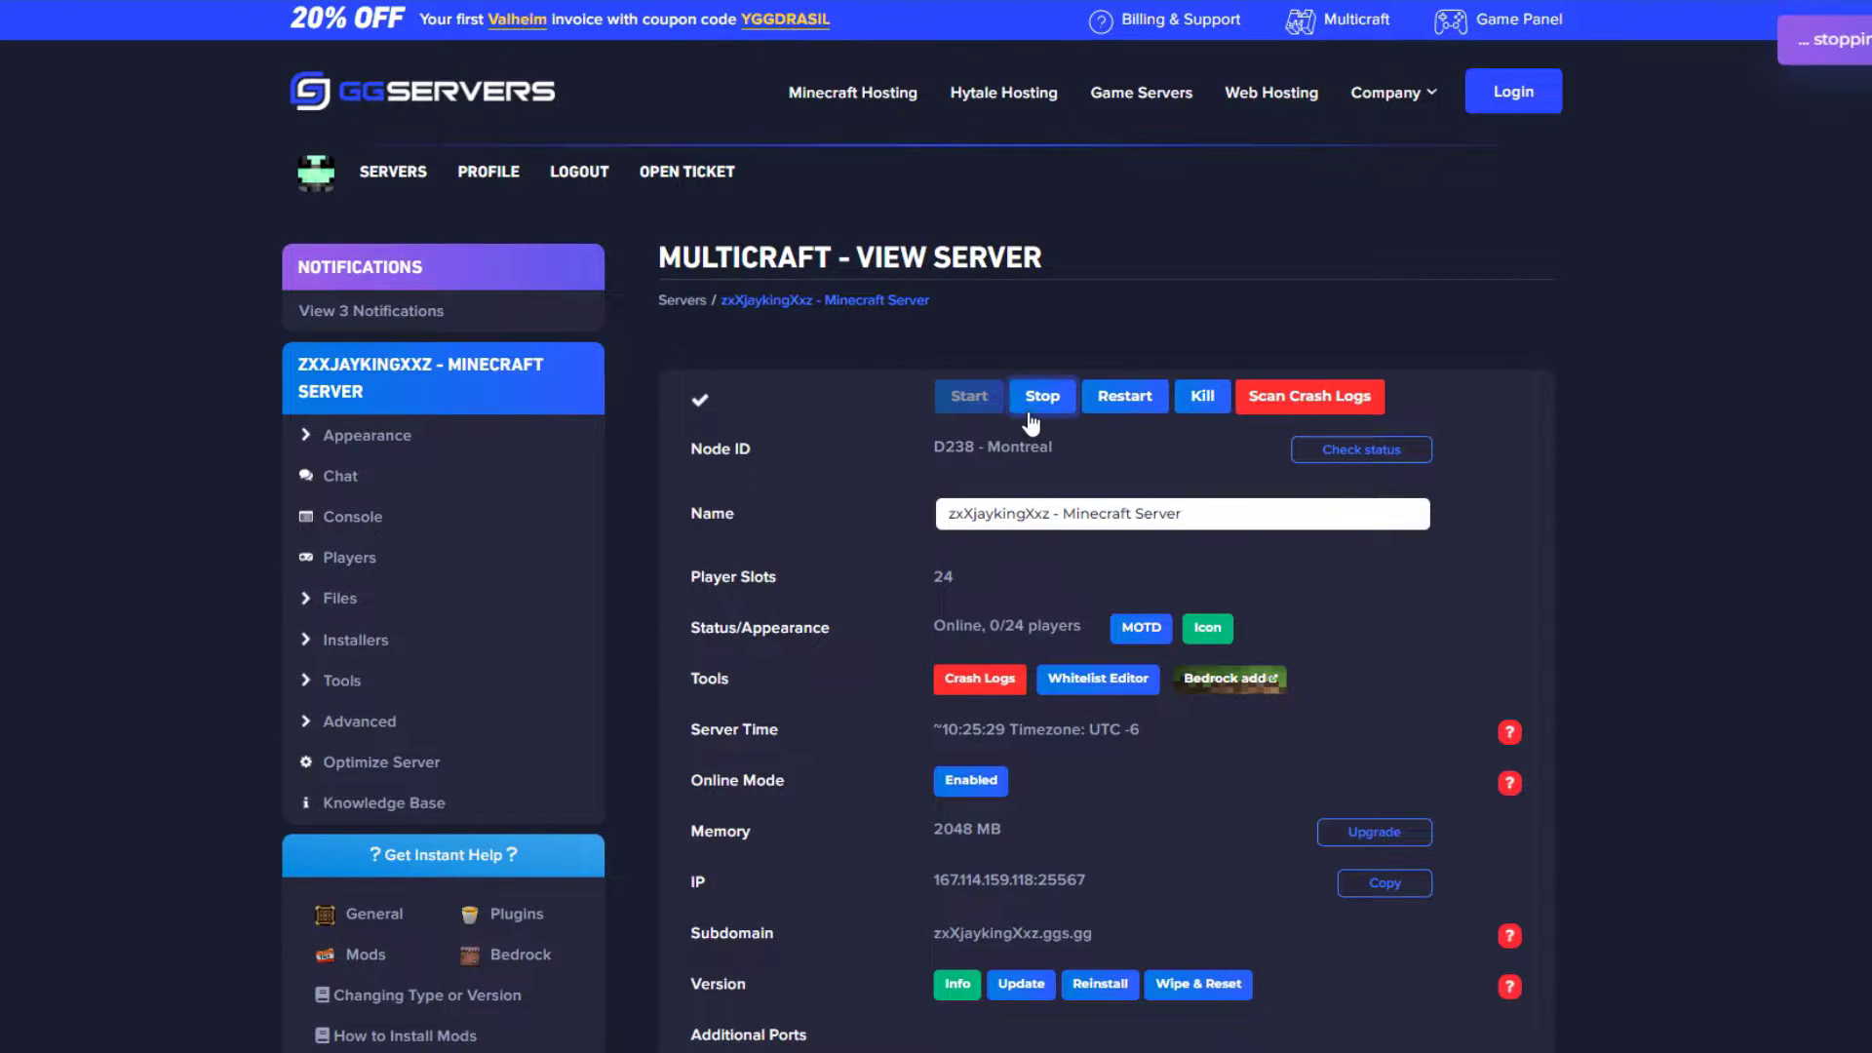
{"action": "left_click", "coordinate": [390, 598]}
{"action": "left_click", "coordinate": [391, 682]}
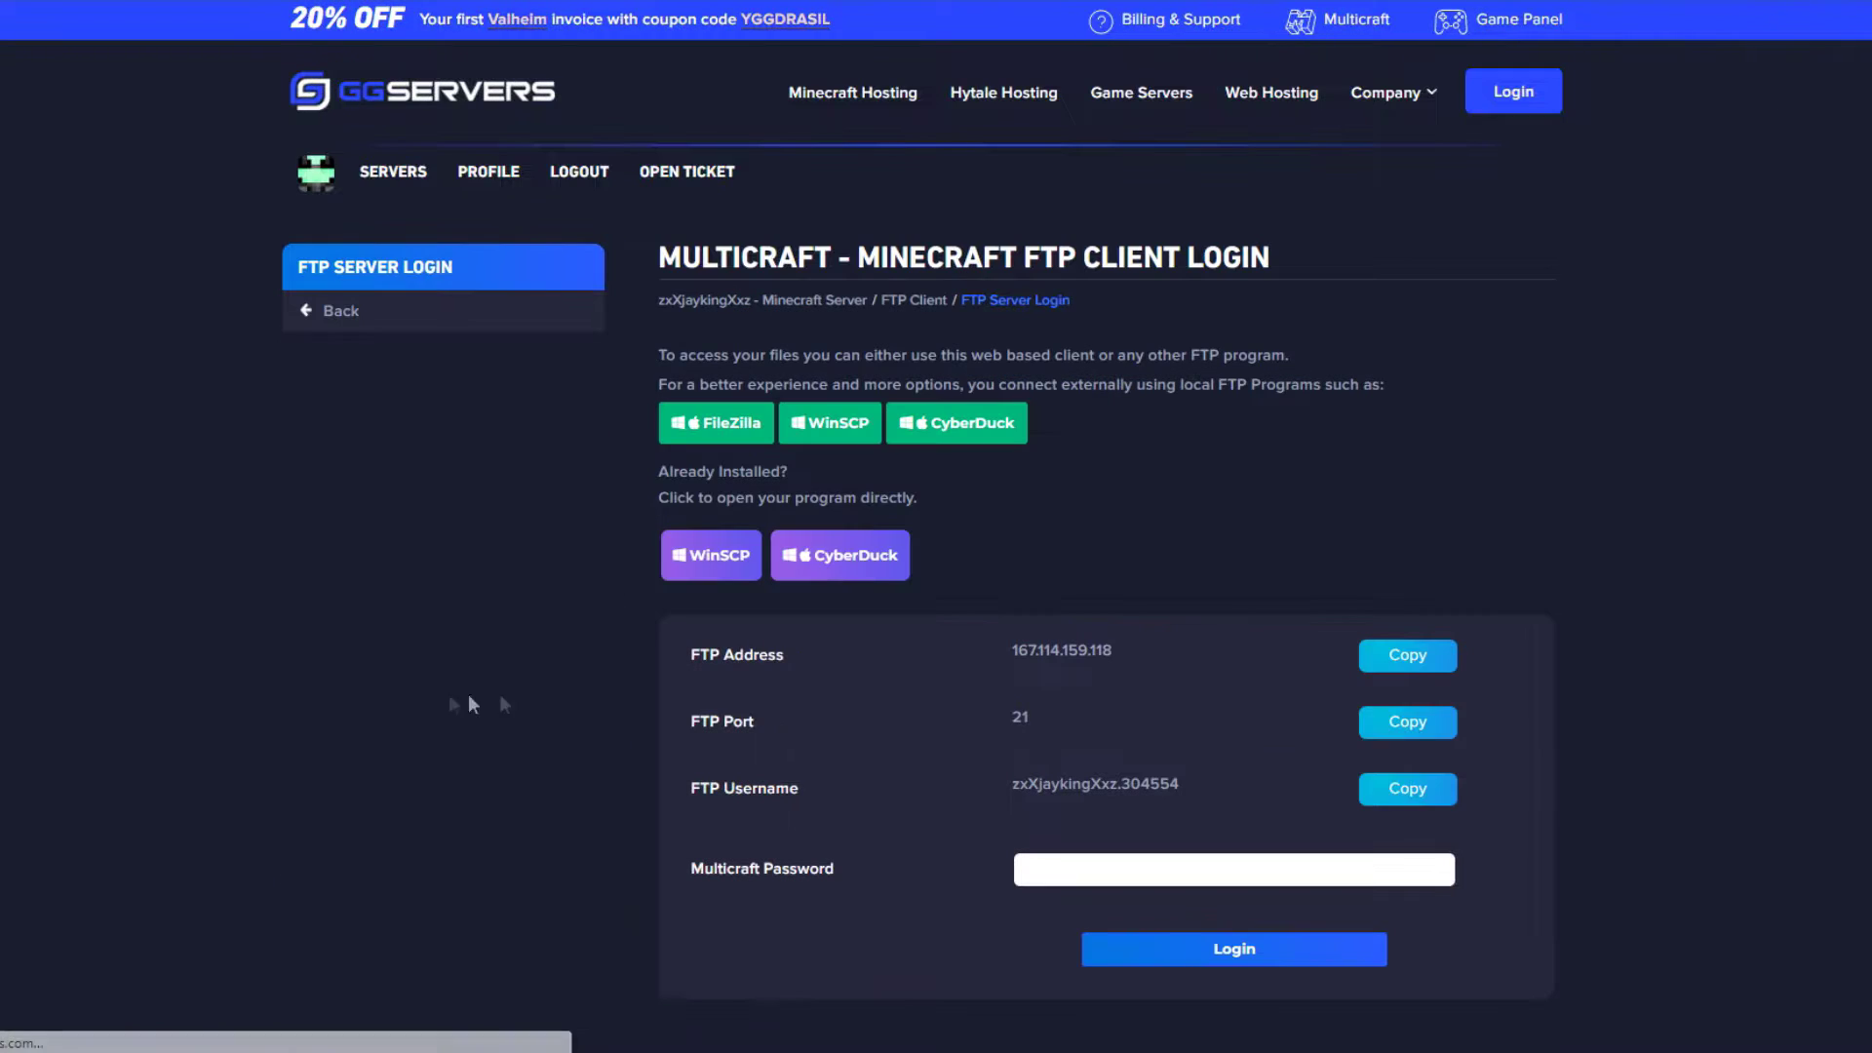
- Log in to the FTP client with the Multicraft account password and open the plugins folder
{"action": "left_click", "coordinate": [1027, 864]}
{"action": "left_click", "coordinate": [1196, 951]}
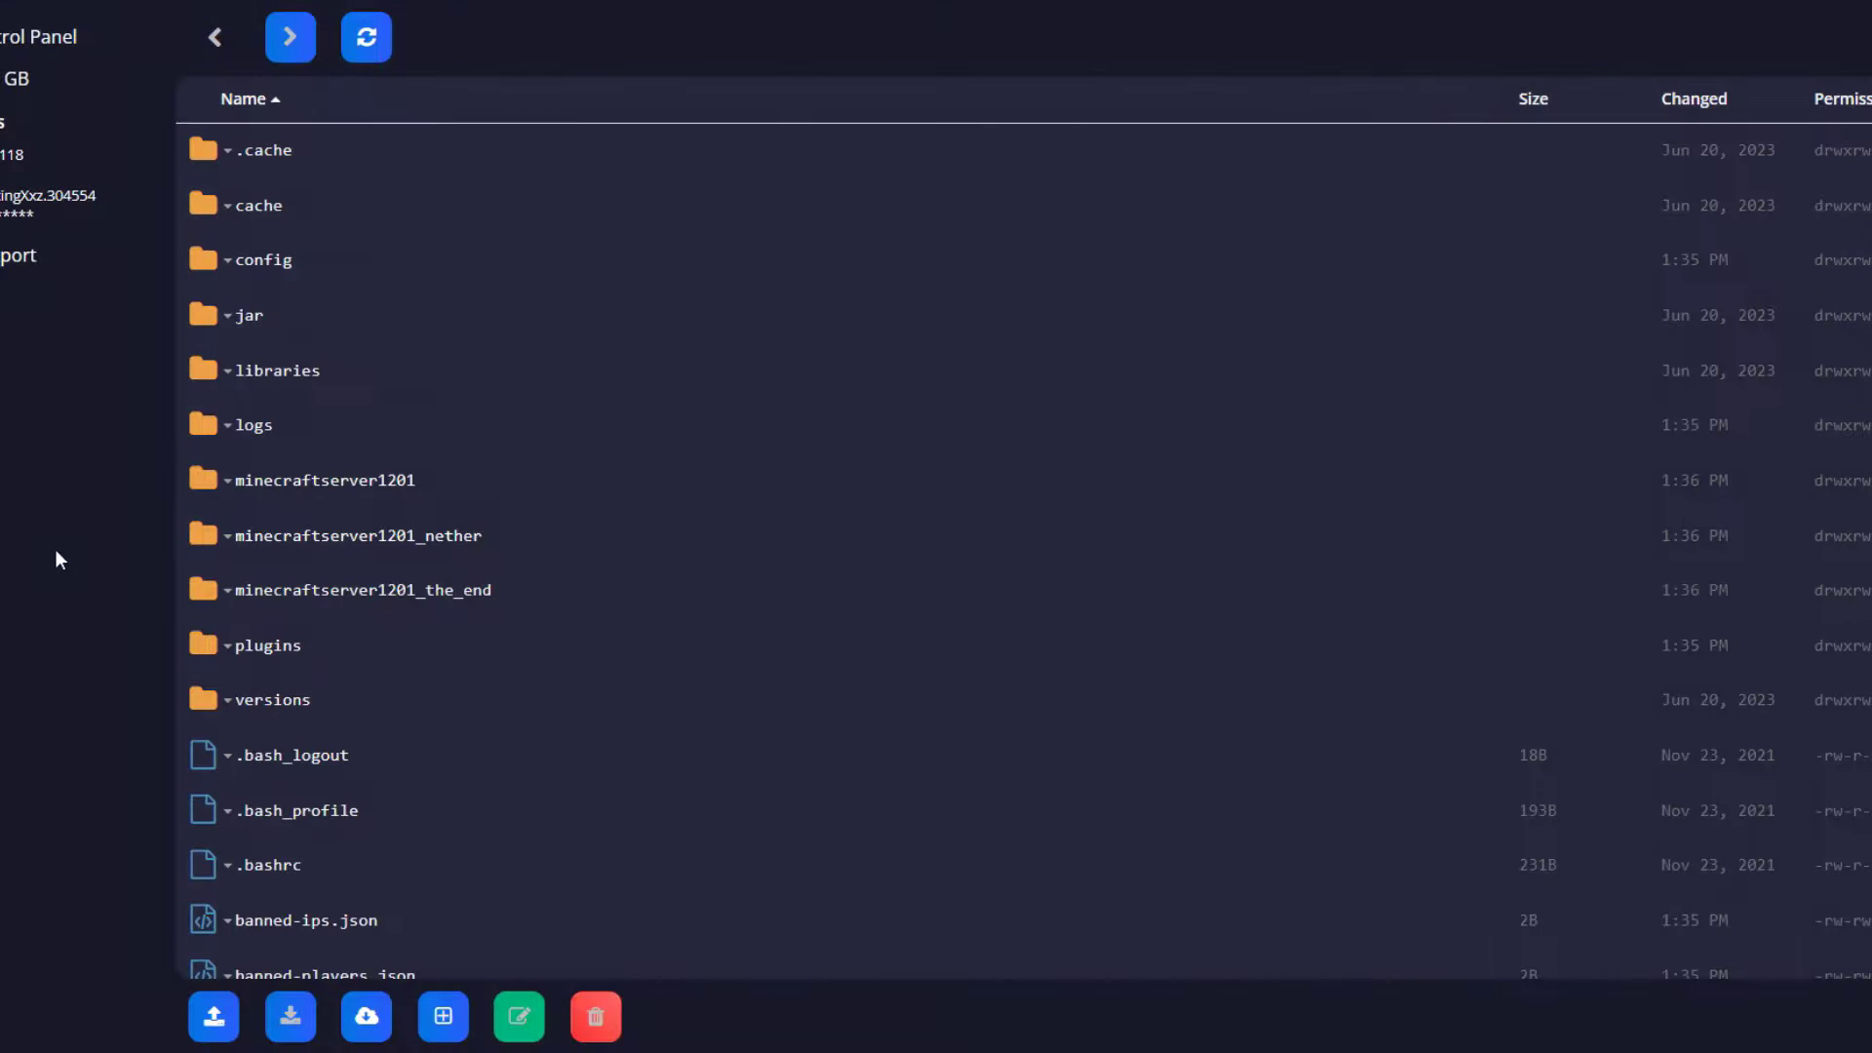
{"action": "left_click", "coordinate": [261, 647]}
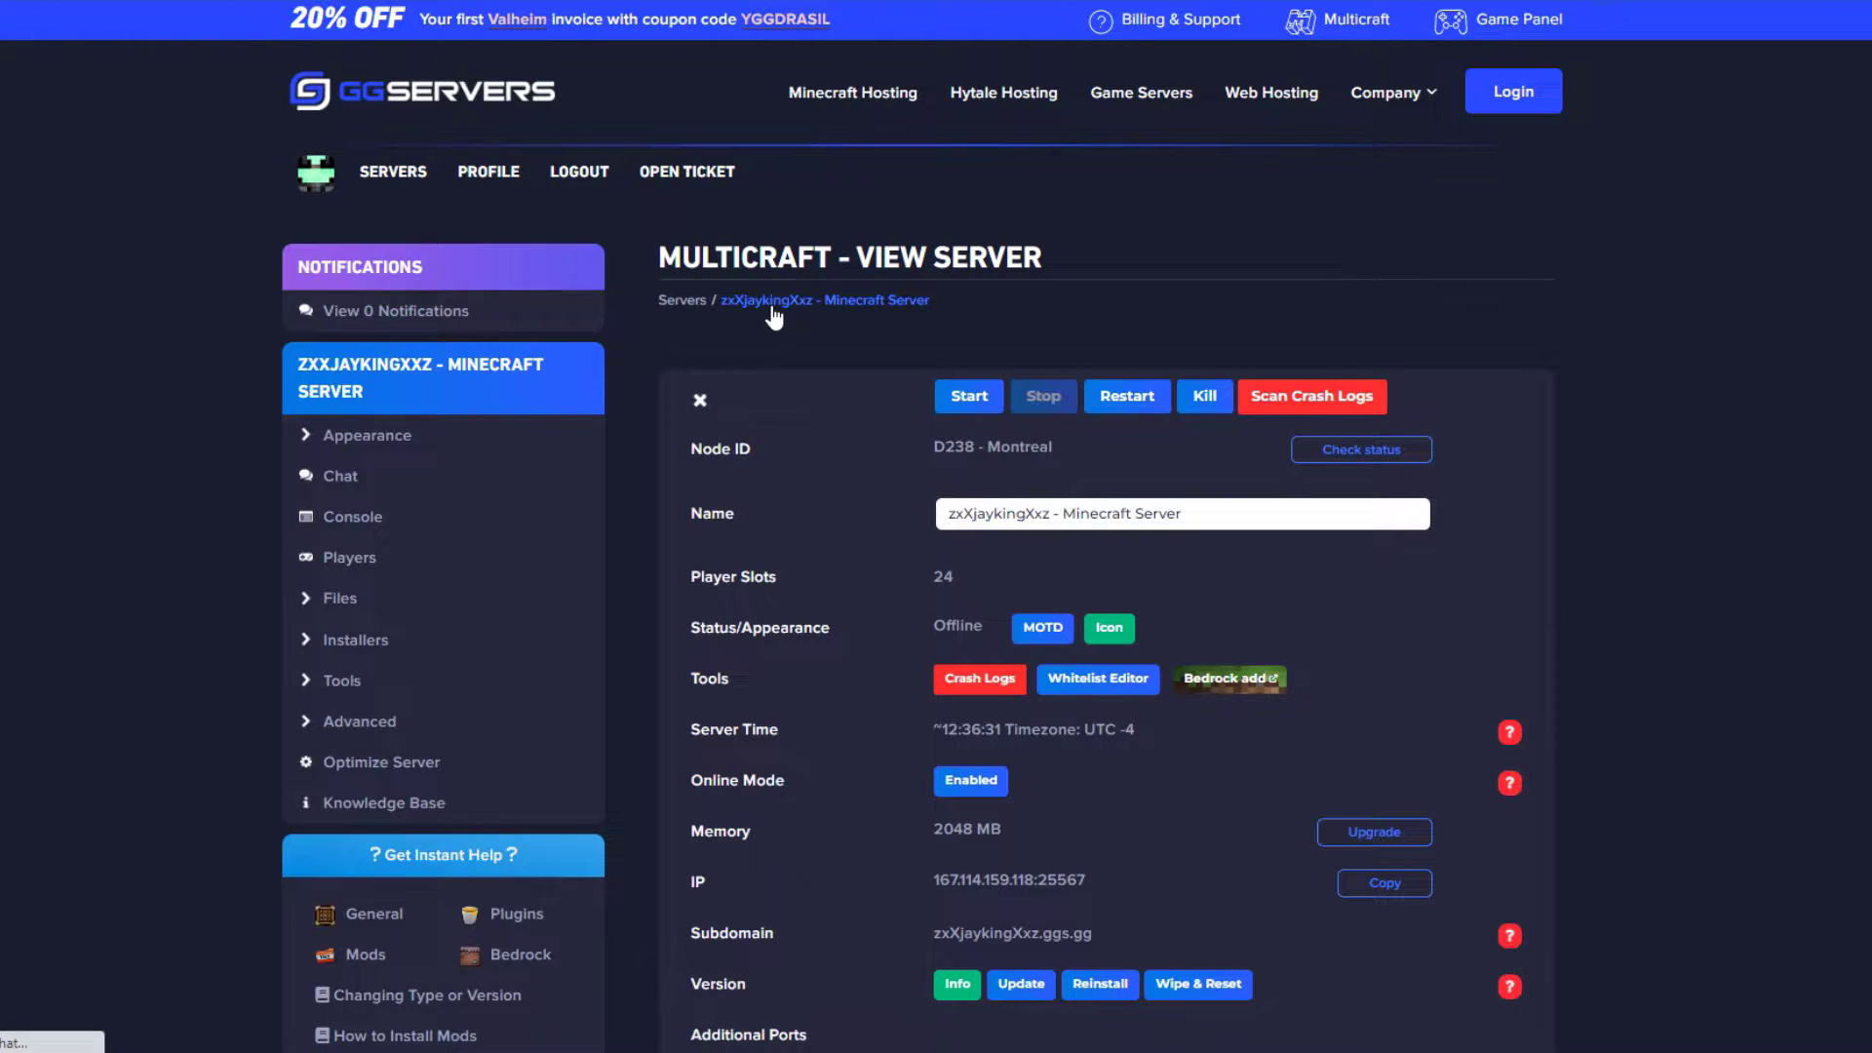
- Start the Minecraft server and open its server console
{"action": "left_click", "coordinate": [967, 396]}
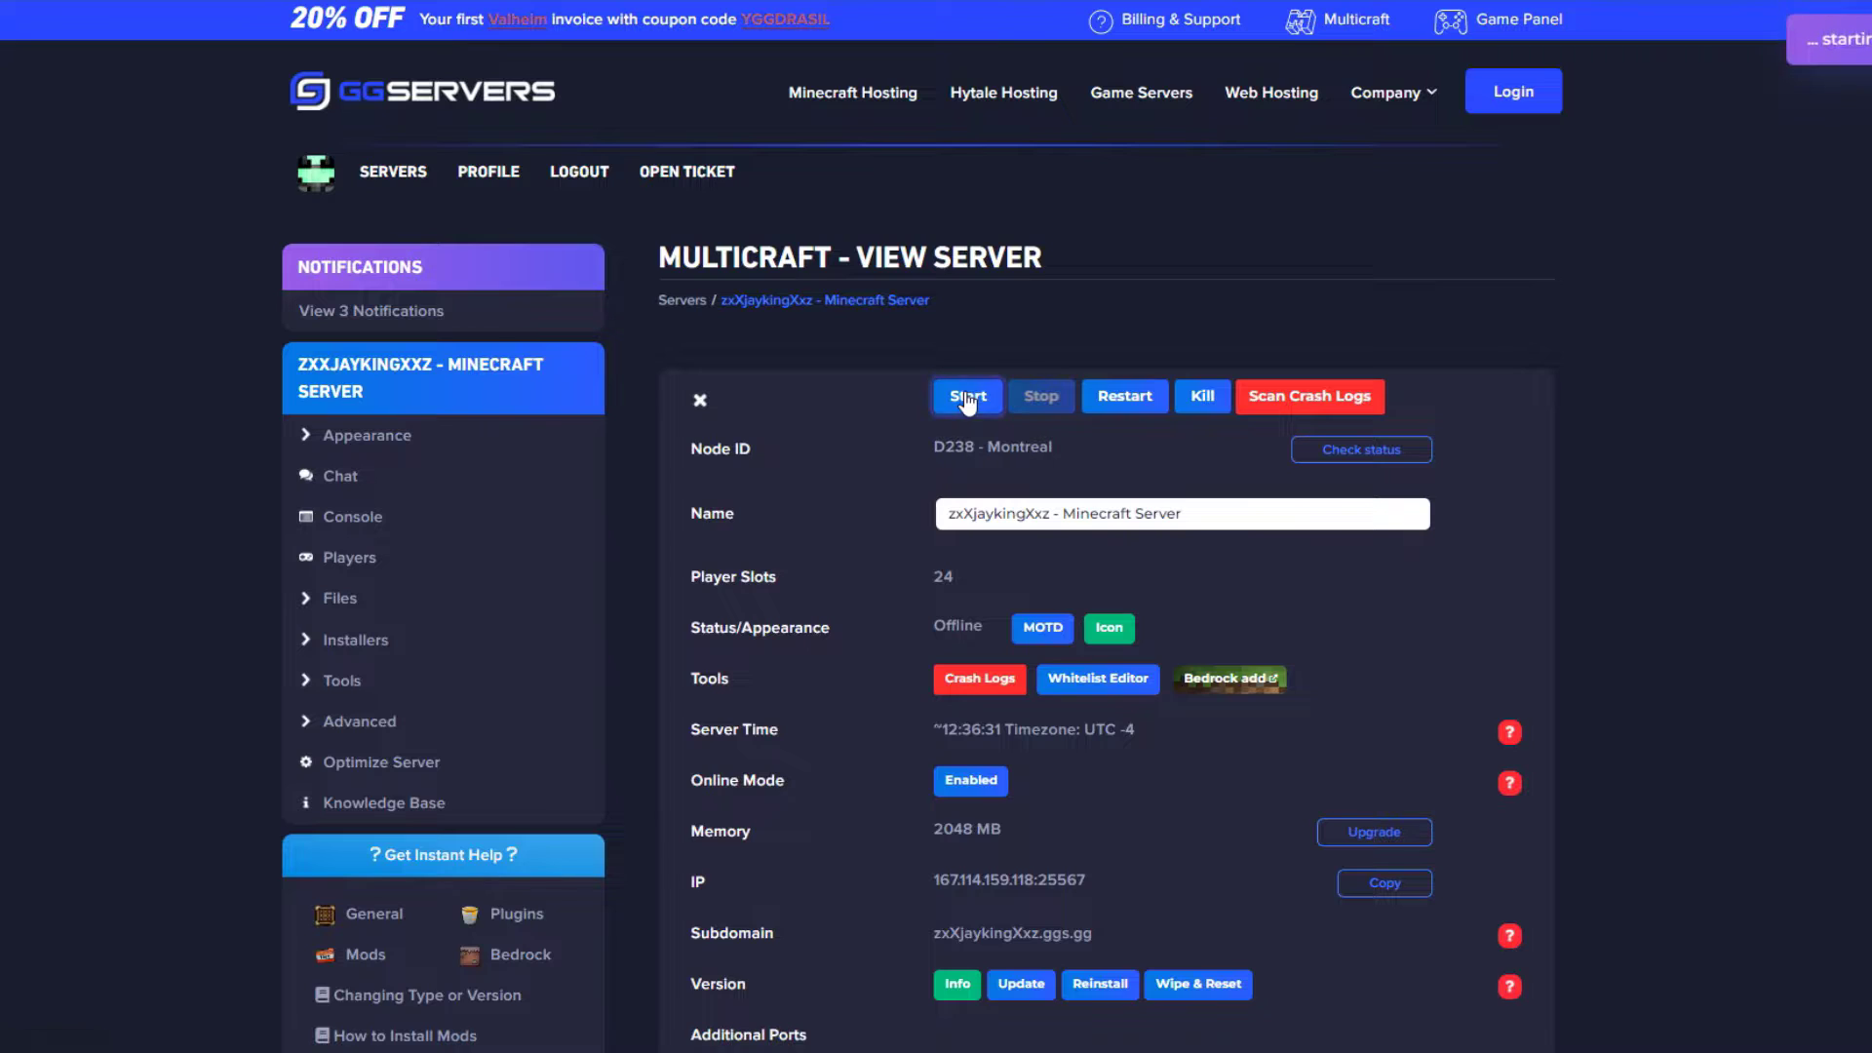
{"action": "left_click", "coordinate": [429, 519]}
{"action": "left_click", "coordinate": [807, 954]}
{"action": "scroll", "coordinate": [167, 593], "scroll_direction": "down", "scroll_amount": 1}
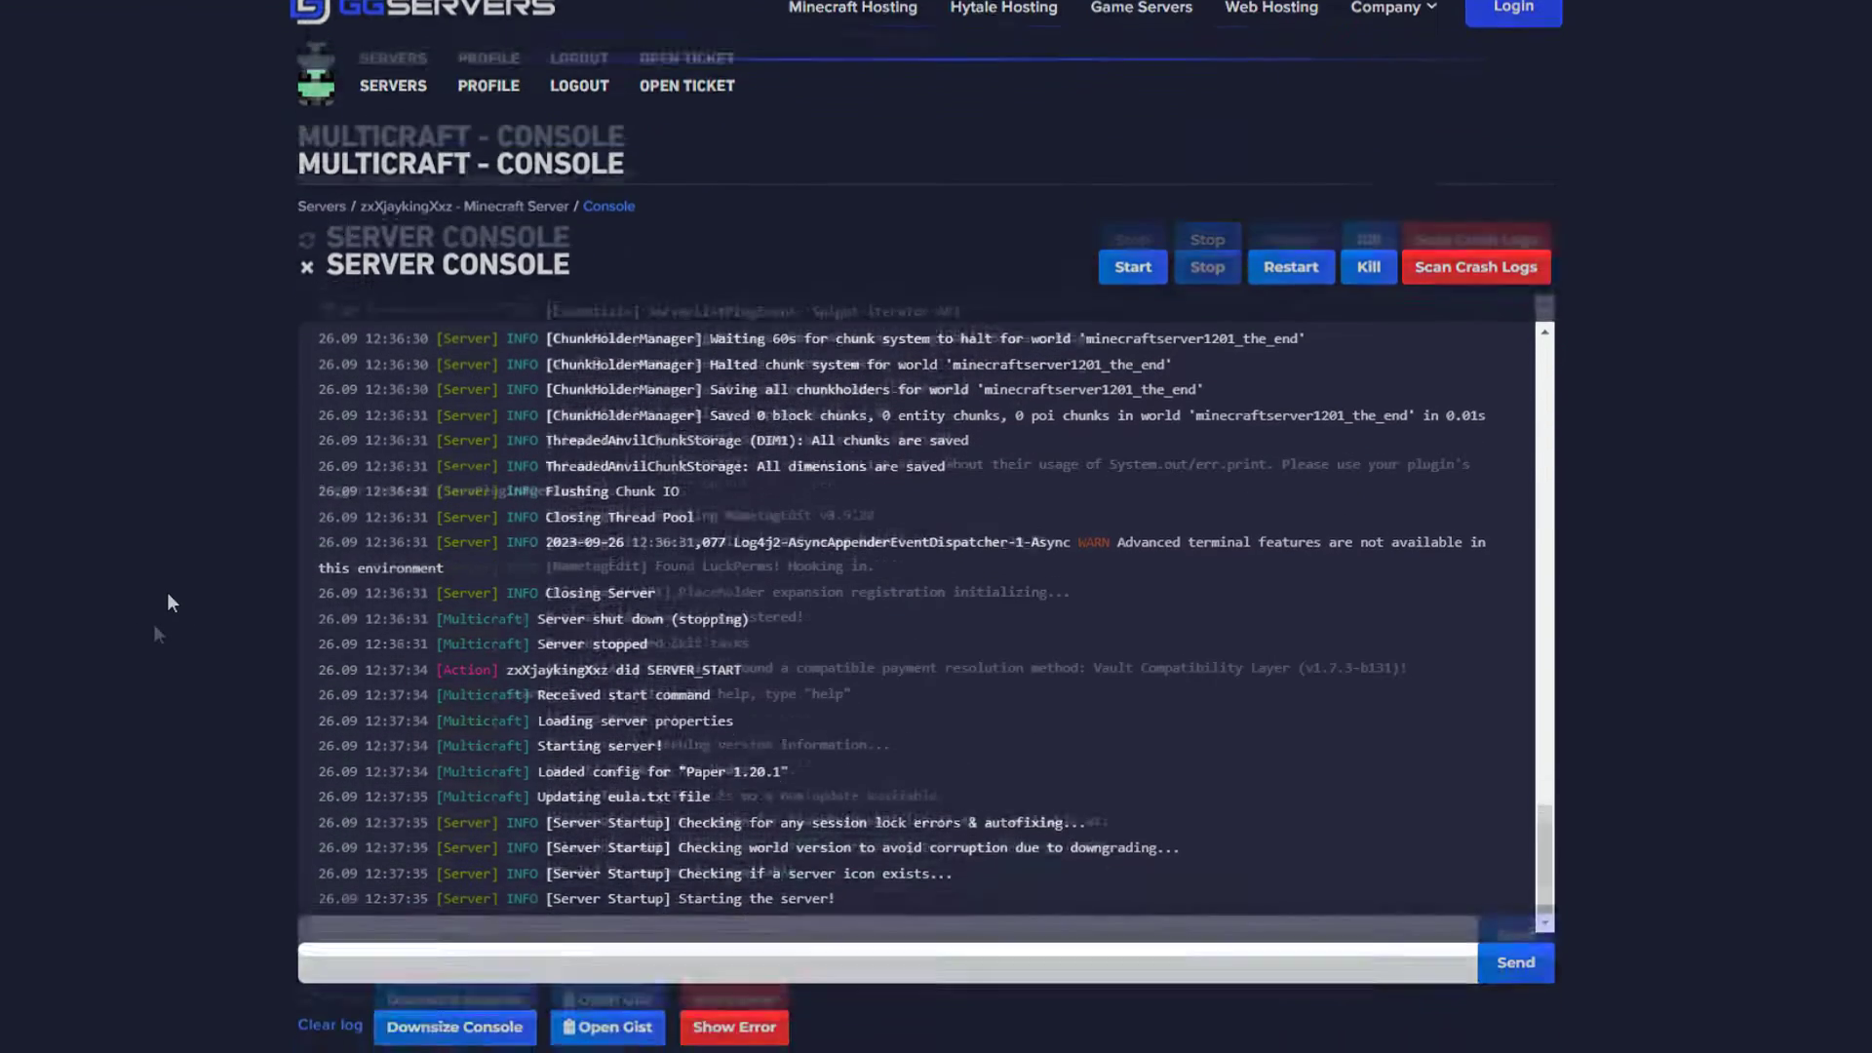
- Run the command "lp editor" in the server console and select the generated LuckPerms editor link
{"action": "left_click", "coordinate": [356, 934]}
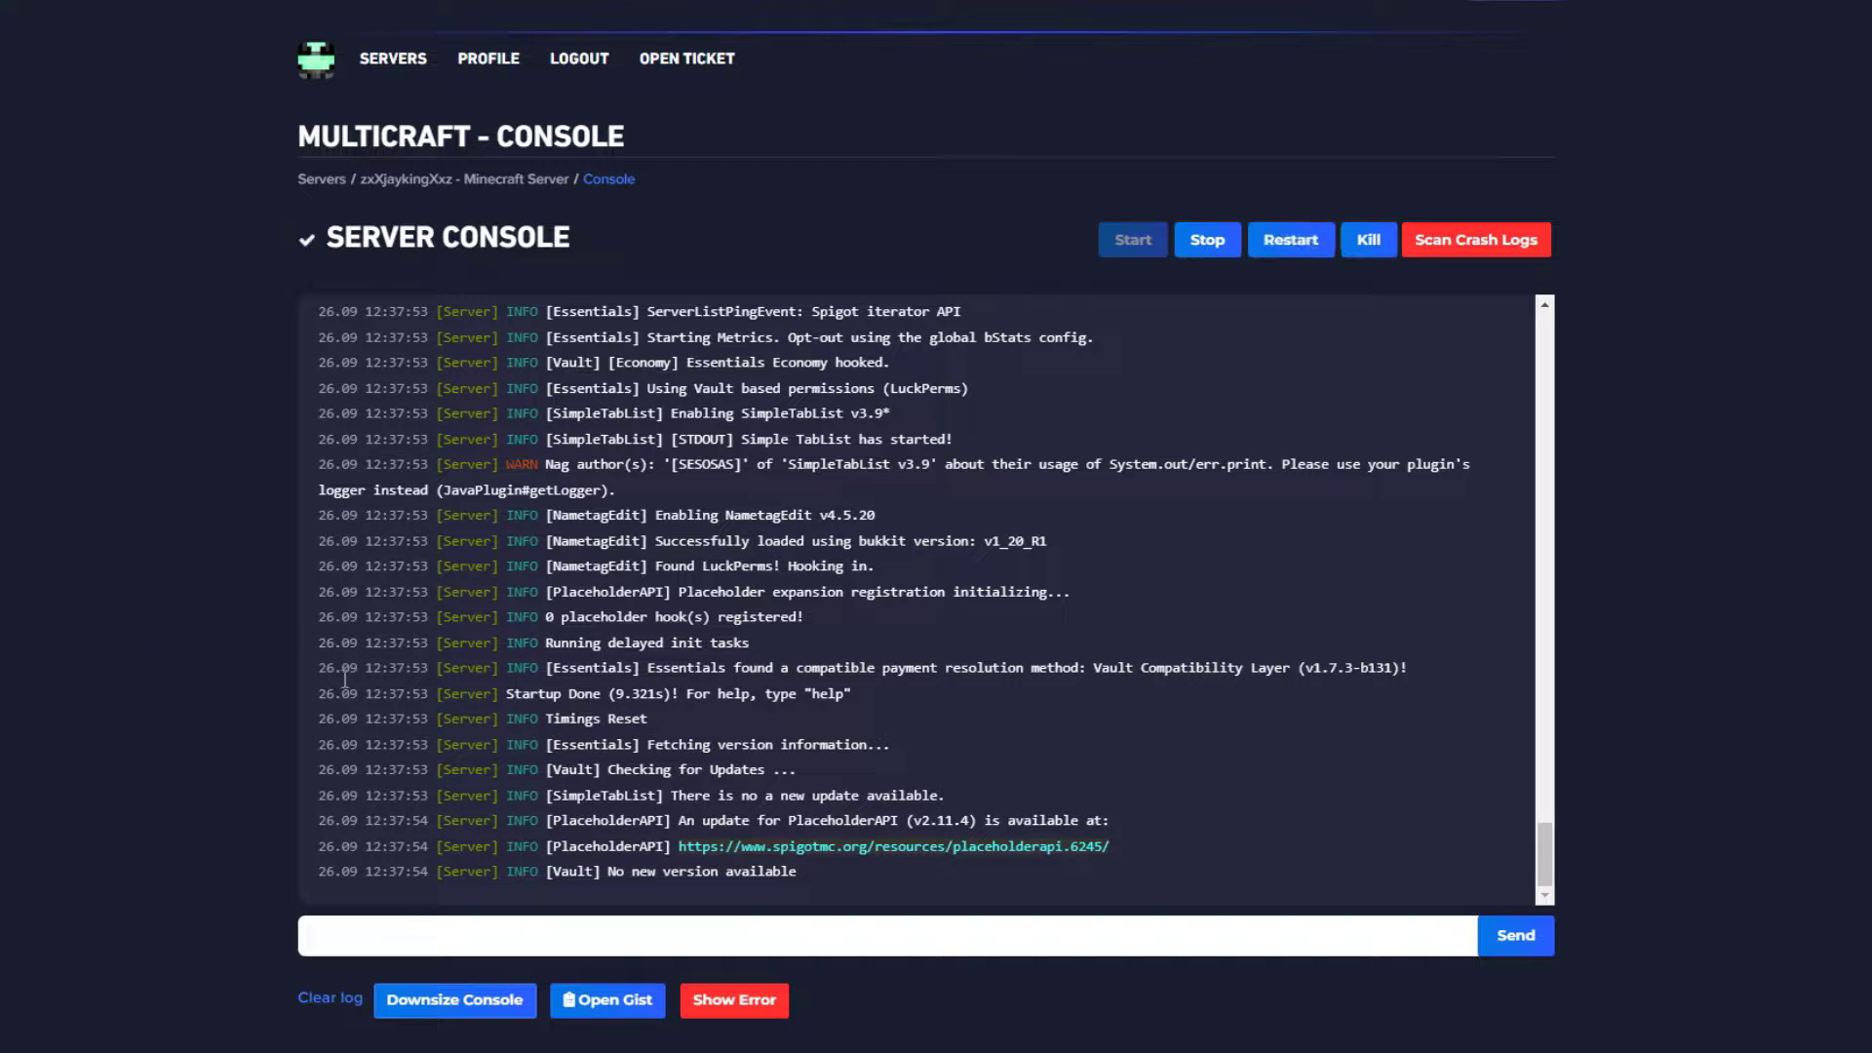
{"action": "type", "text": "lp editor"}
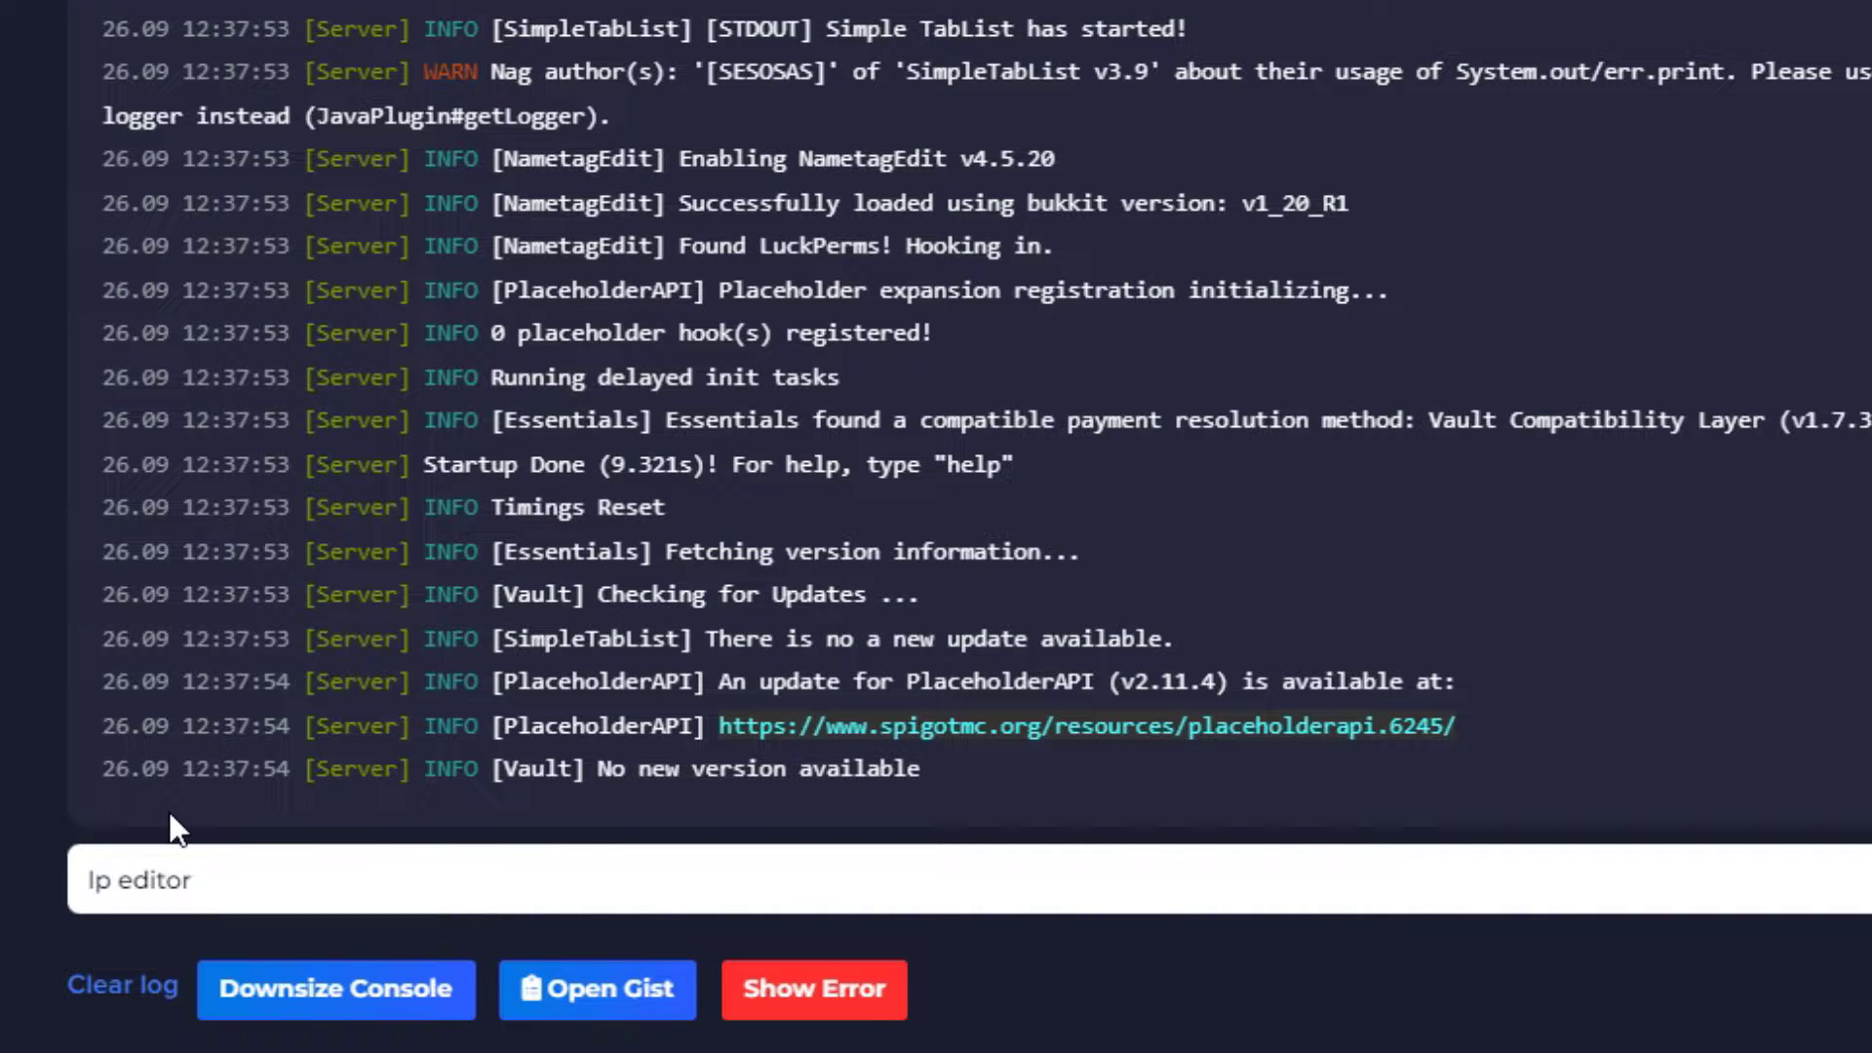
{"action": "key", "text": "Return"}
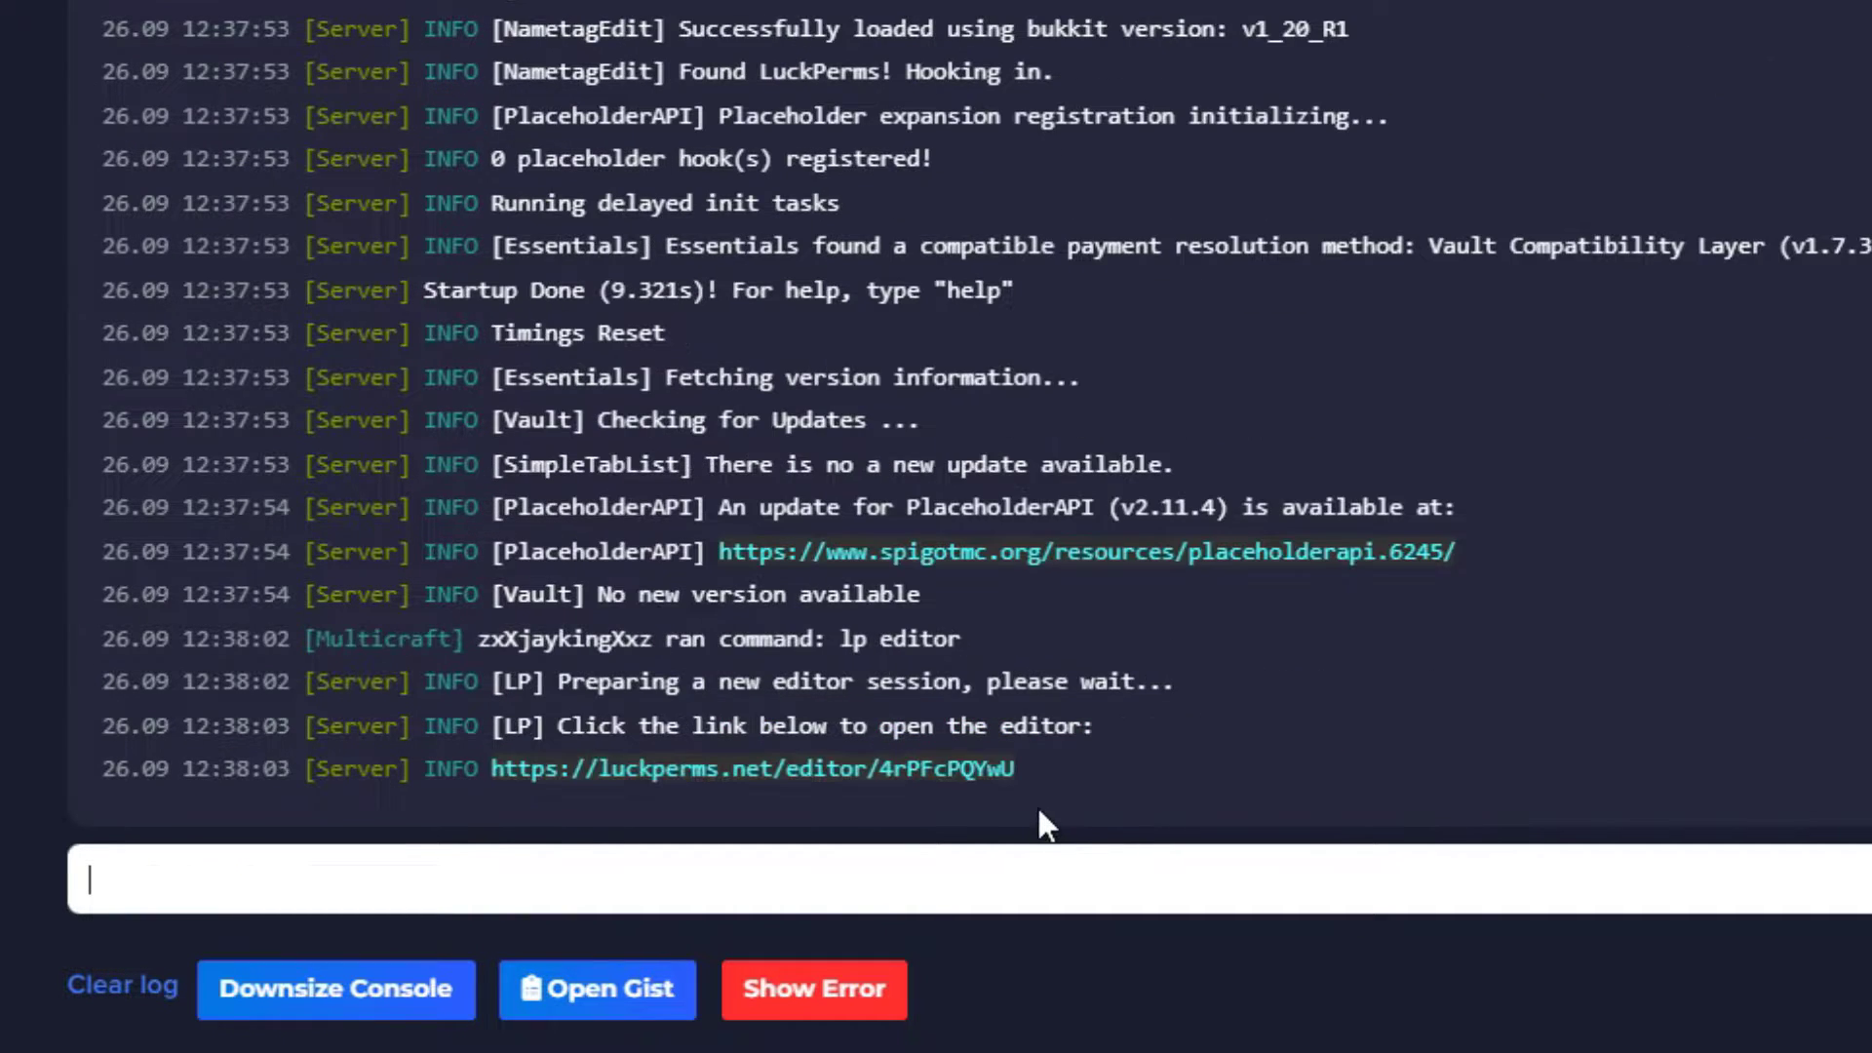
{"action": "left_click_drag", "start_coordinate": [1016, 769], "coordinate": [553, 777]}
{"action": "right_click", "coordinate": [492, 769]}
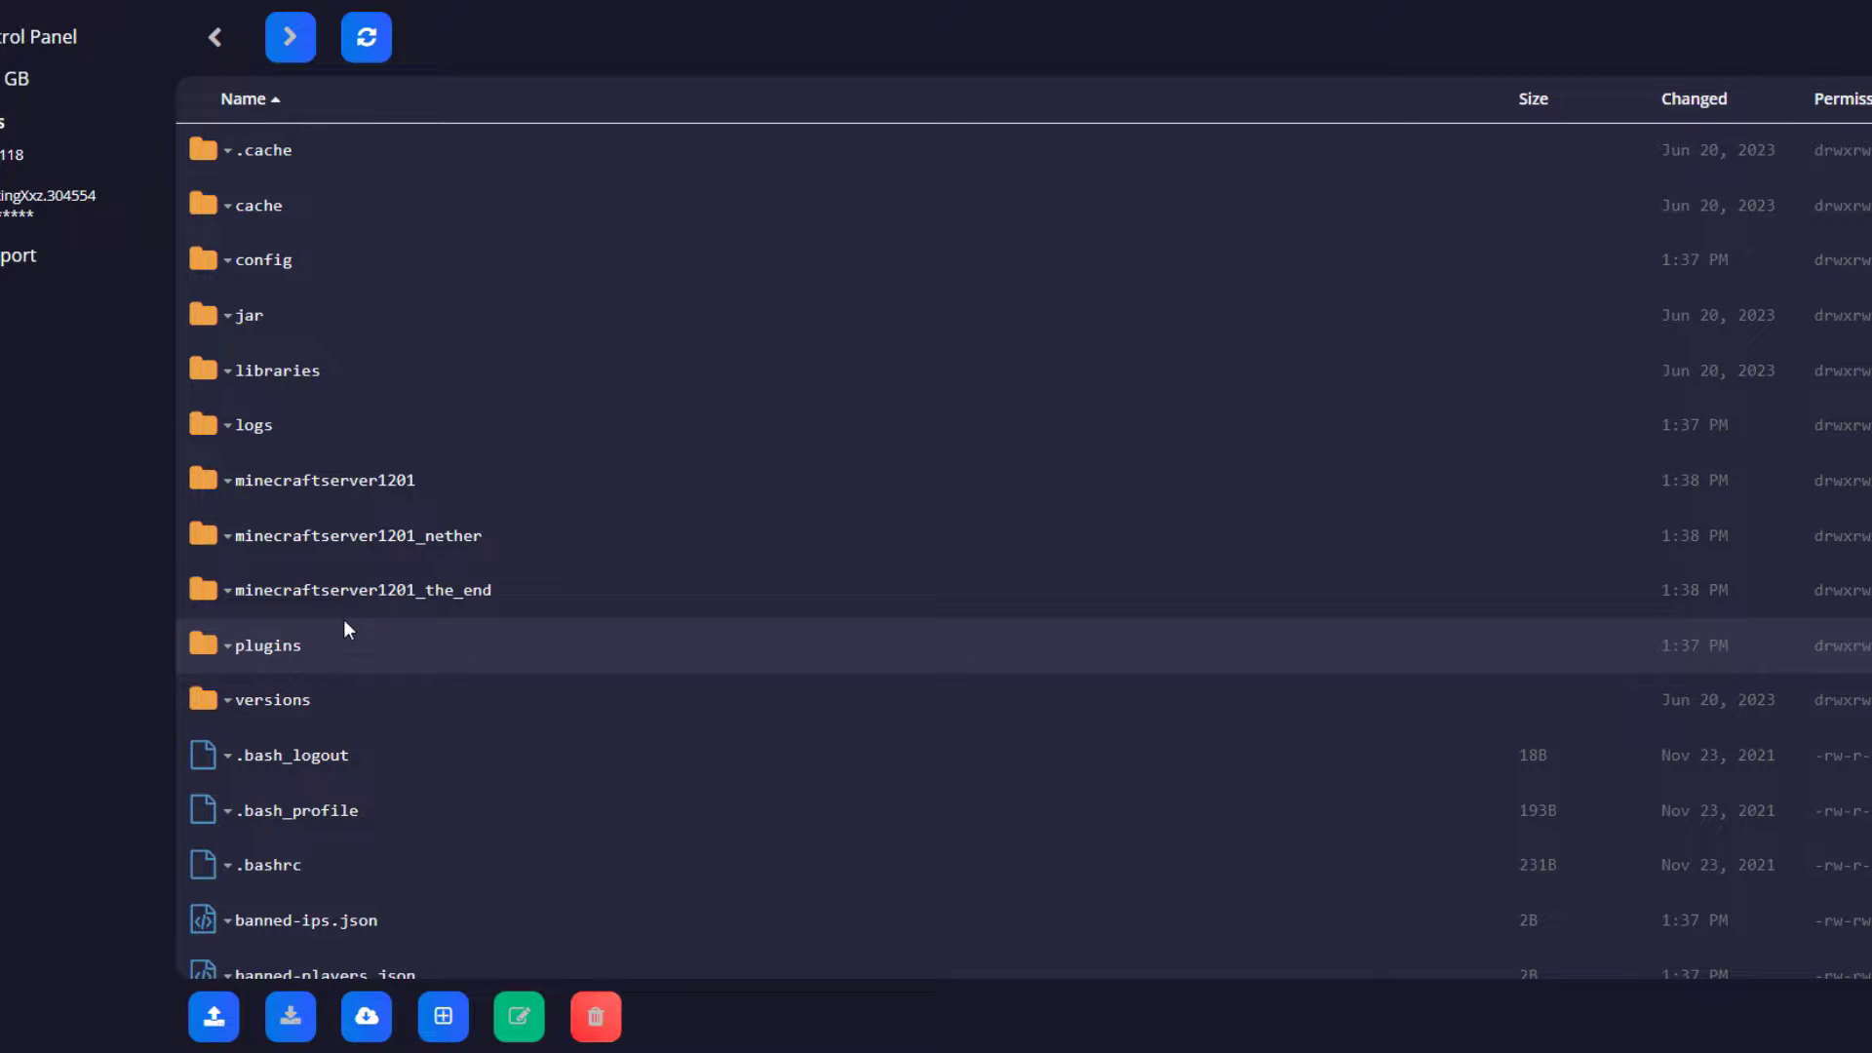
- Open groups.yml from the plugins/NametagEdit folder for editing
{"action": "left_click", "coordinate": [271, 645]}
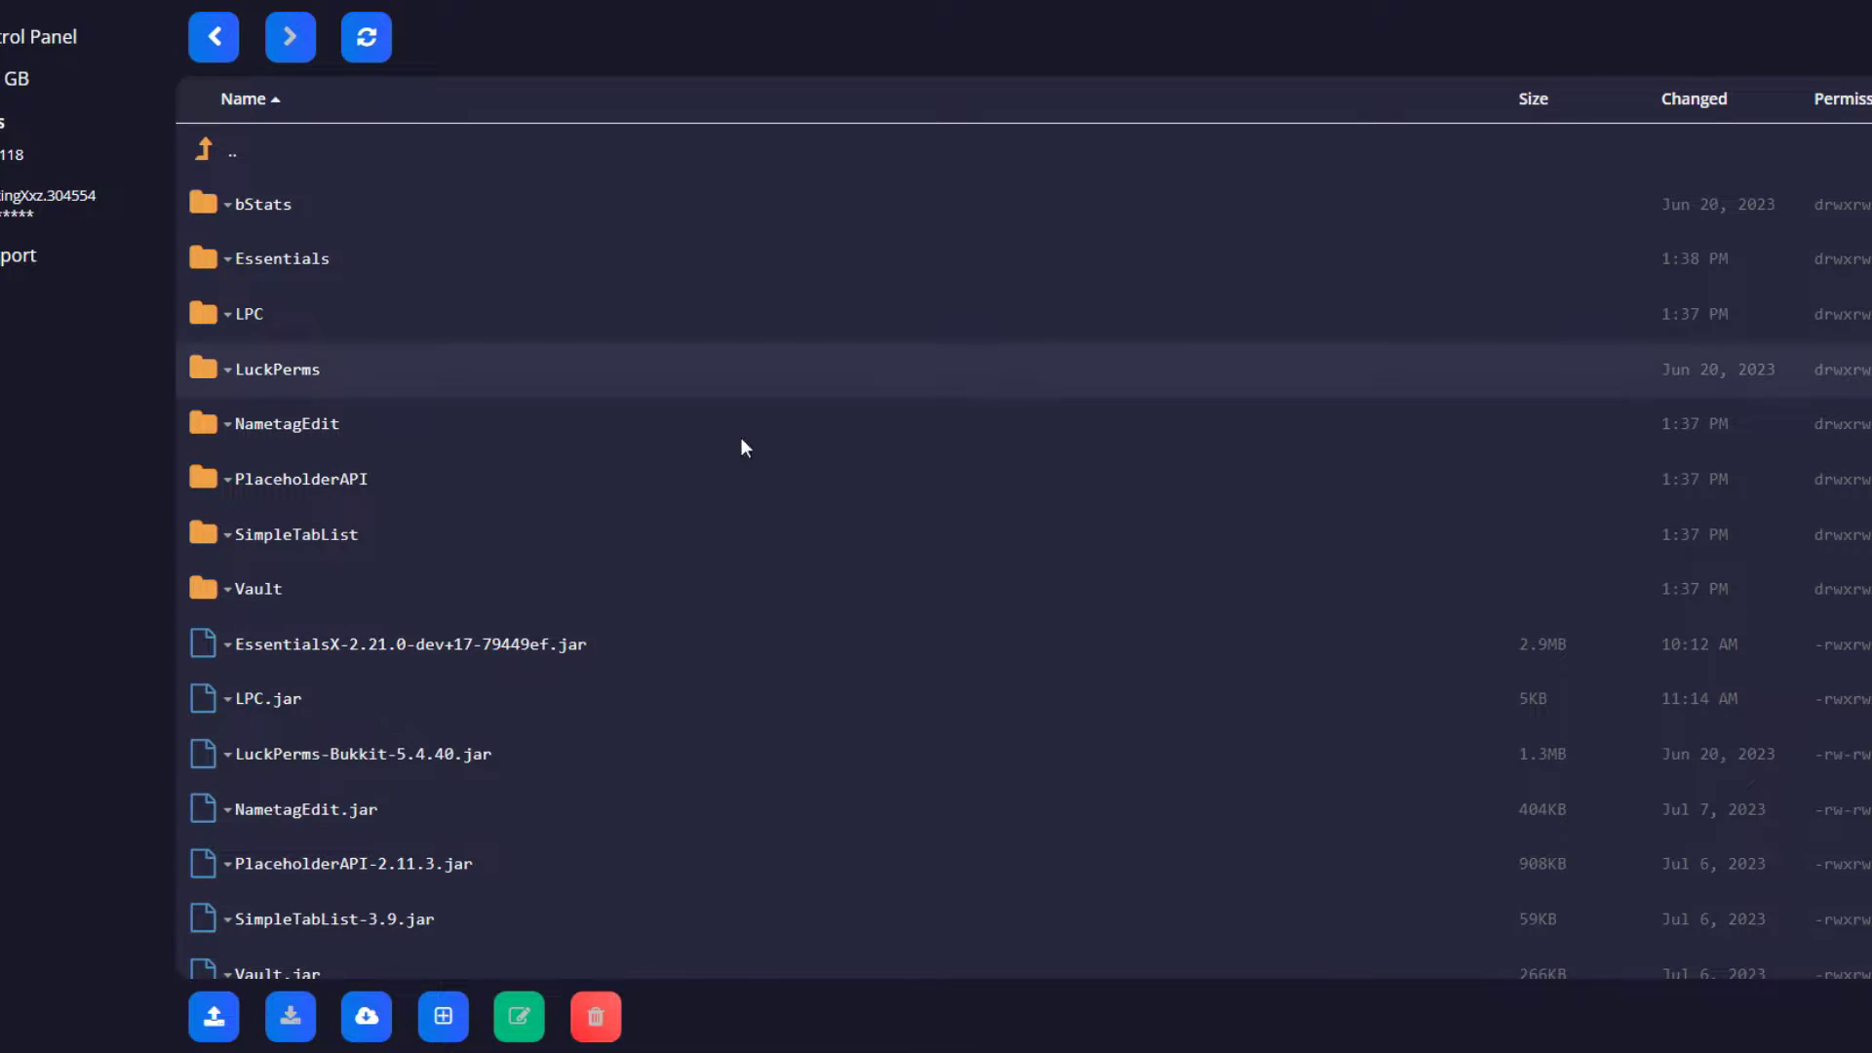
{"action": "left_click", "coordinate": [296, 422]}
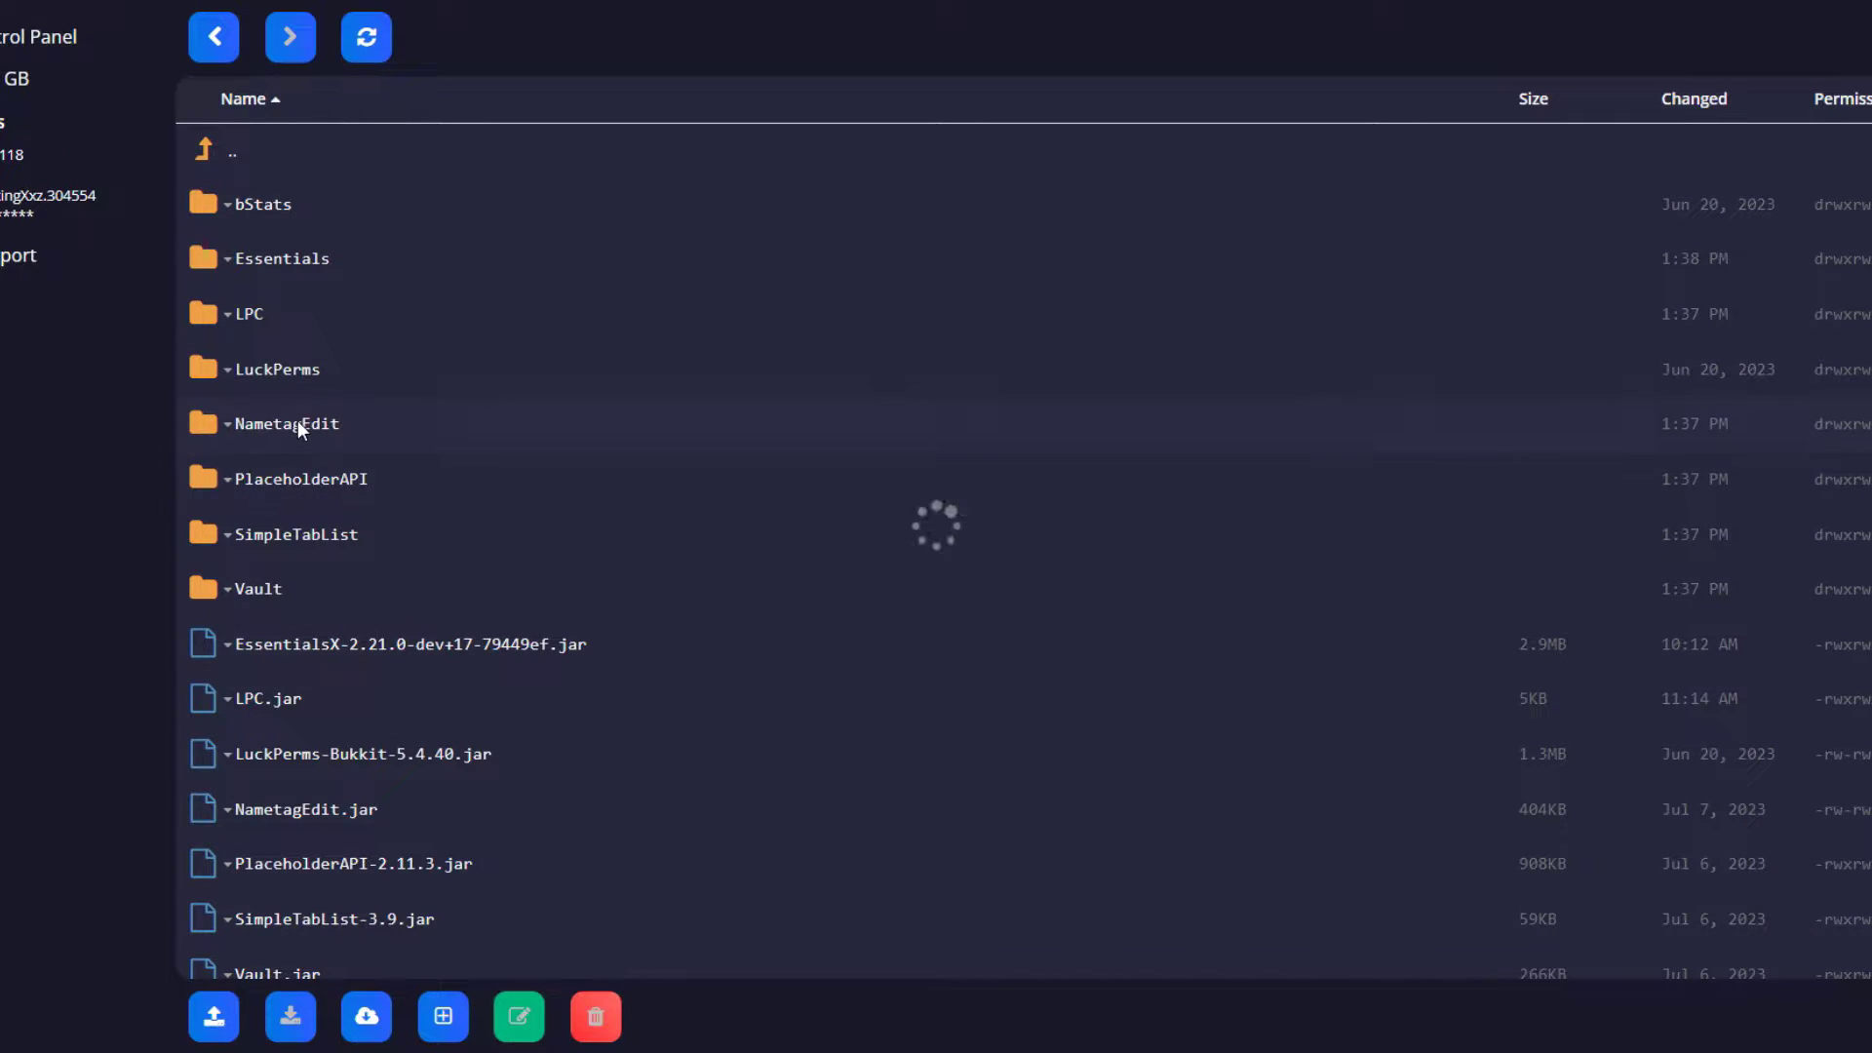
{"action": "right_click", "coordinate": [280, 260]}
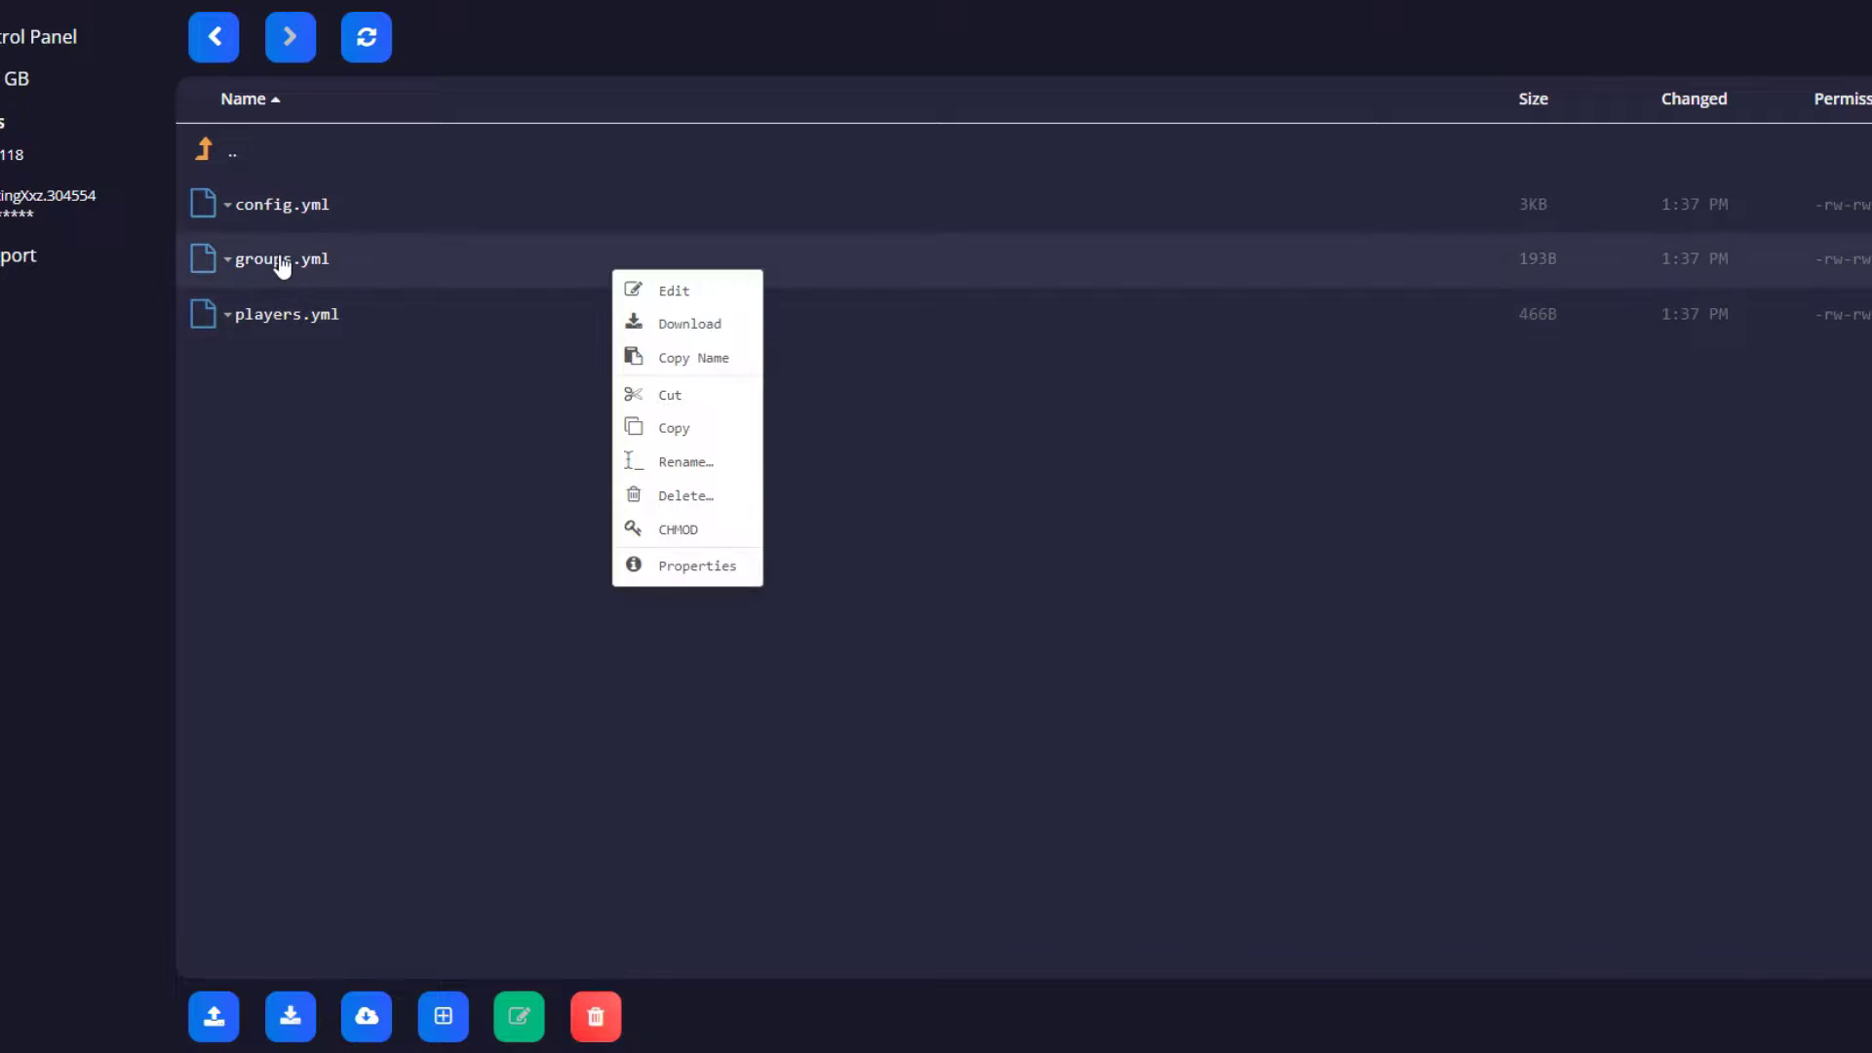
{"action": "left_click", "coordinate": [649, 292]}
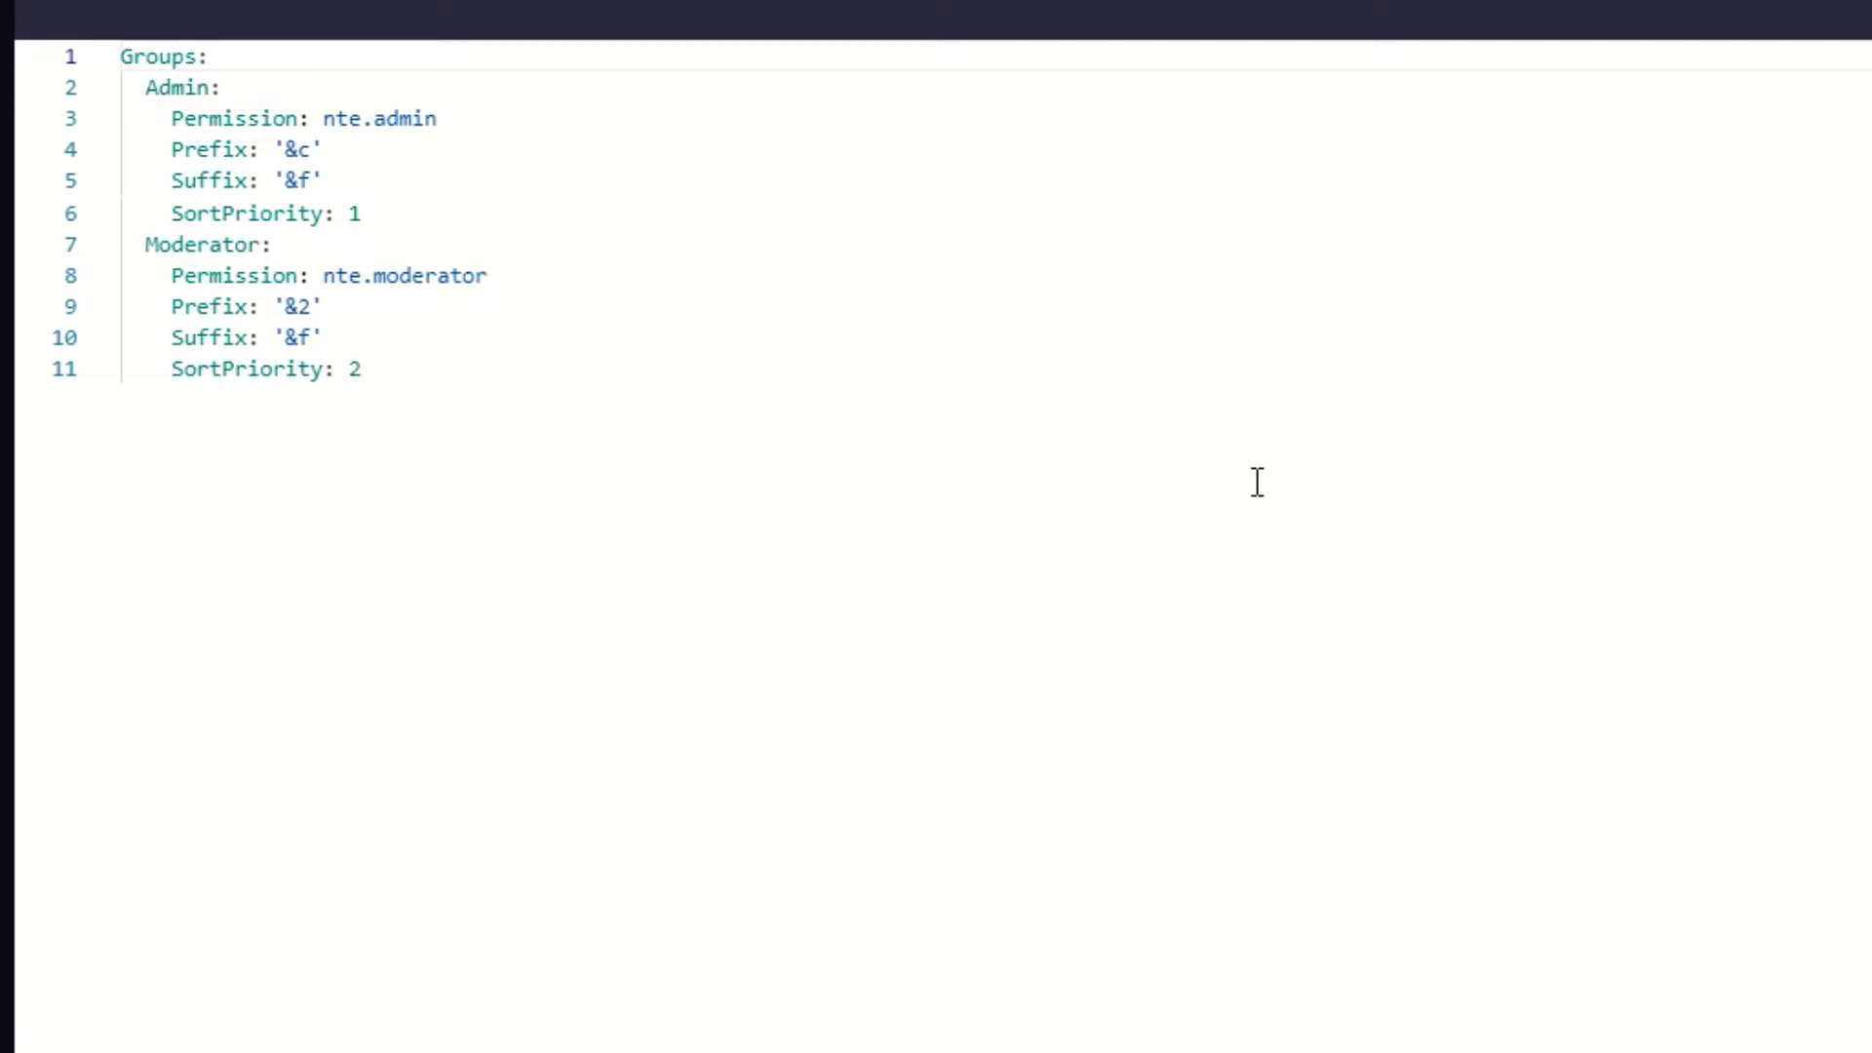
- Duplicate the Admin and Moderator group blocks below the existing ones in groups.yml
{"action": "left_click_drag", "start_coordinate": [382, 380], "coordinate": [119, 90]}
{"action": "key", "text": "ctrl+c"}
{"action": "left_click", "coordinate": [445, 378]}
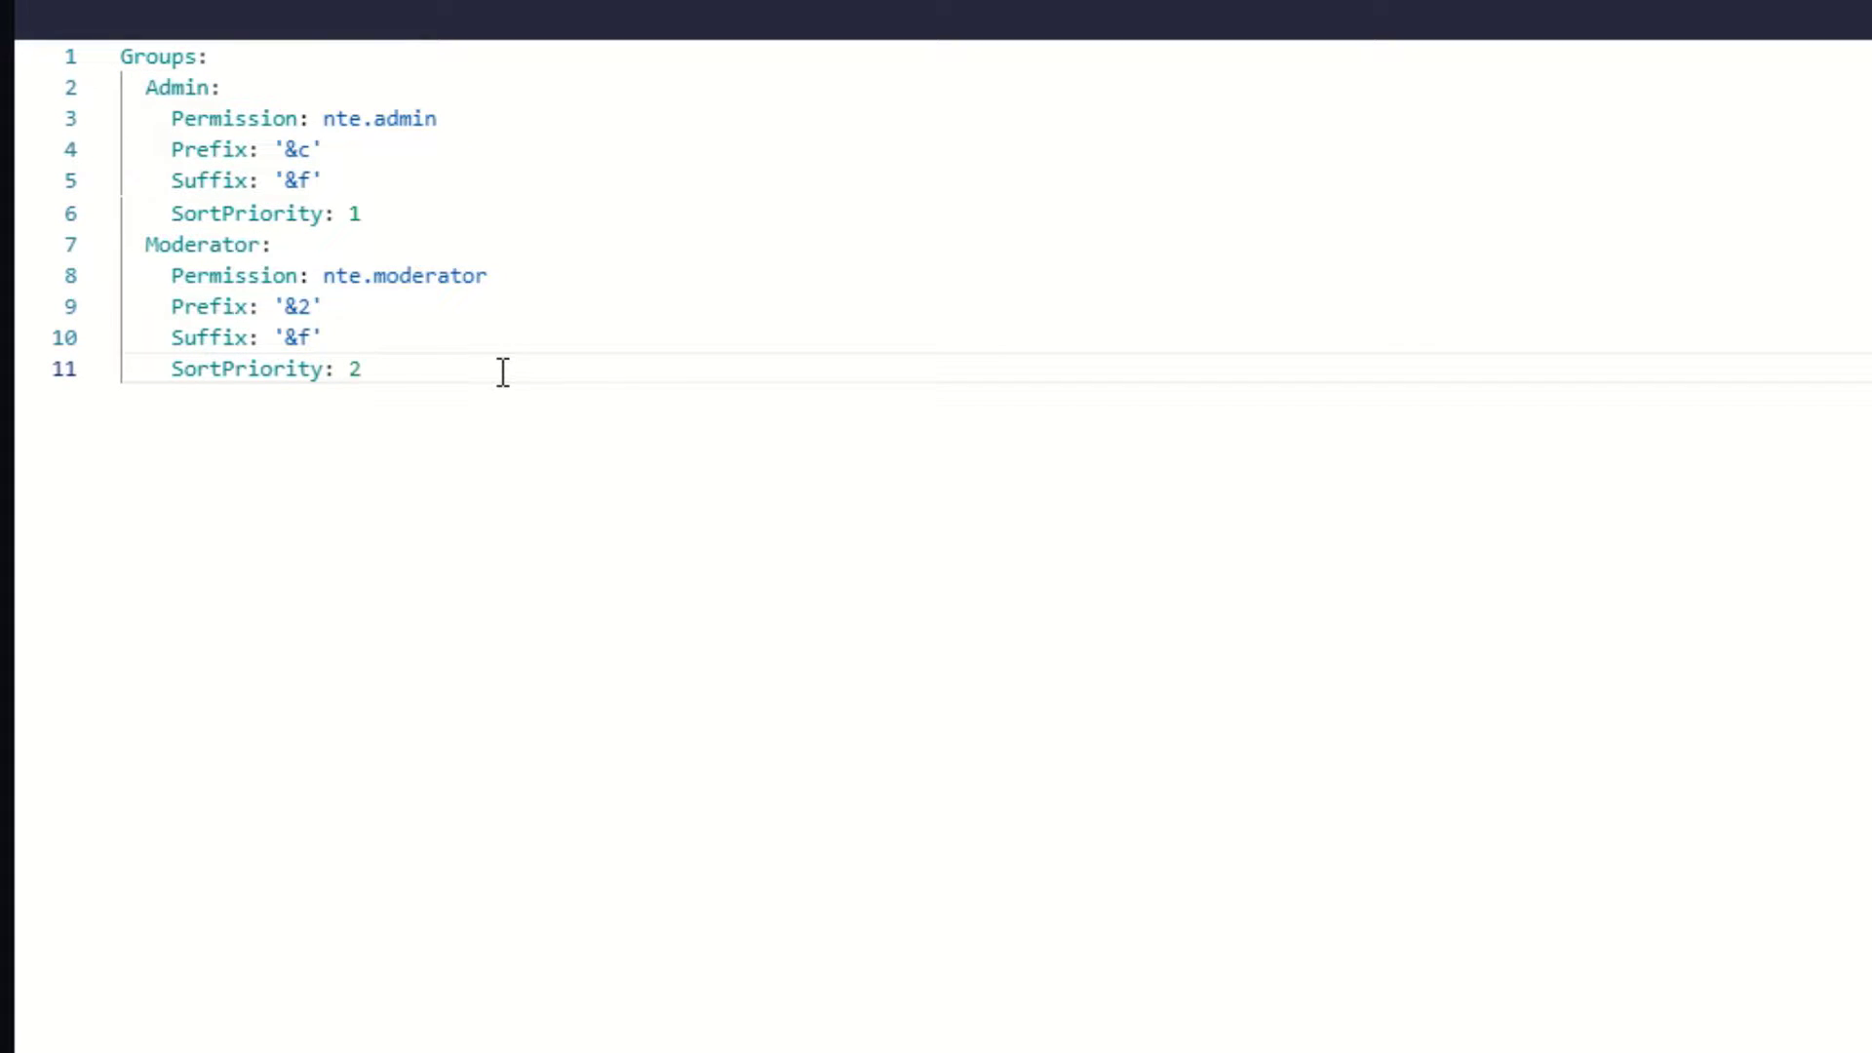
{"action": "key", "text": "Return"}
{"action": "key", "text": "ctrl+v"}
{"action": "key", "text": "Return"}
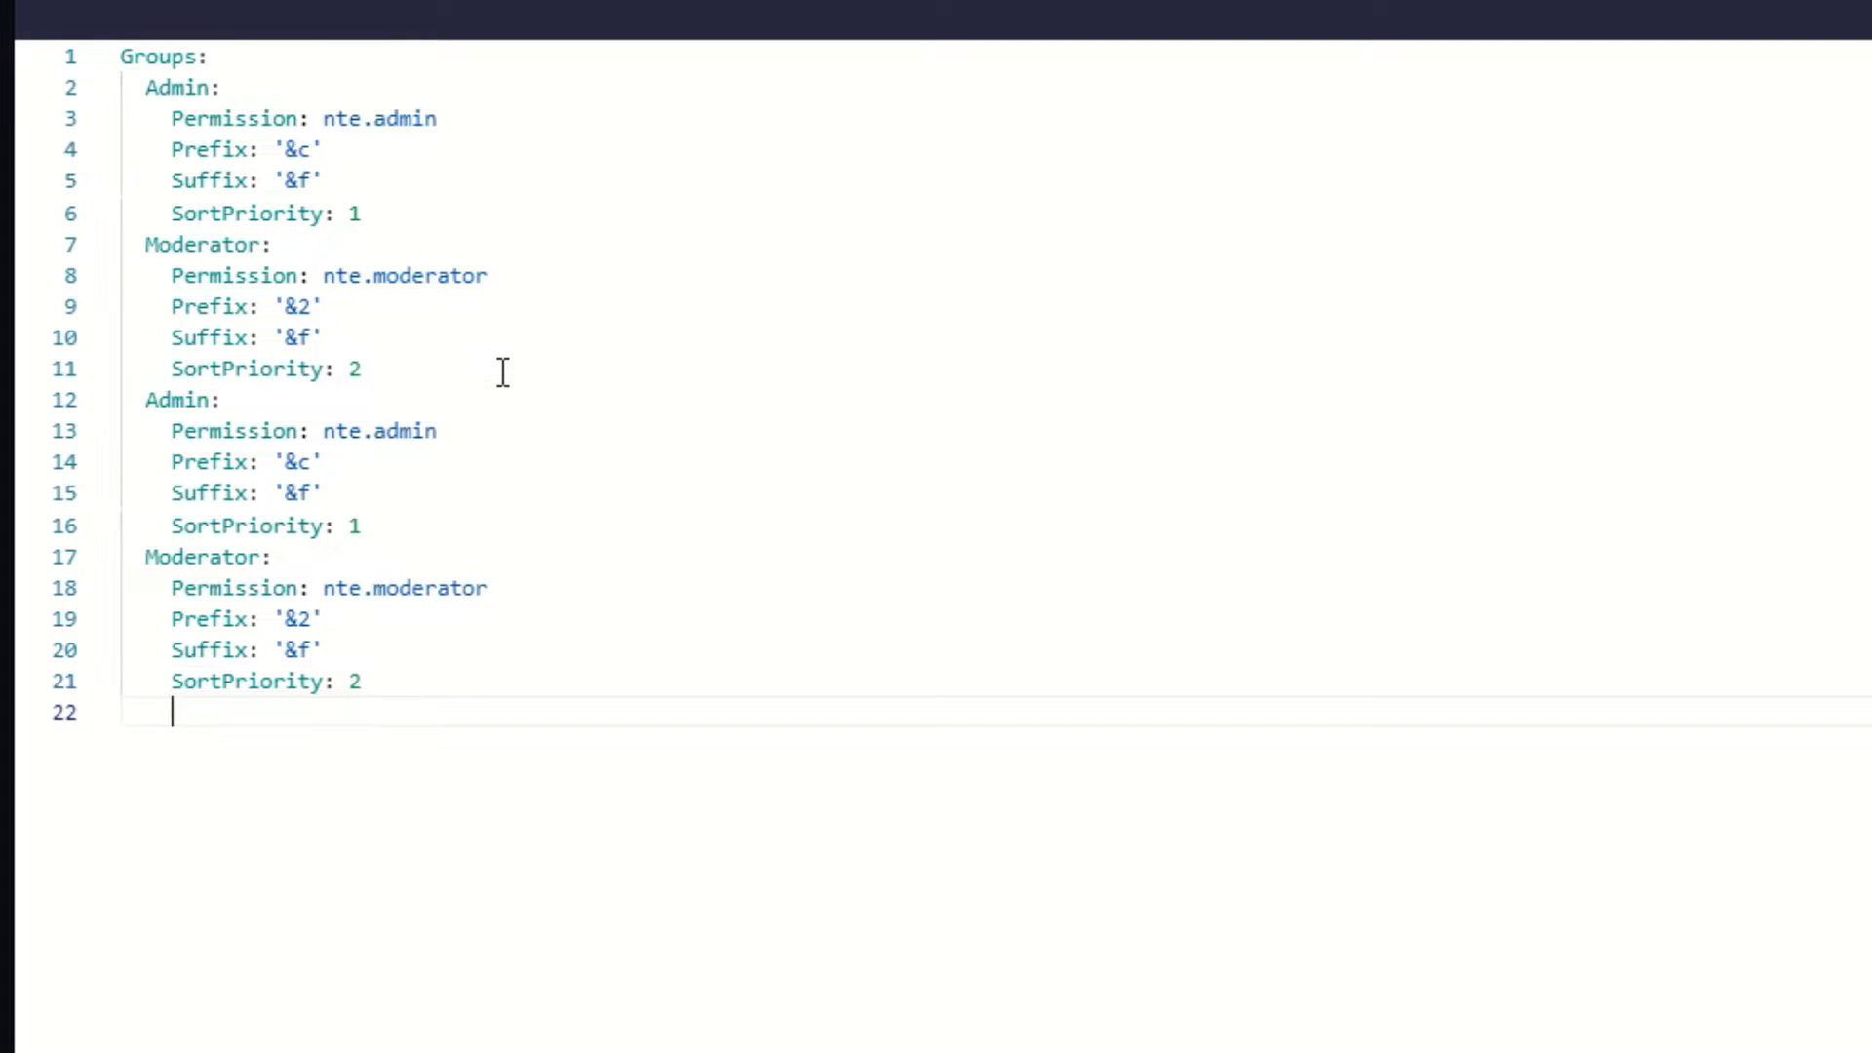
- Paste the two group blocks once more and delete the last Moderator block, leaving five groups
{"action": "key", "text": "ctrl+v"}
{"action": "key", "text": "ctrl+BackSpace"}
{"action": "key", "text": "ctrl+BackSpace"}
{"action": "key", "text": "ctrl+BackSpace"}
{"action": "key", "text": "ctrl+BackSpace"}
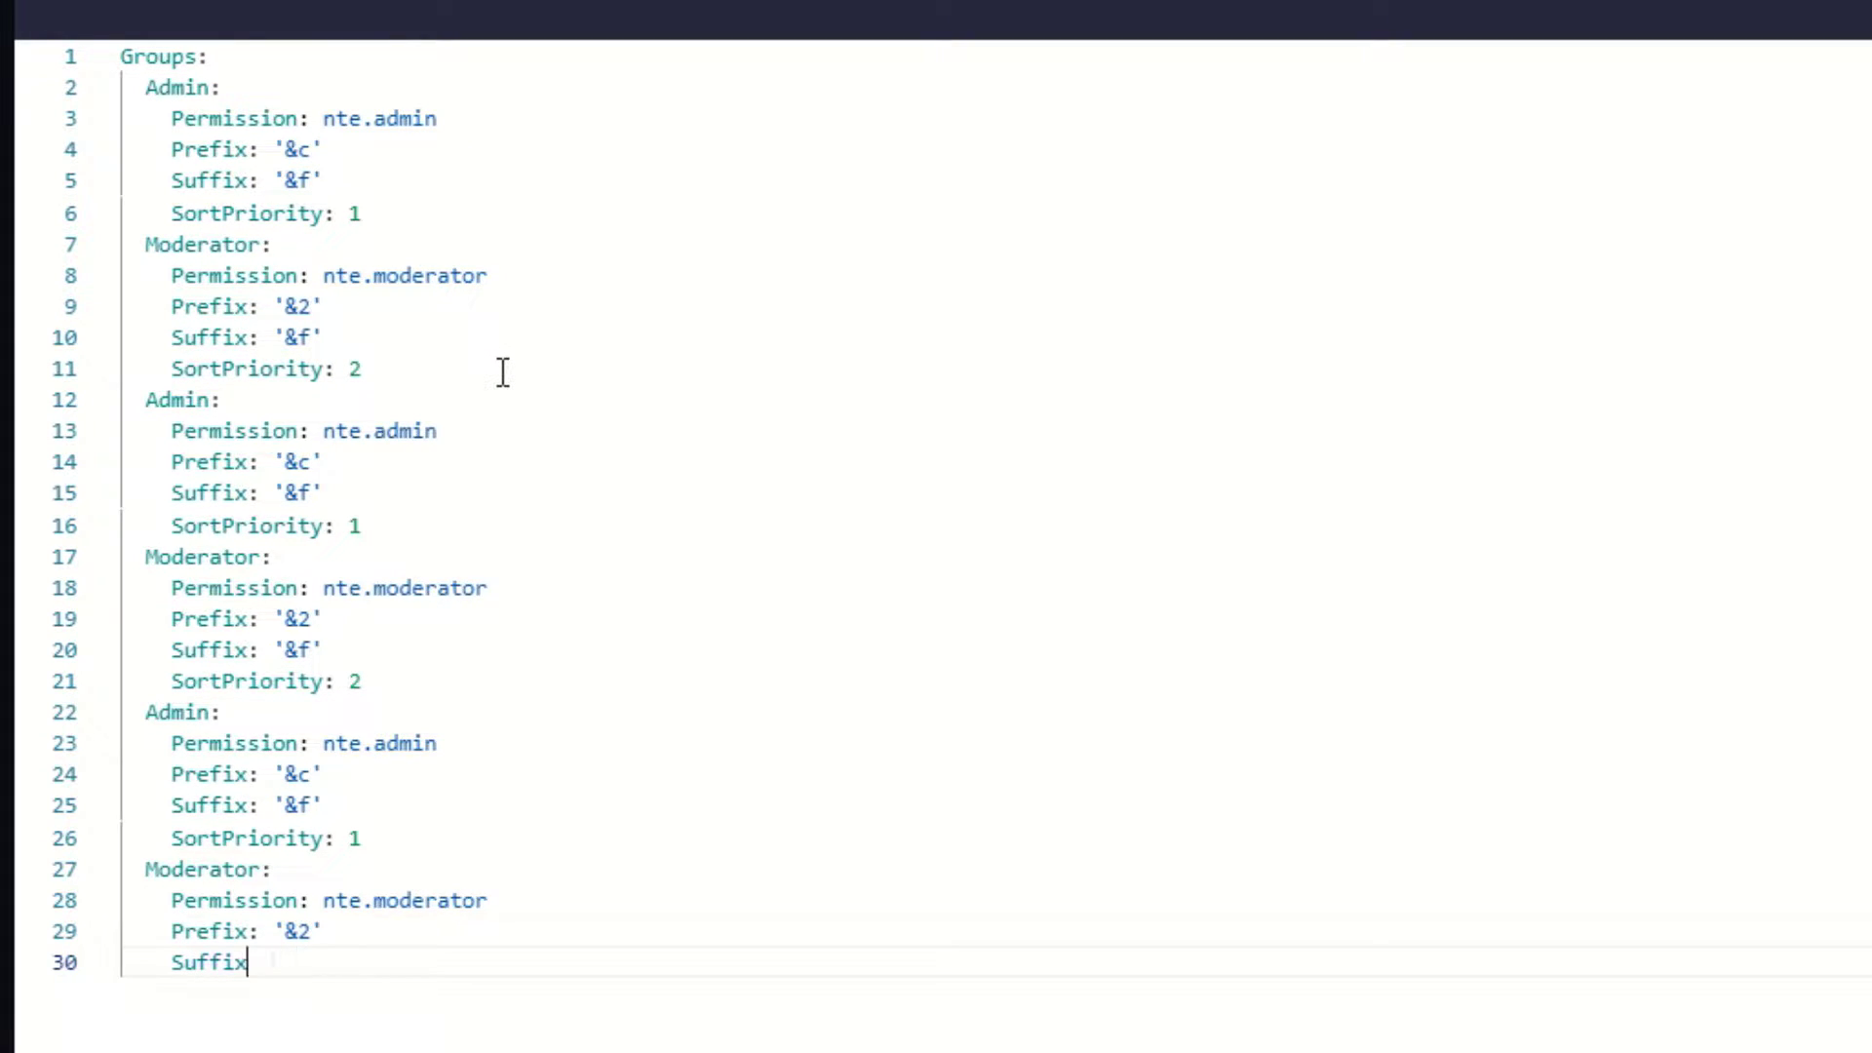
{"action": "key", "text": "ctrl+BackSpace"}
{"action": "key", "text": "ctrl+BackSpace"}
{"action": "key", "text": "ctrl+BackSpace"}
{"action": "key", "text": "ctrl+BackSpace"}
{"action": "key", "text": "ctrl+BackSpace"}
{"action": "key", "text": "ctrl+BackSpace"}
{"action": "key", "text": "ctrl+BackSpace"}
{"action": "key", "text": "ctrl+BackSpace"}
{"action": "key", "text": "ctrl+BackSpace"}
{"action": "key", "text": "ctrl+BackSpace"}
{"action": "key", "text": "ctrl+BackSpace"}
{"action": "key", "text": "ctrl+BackSpace"}
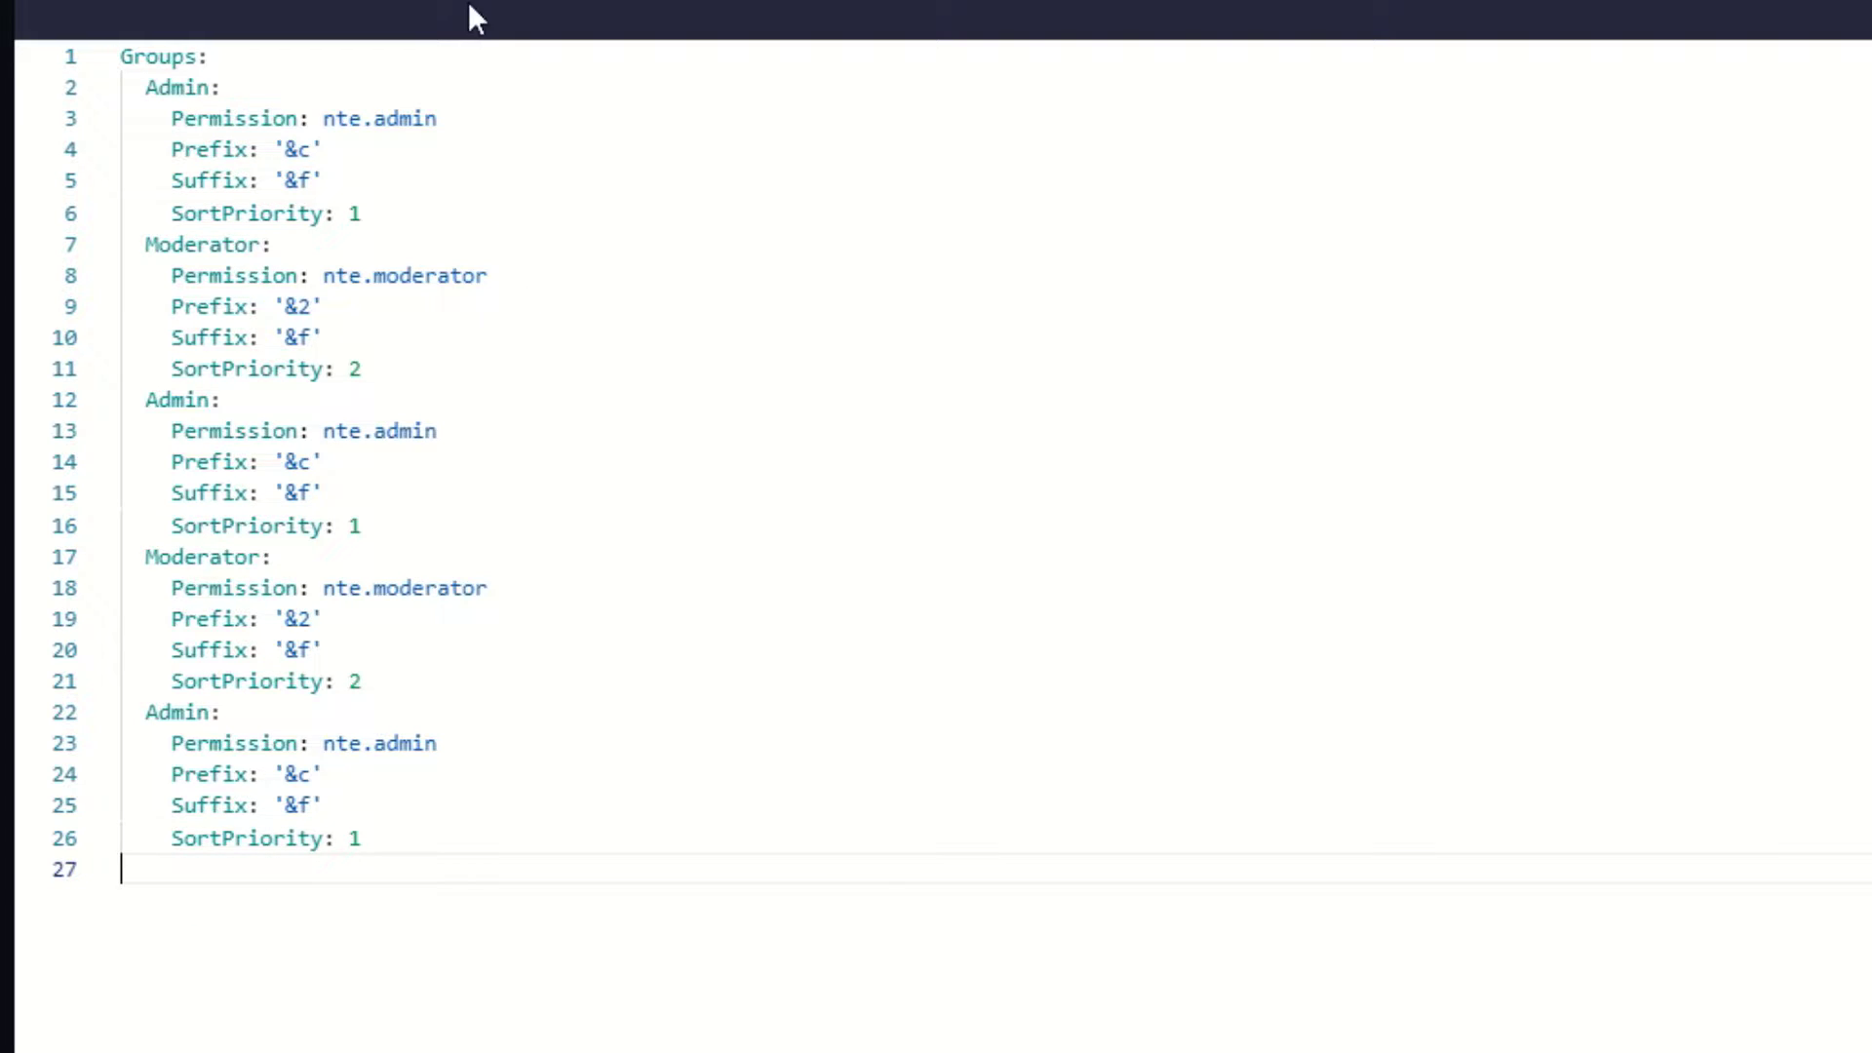
{"action": "key", "text": "BackSpace"}
- Rename the first group to owner, with permission nte.owner and prefix '&c[Owner] &f'
{"action": "double_click", "coordinate": [171, 88]}
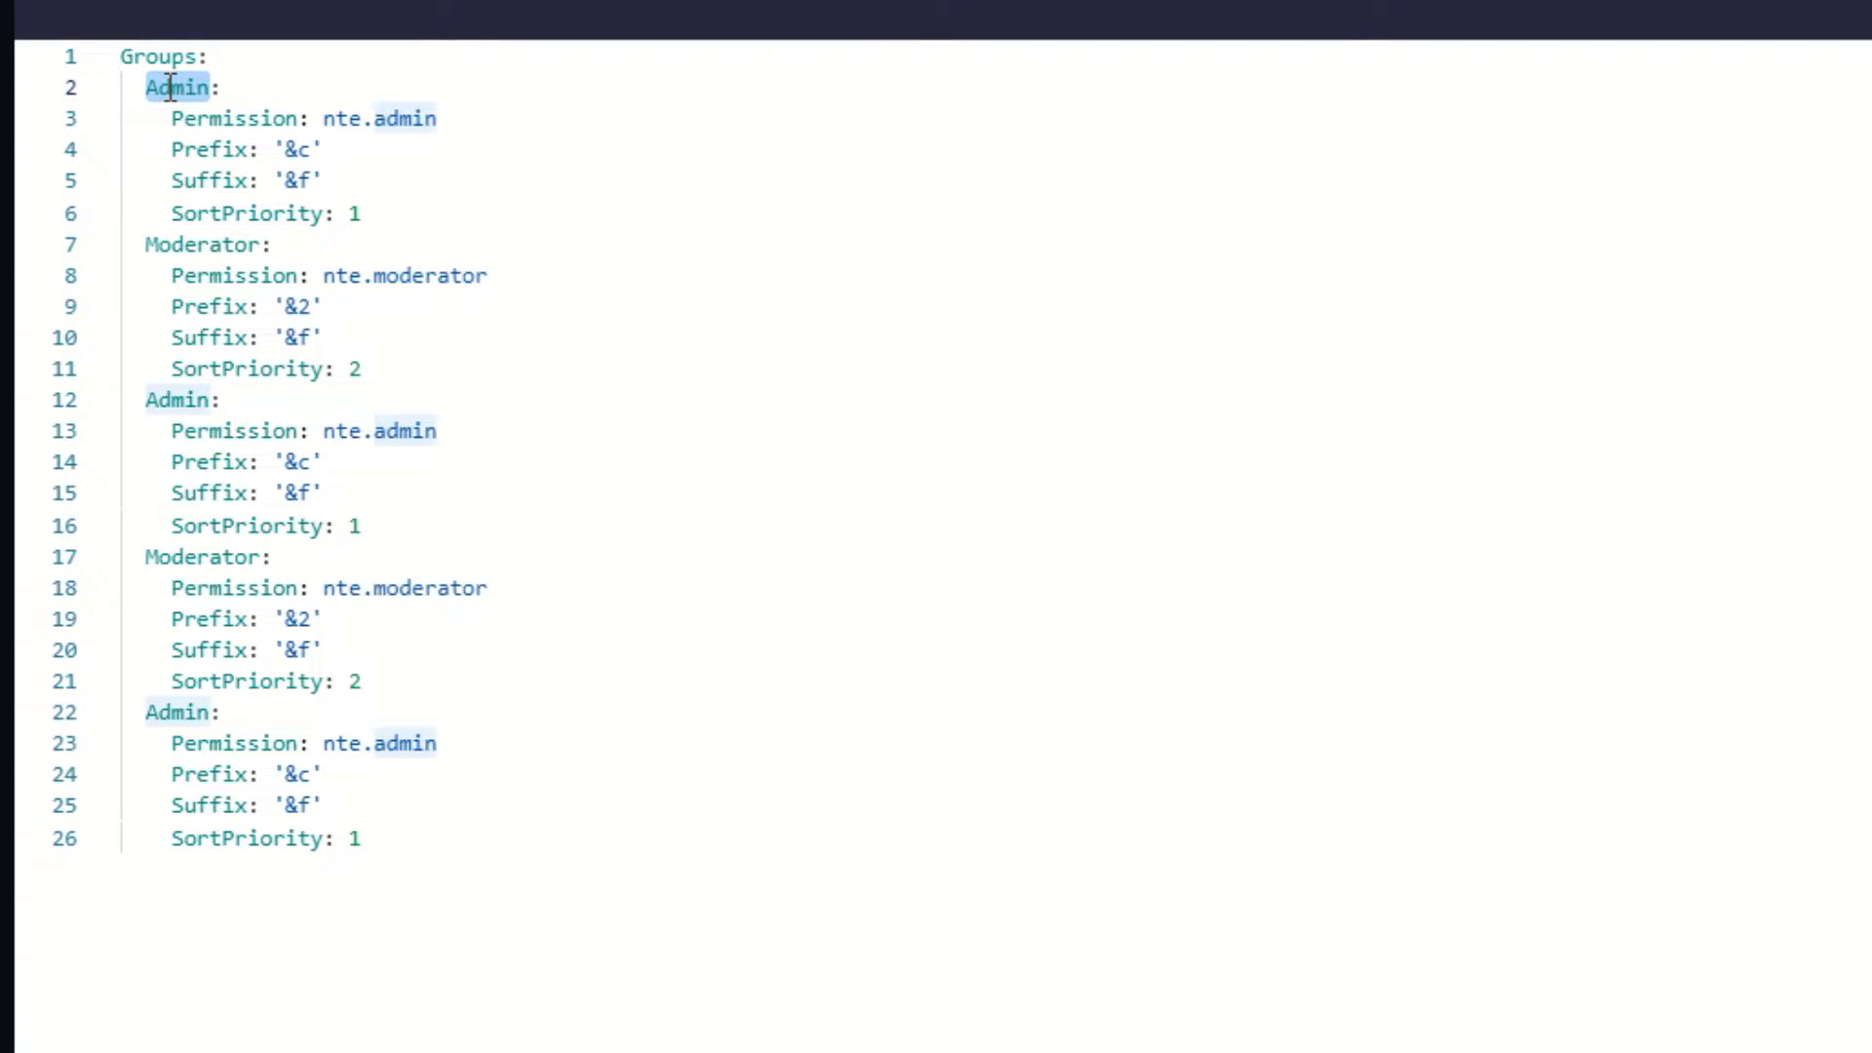
{"action": "type", "text": "owner:"}
{"action": "double_click", "coordinate": [390, 118]}
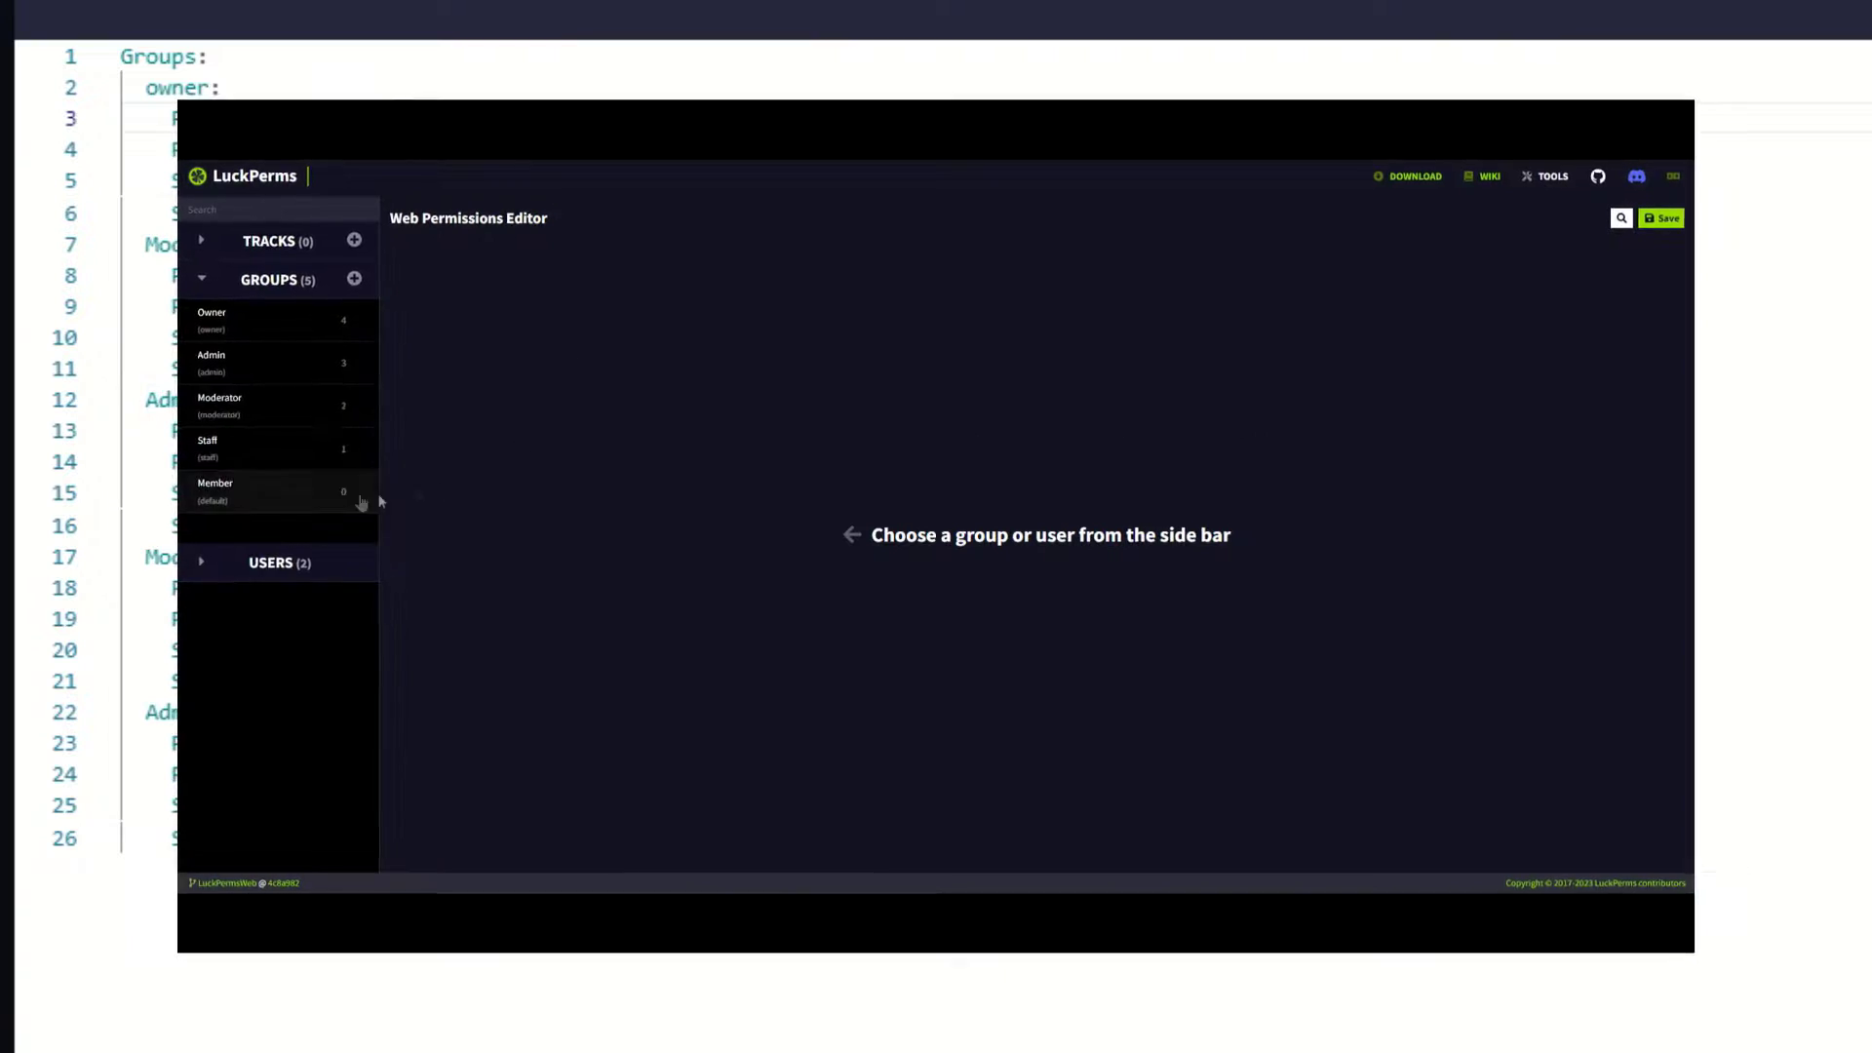
{"action": "type", "text": "owner"}
{"action": "key", "text": "Down"}
{"action": "key", "text": "Left"}
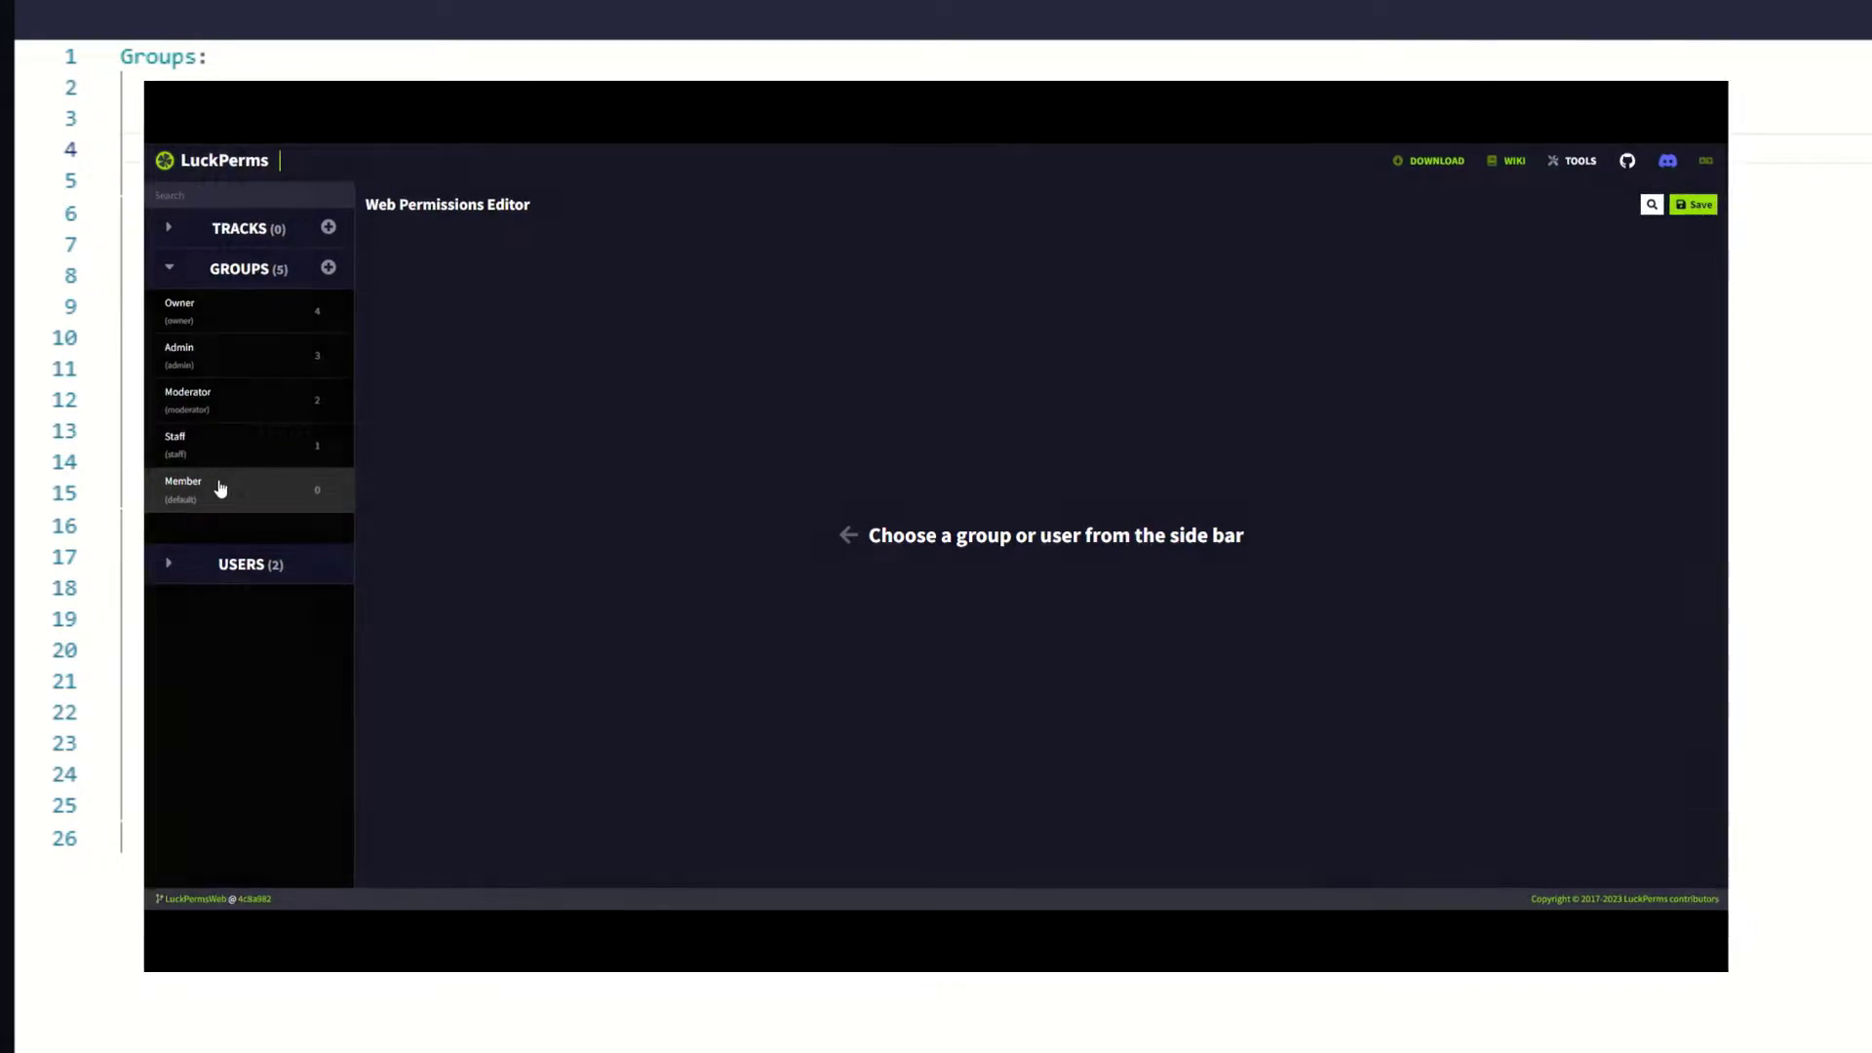
{"action": "type", "text": "[Owner]"}
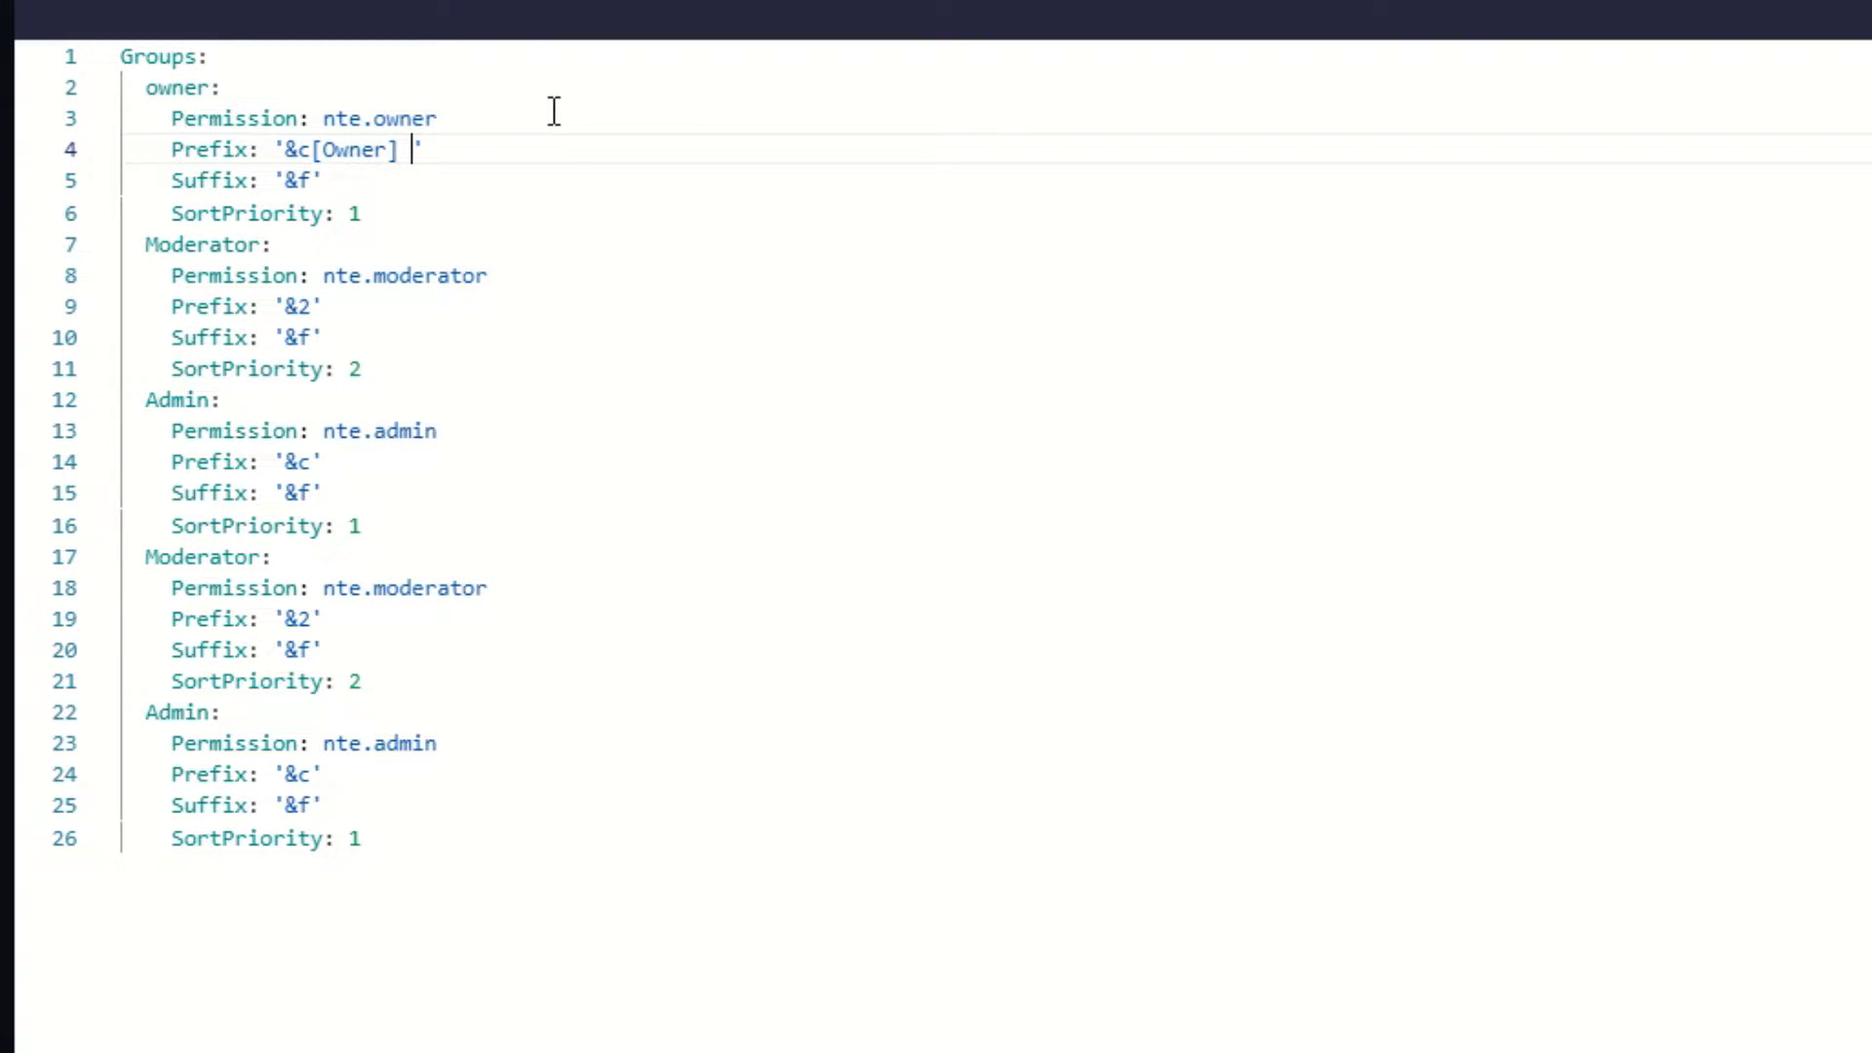
{"action": "type", "text": "&f"}
- Set the member group's permission to nte.member and its prefix to '&c[Member] &f'
{"action": "double_click", "coordinate": [380, 743]}
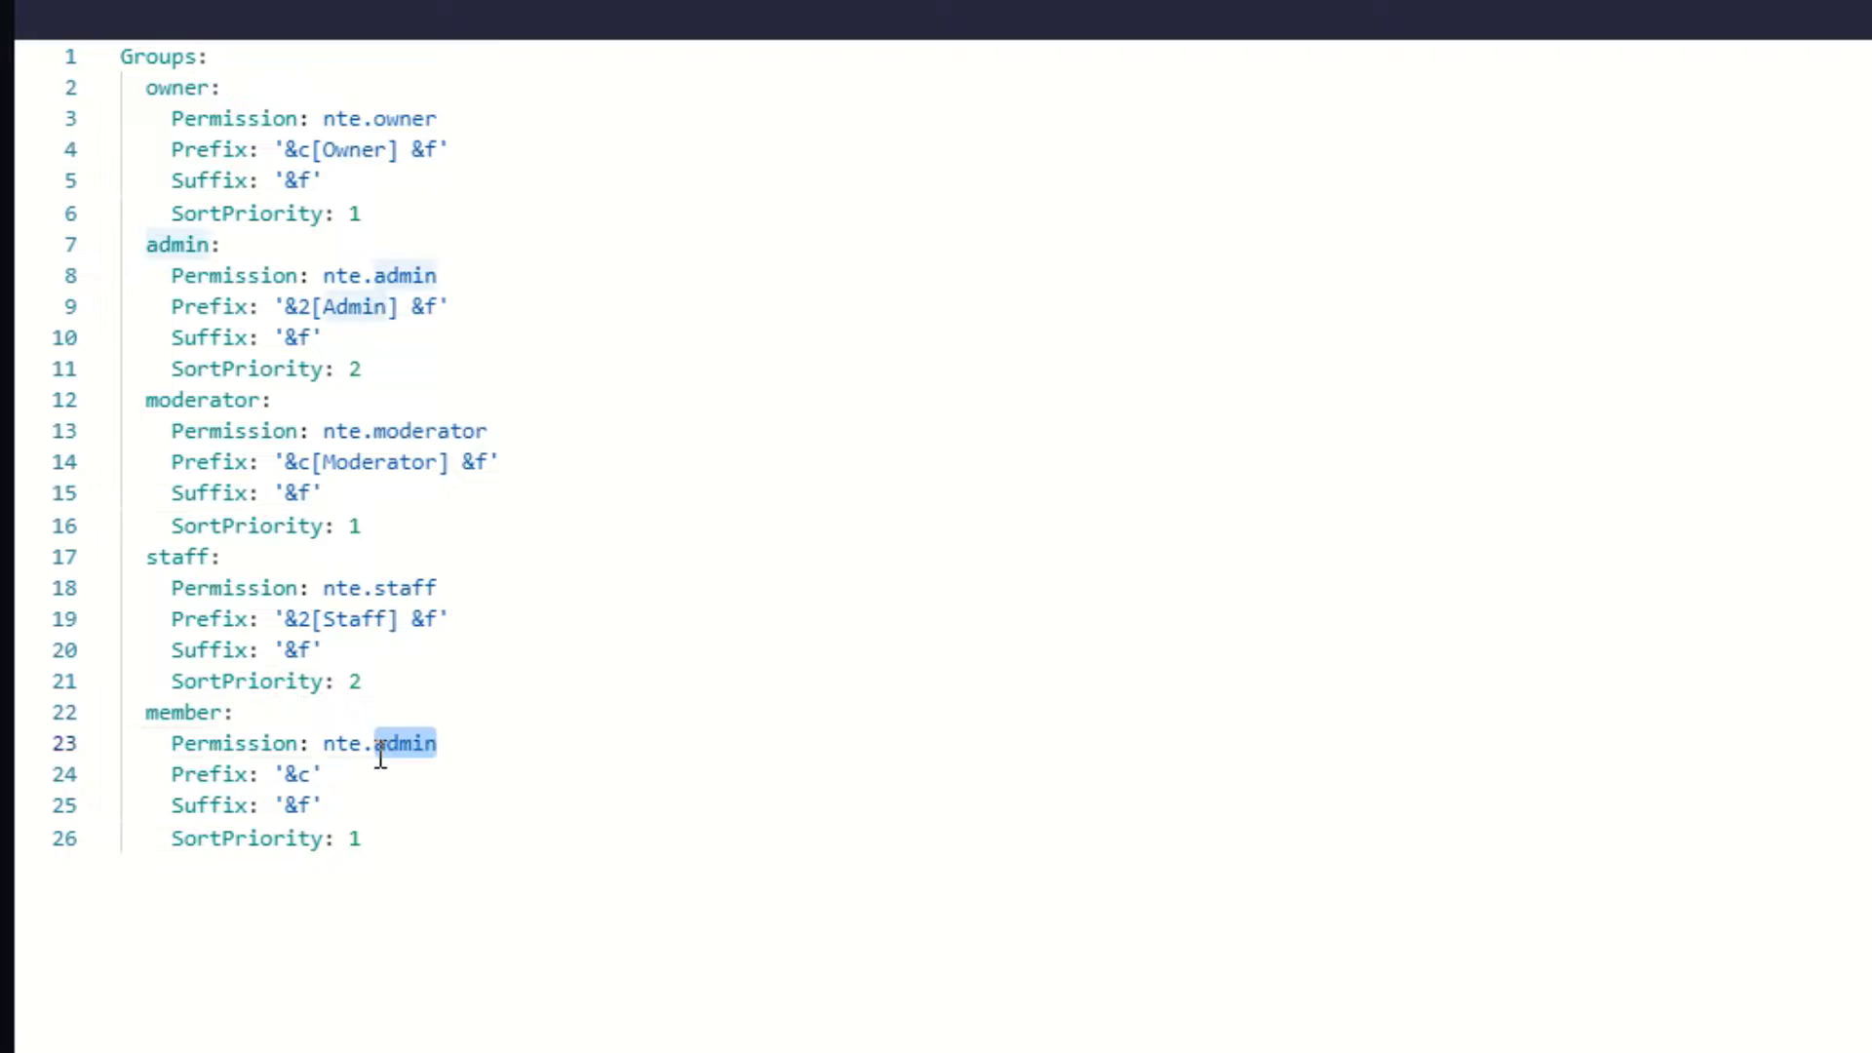
{"action": "type", "text": "member"}
{"action": "left_click", "coordinate": [310, 775]}
{"action": "type", "text": "[Me"}
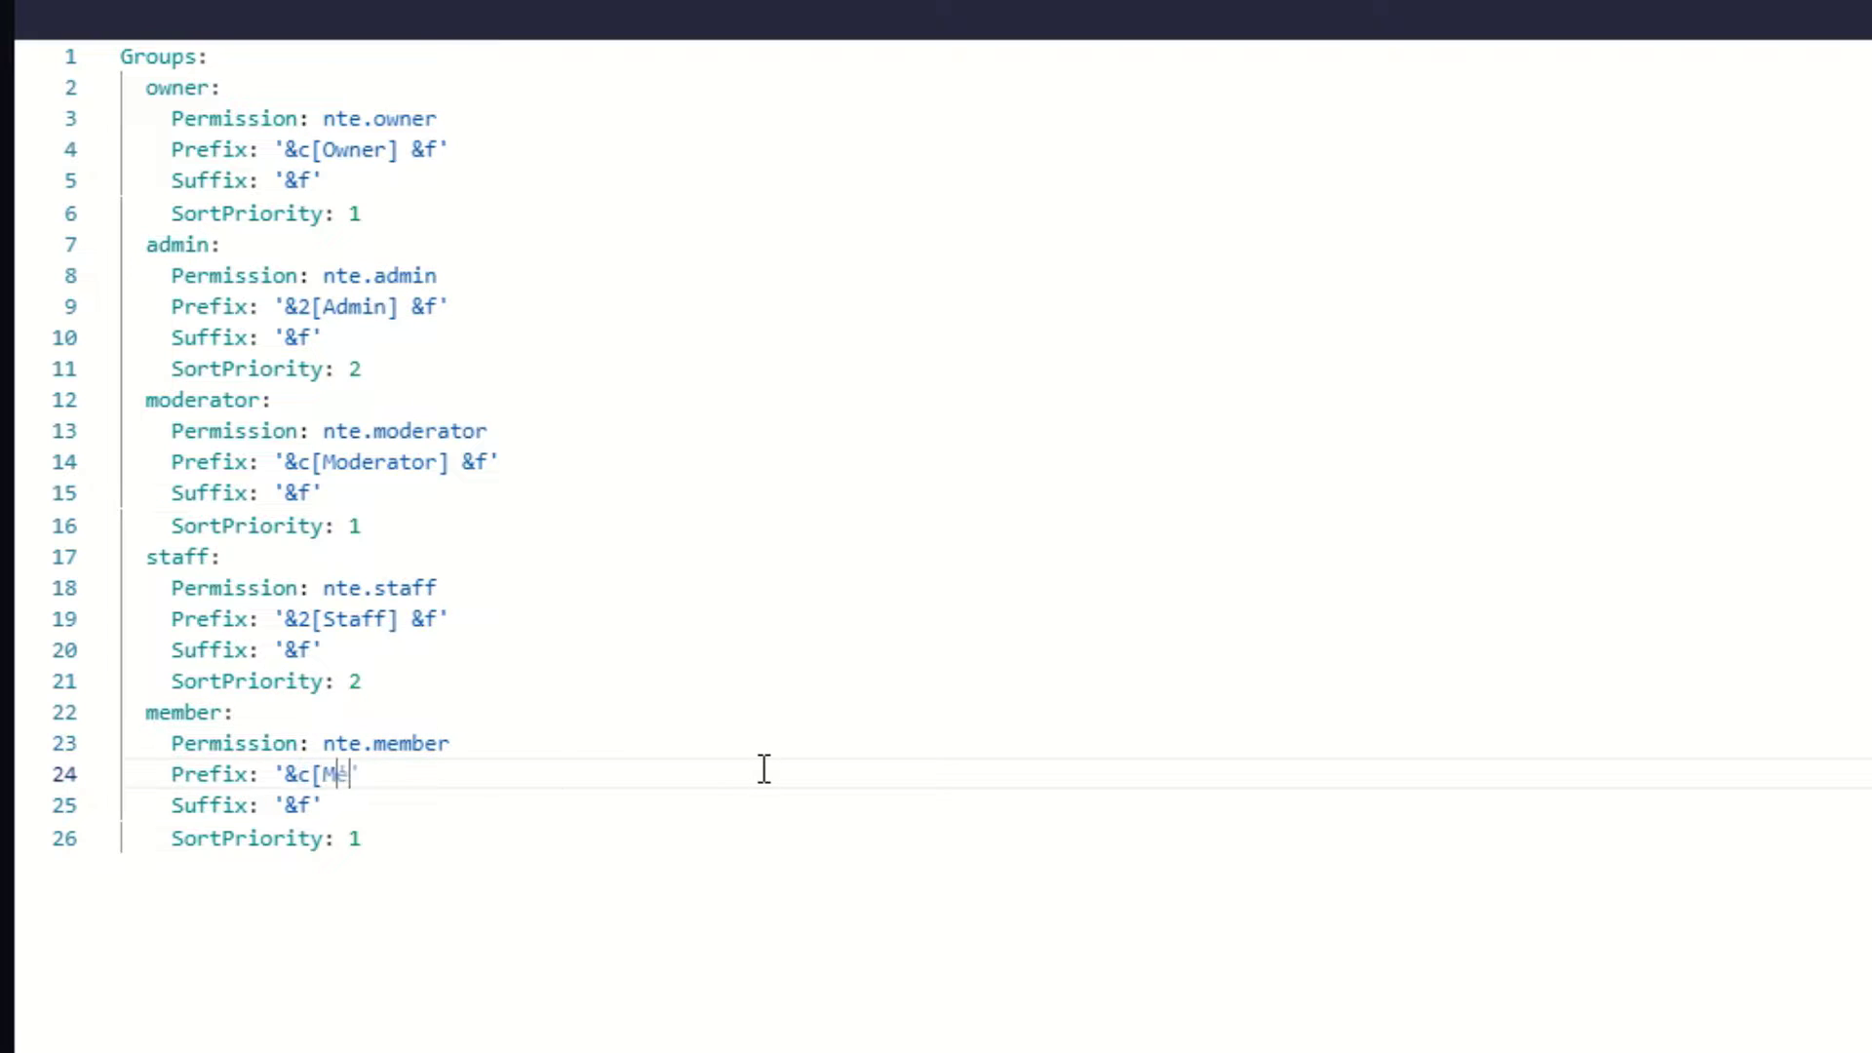
- Save groups.yml and close the file editor
{"action": "left_click", "coordinate": [441, 118]}
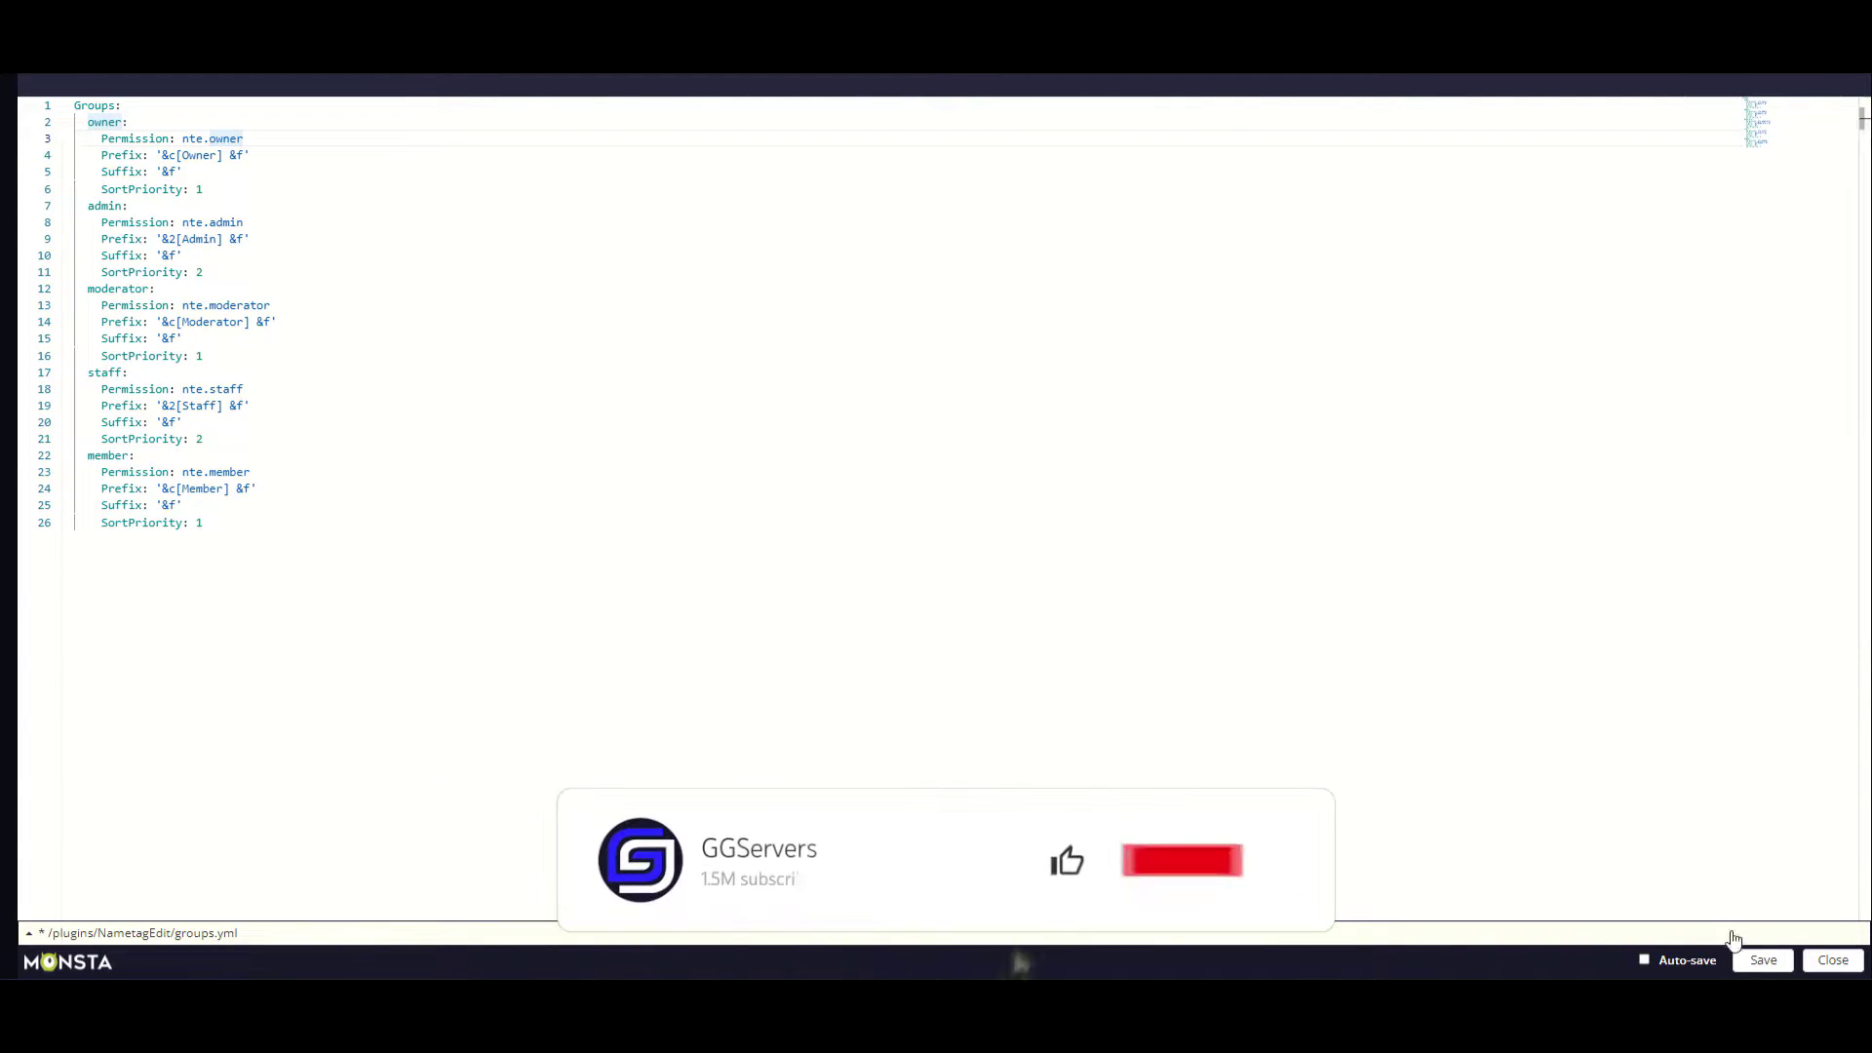
{"action": "left_click", "coordinate": [1761, 961]}
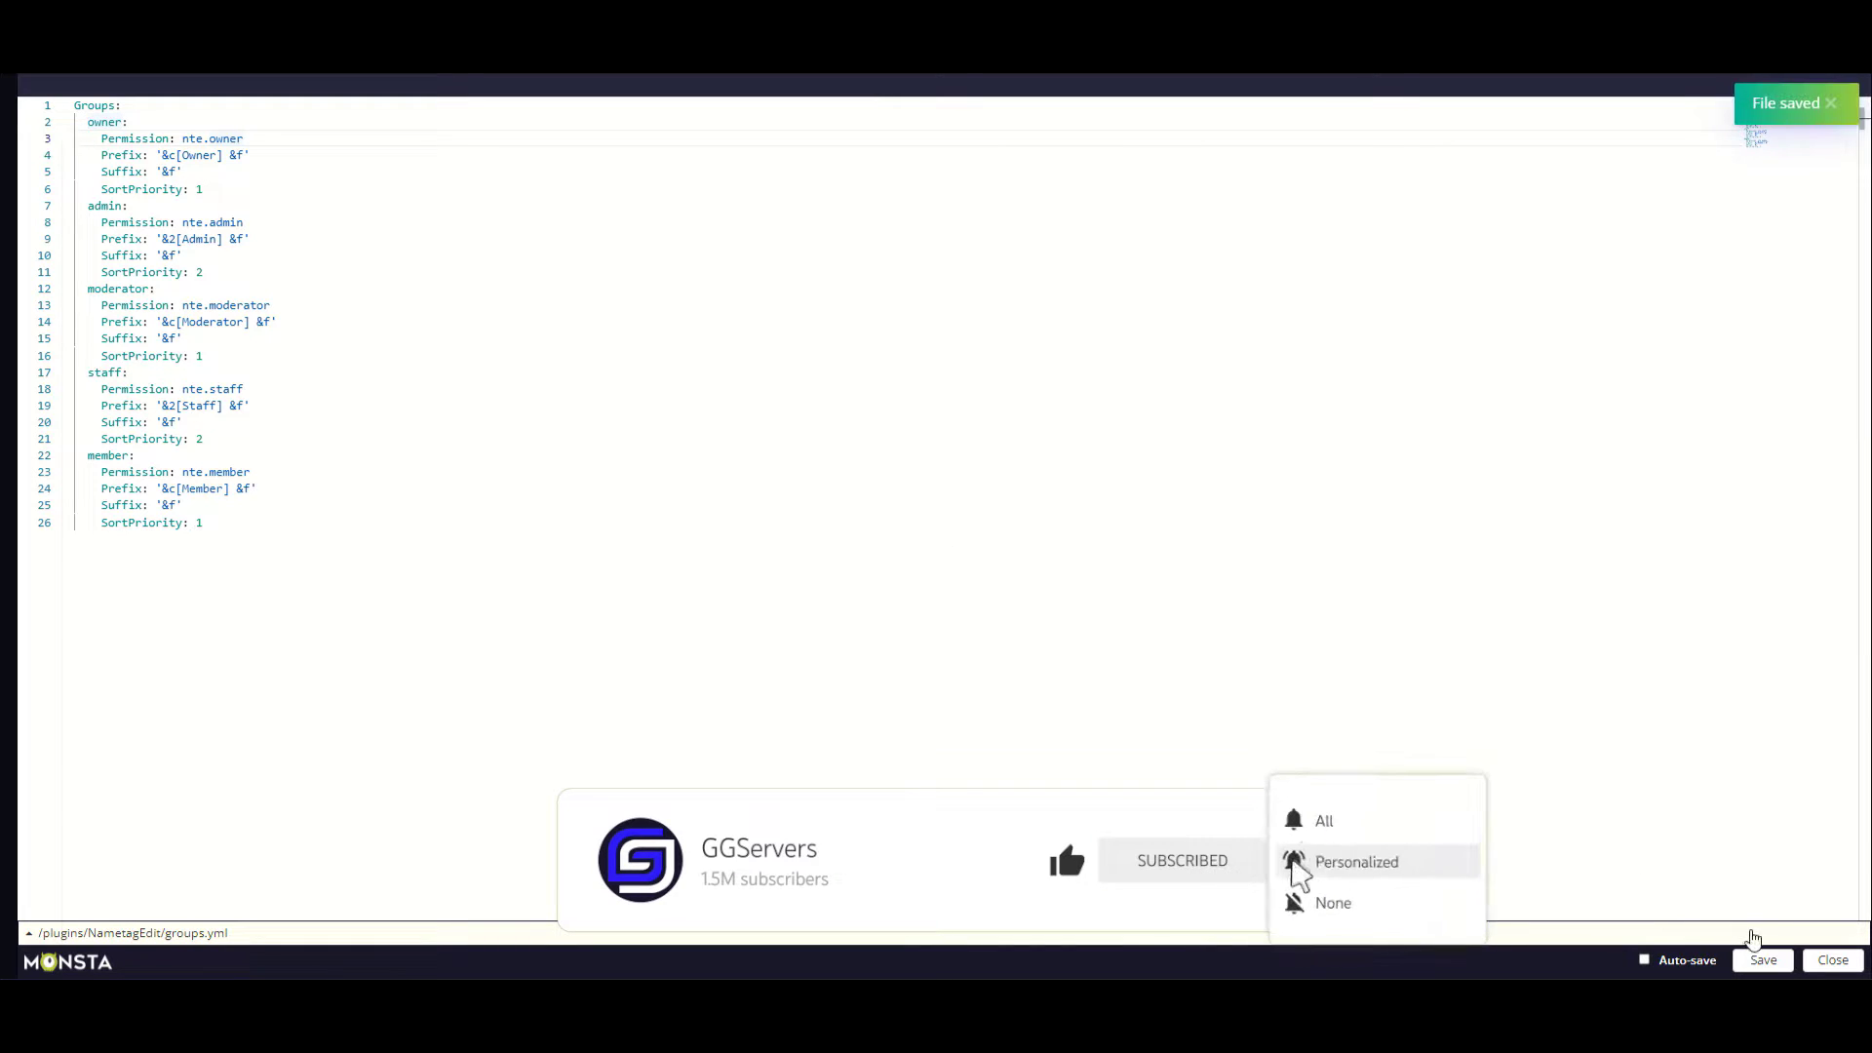
{"action": "left_click", "coordinate": [1833, 961]}
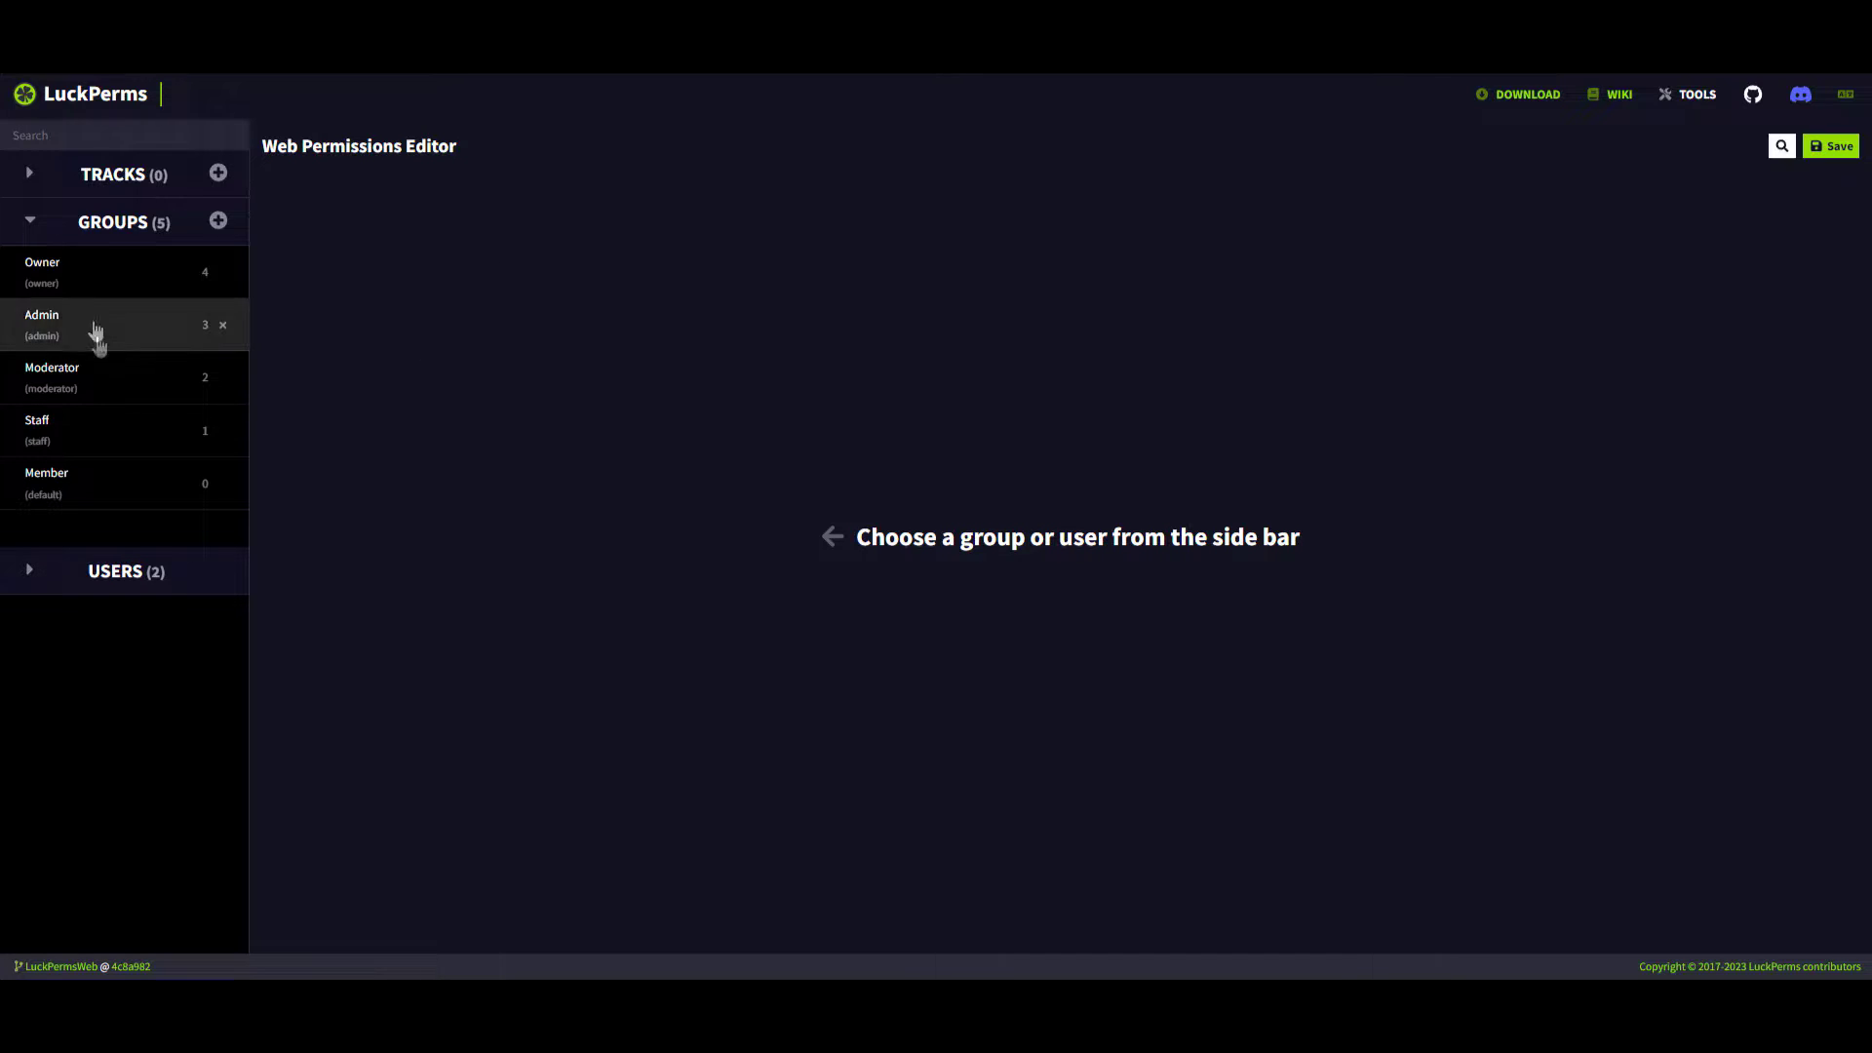
- Enter the permission nte.owner for the Owner group in the LuckPerms web editor and save the edits
{"action": "left_click", "coordinate": [58, 271]}
{"action": "left_click", "coordinate": [467, 914]}
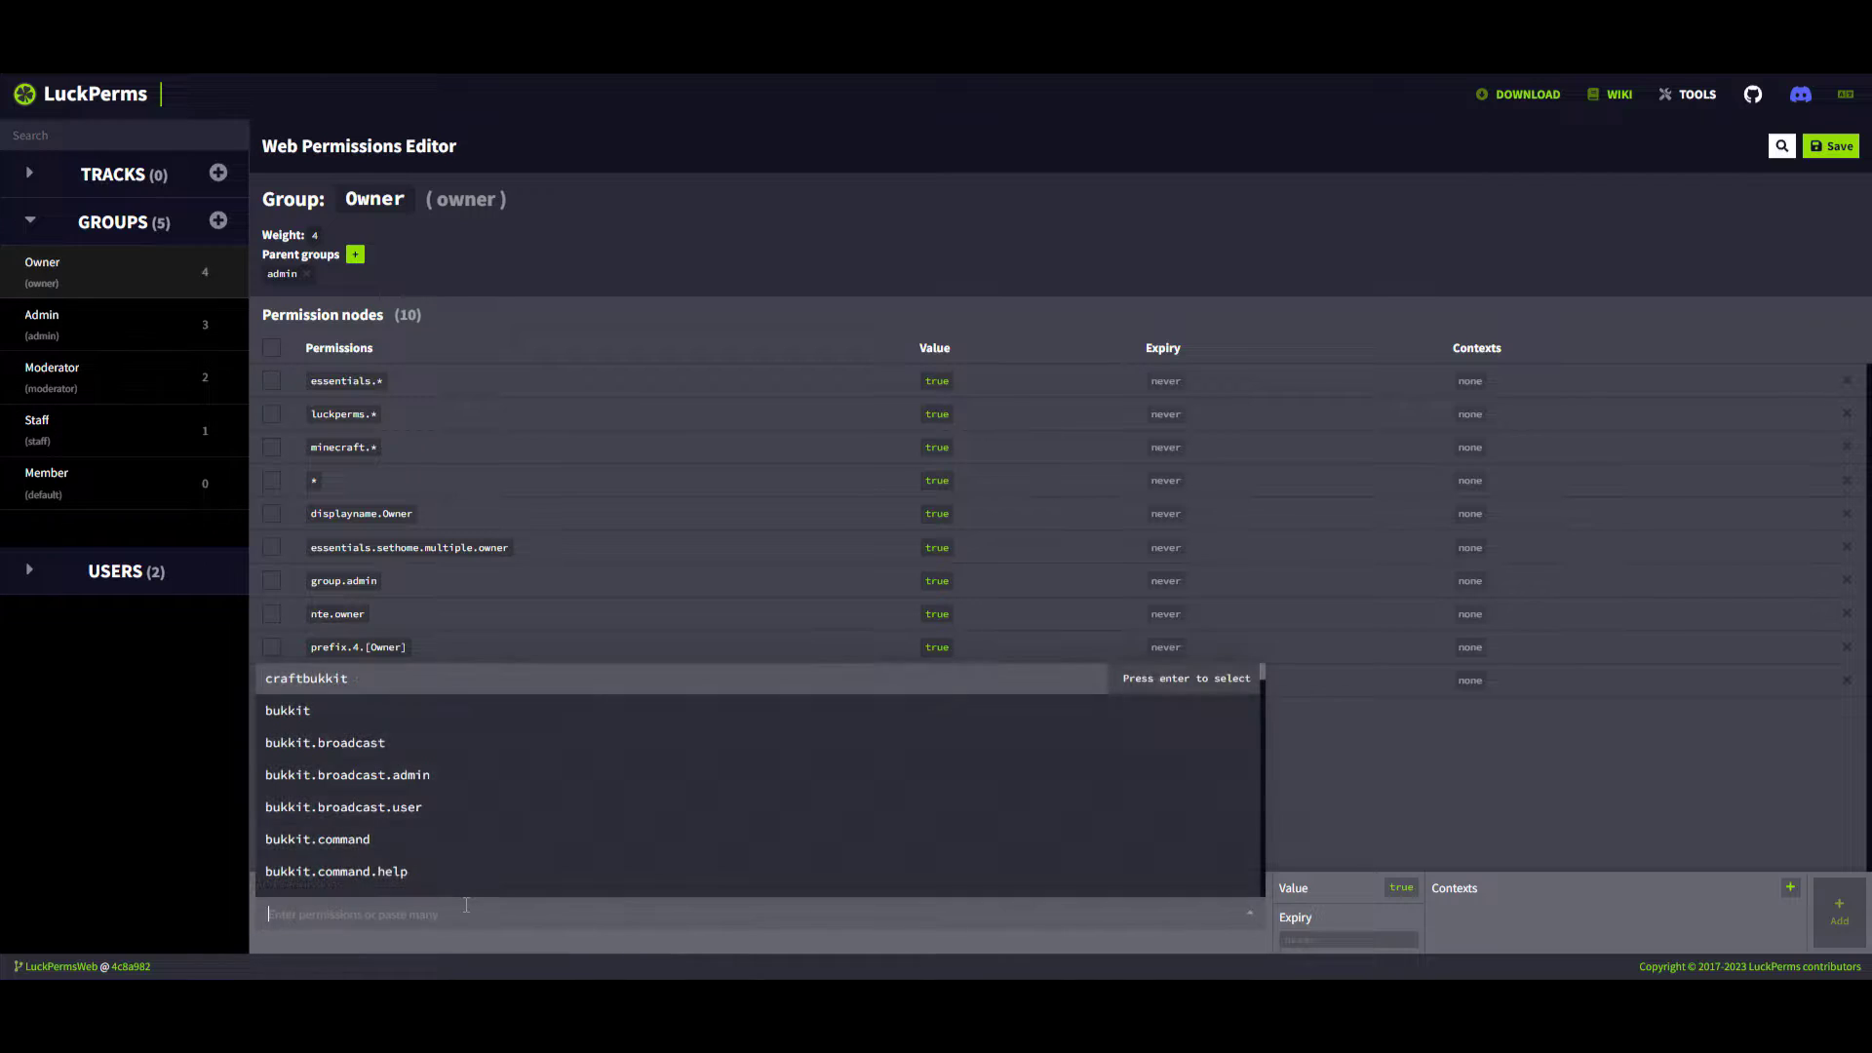
{"action": "type", "text": "nte"}
{"action": "type", "text": ".admin"}
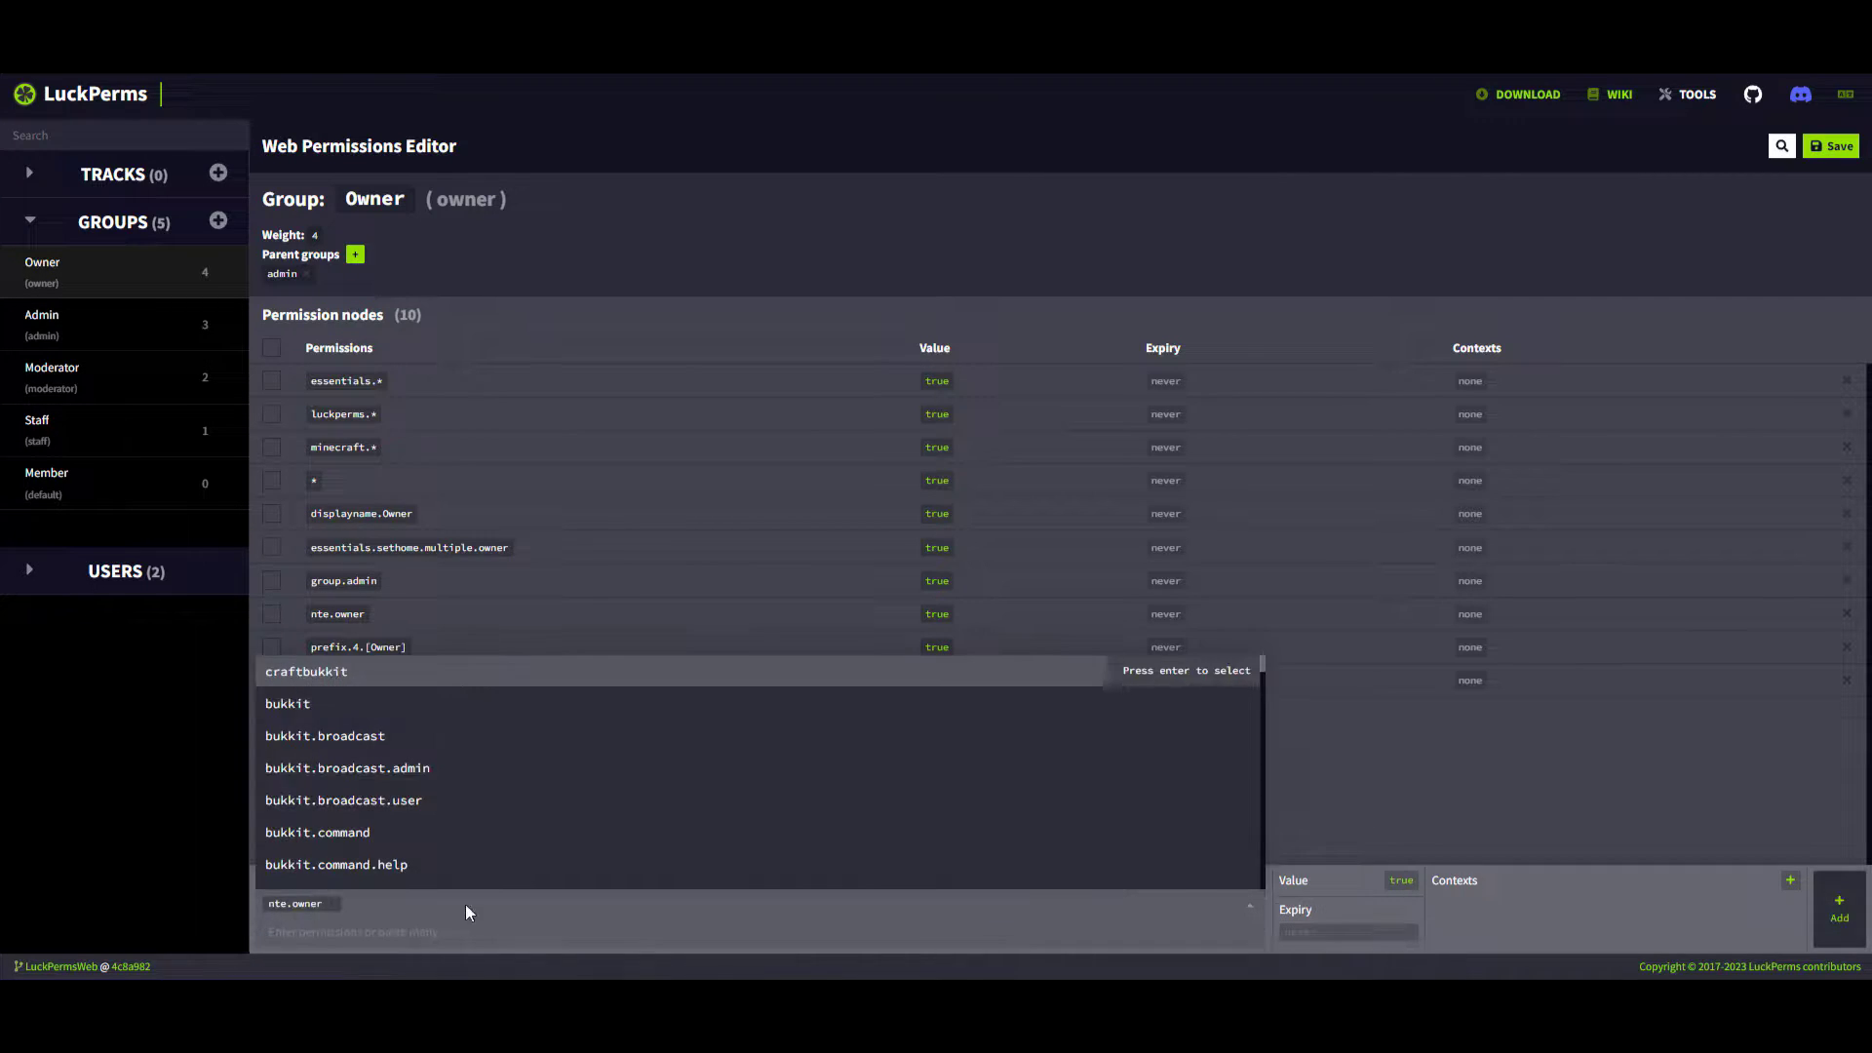
{"action": "key", "text": "Return"}
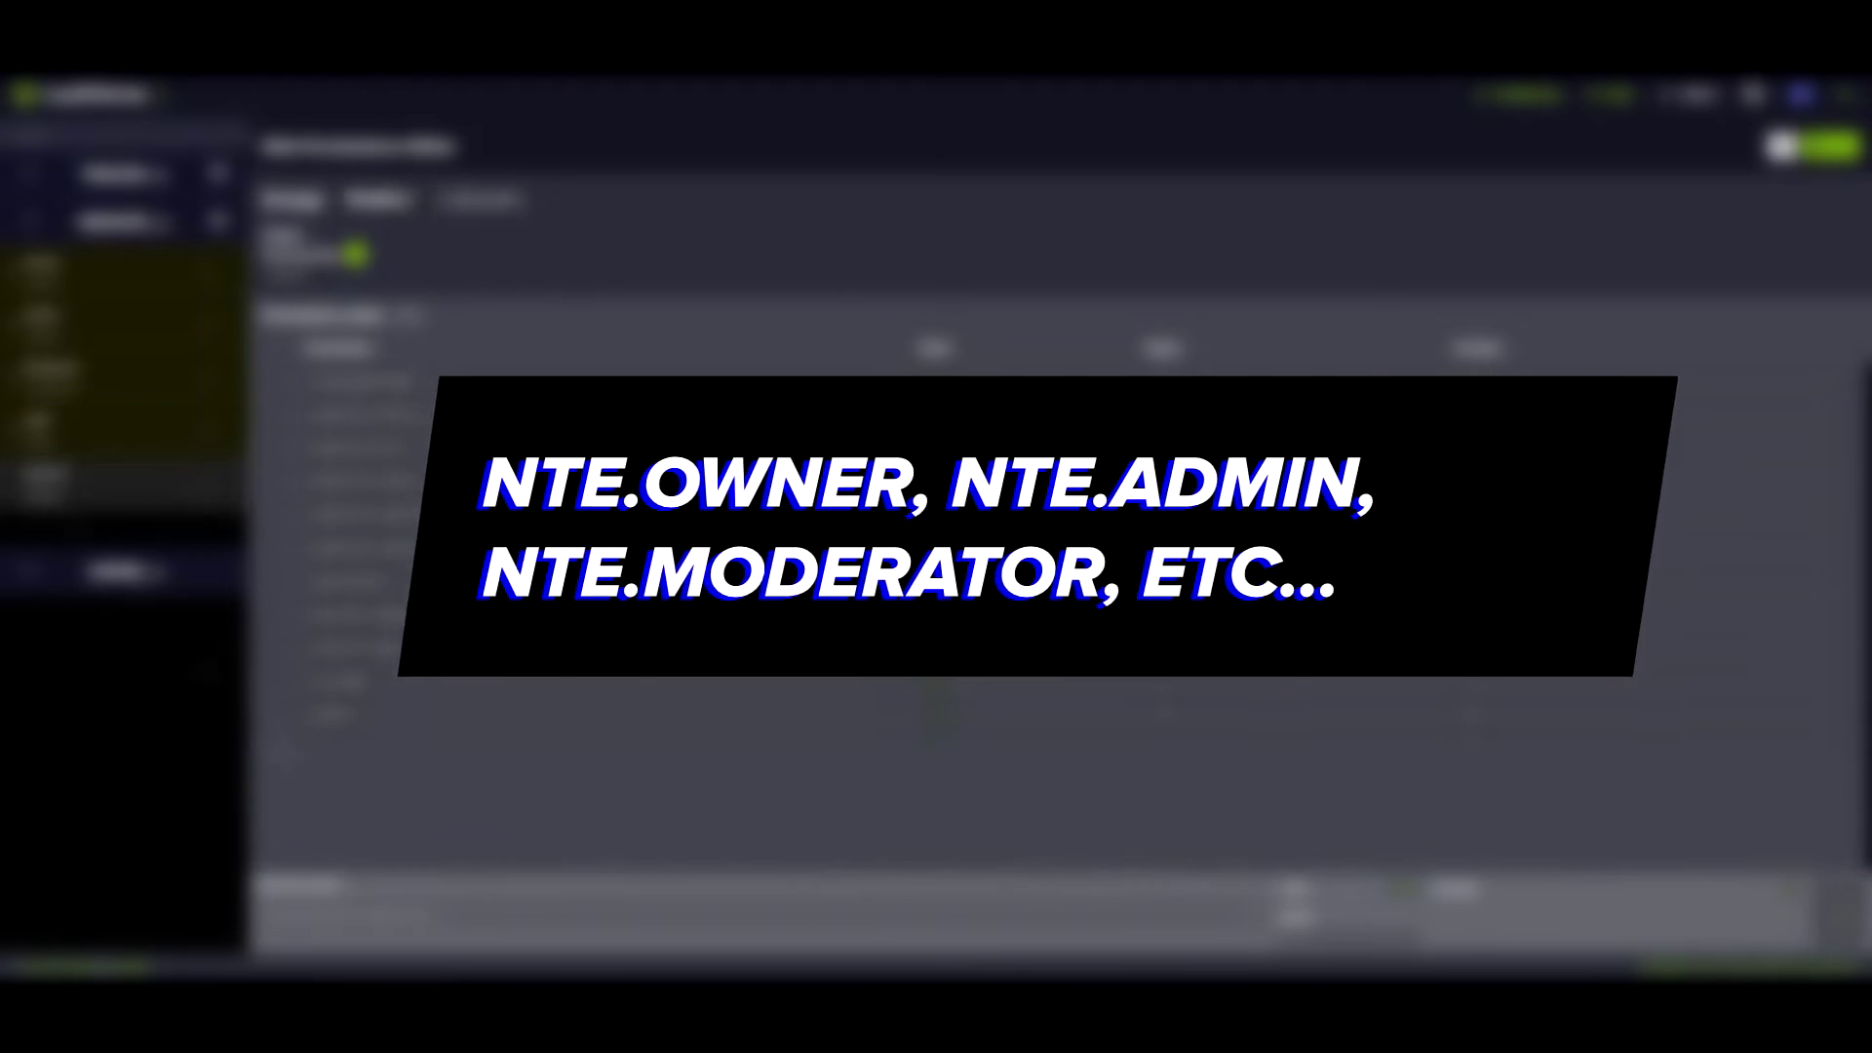
{"action": "left_click", "coordinate": [1831, 147]}
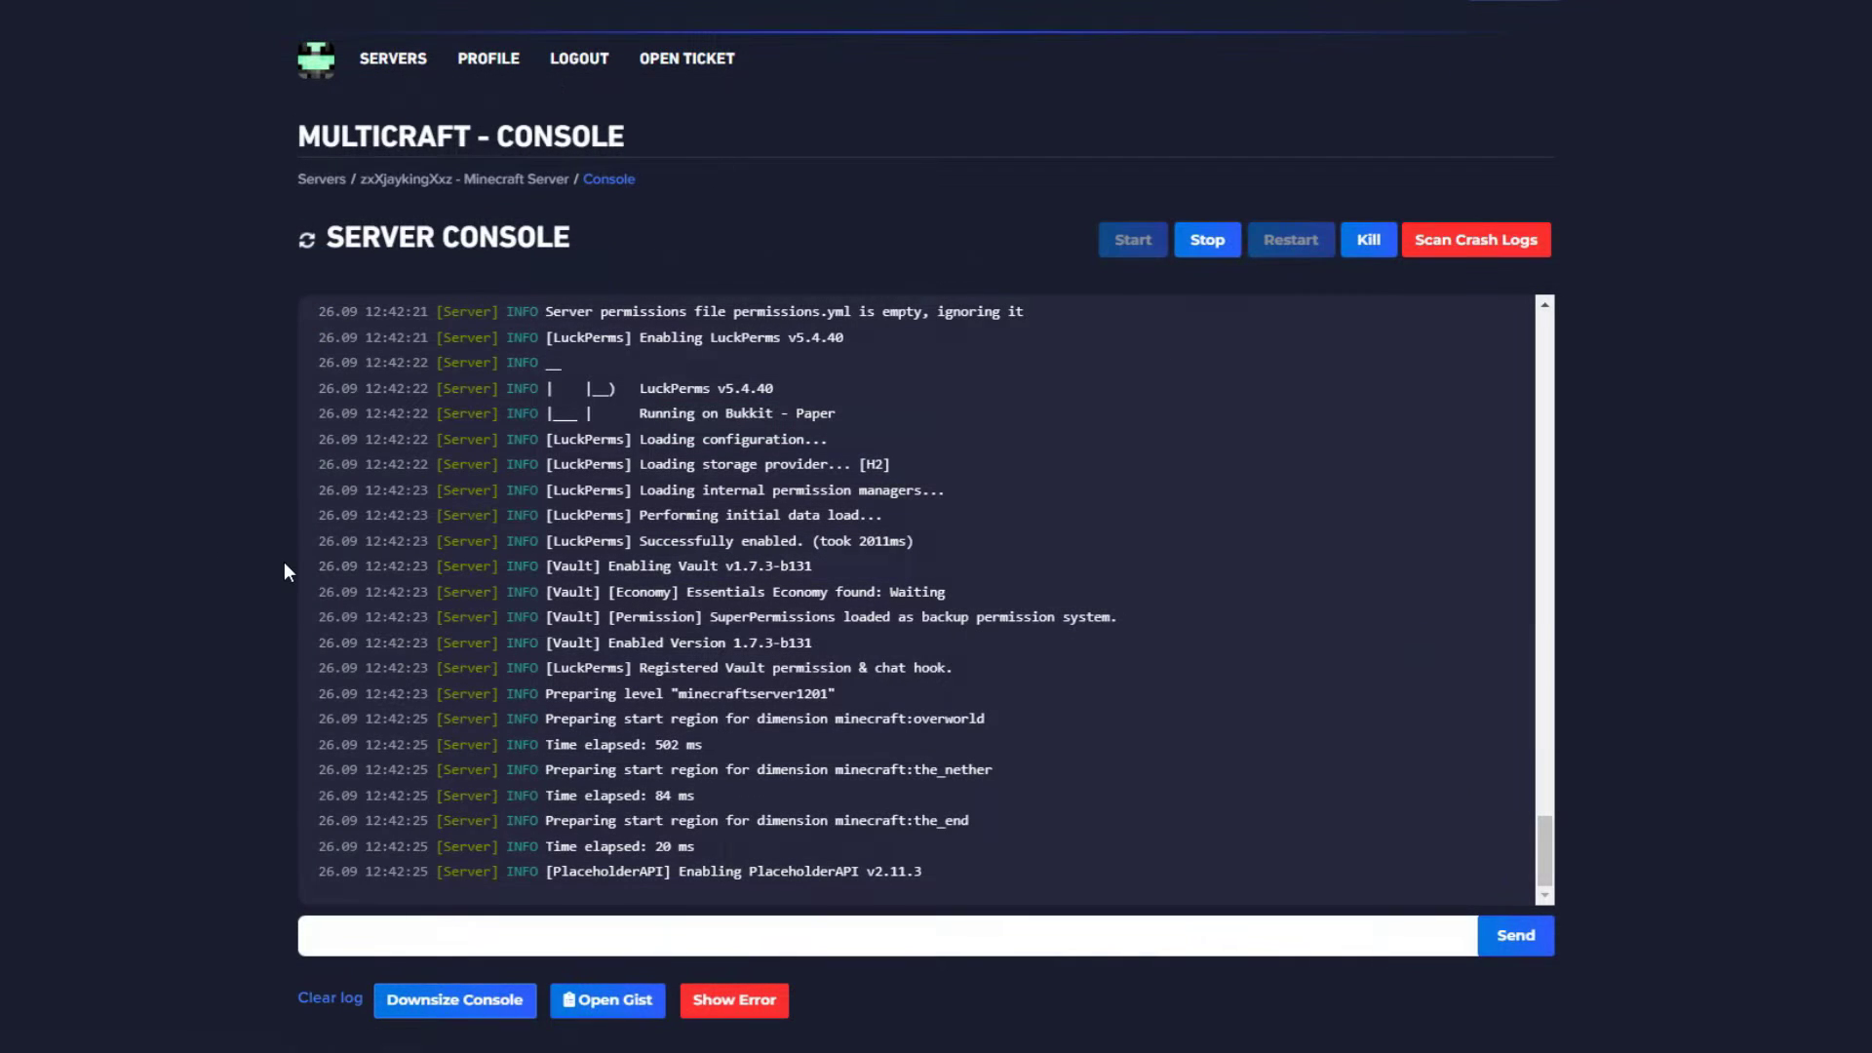
- Run "lp applyedits" with the web editor's session code in the server console, and repeat it with the --force option
{"action": "left_click", "coordinate": [530, 933]}
{"action": "type", "text": "/lp applyedits Wjq2IEFcfo"}
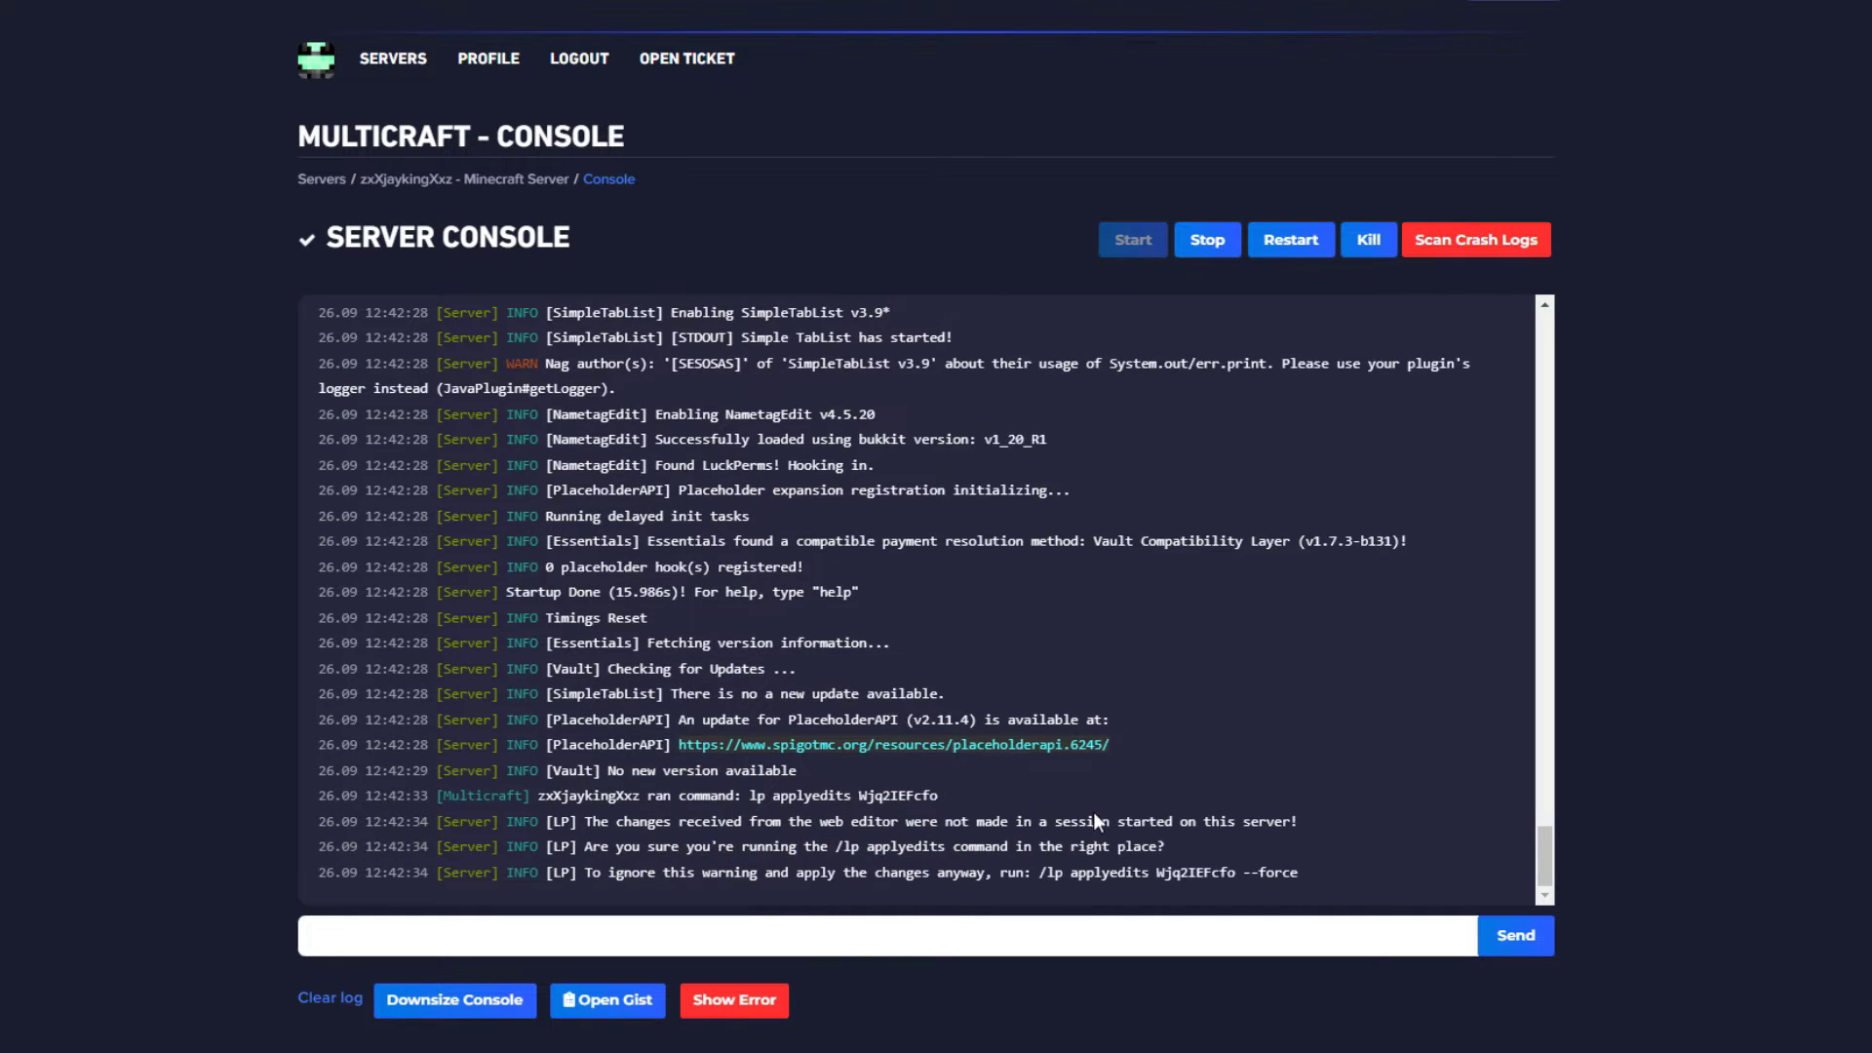
{"action": "left_click_drag", "start_coordinate": [1318, 885], "coordinate": [1057, 886]}
{"action": "left_click", "coordinate": [1042, 926]}
{"action": "type", "text": "lp applyedits Wjq2IEFcfo --force"}
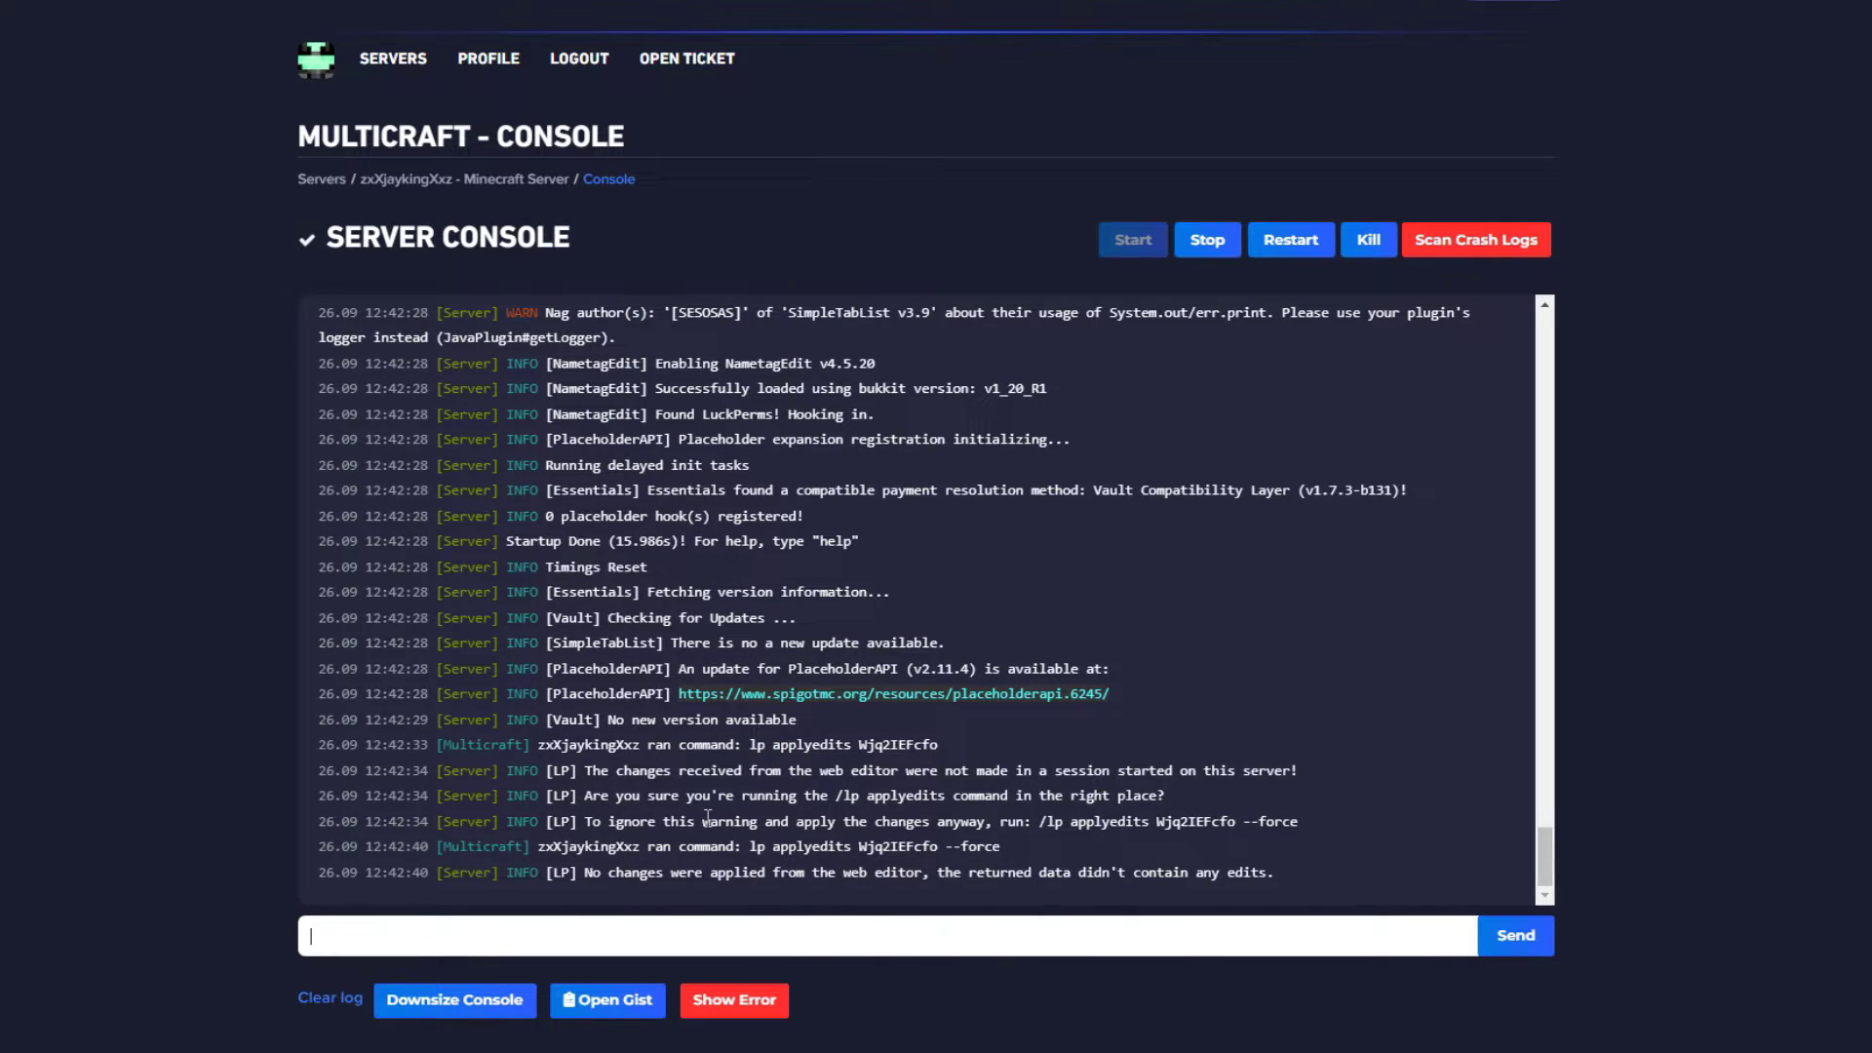
- Switch to Minecraft 1.20.1 and join the listed Minecraft Server
{"action": "key", "text": "alt+Tab"}
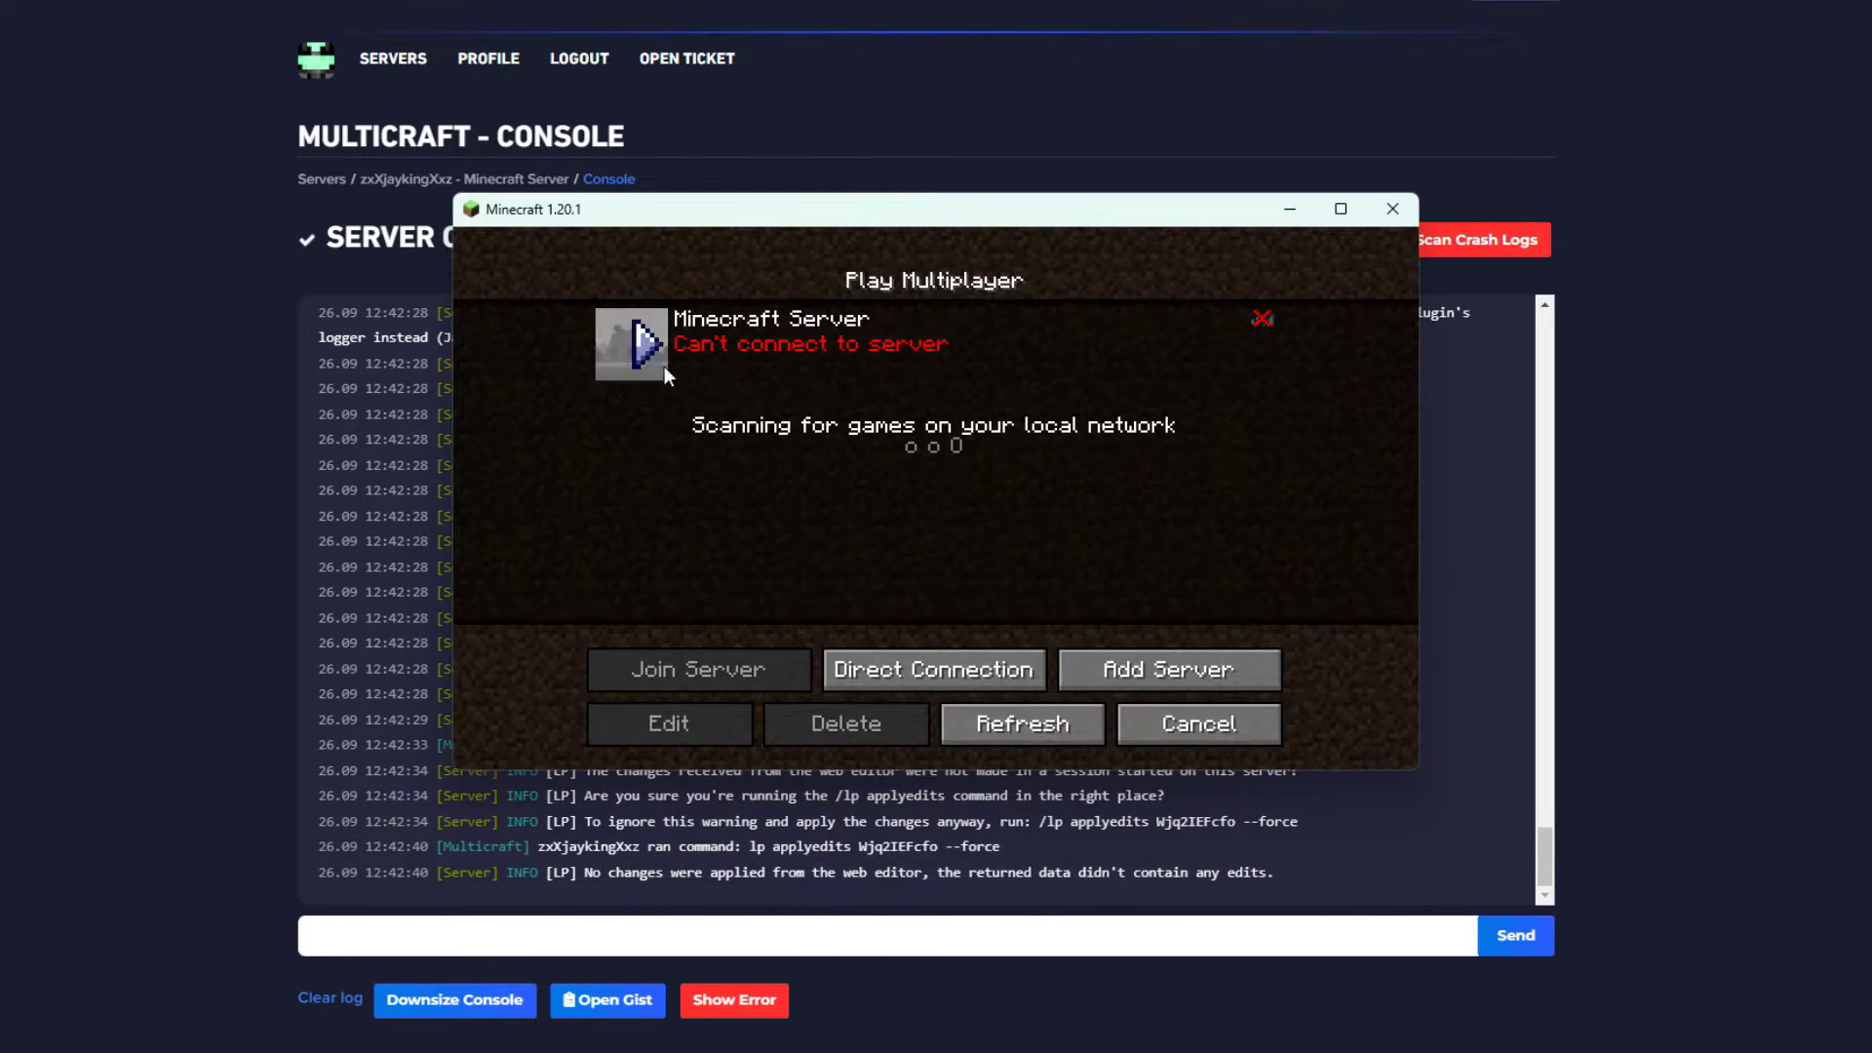
{"action": "left_click", "coordinate": [664, 365]}
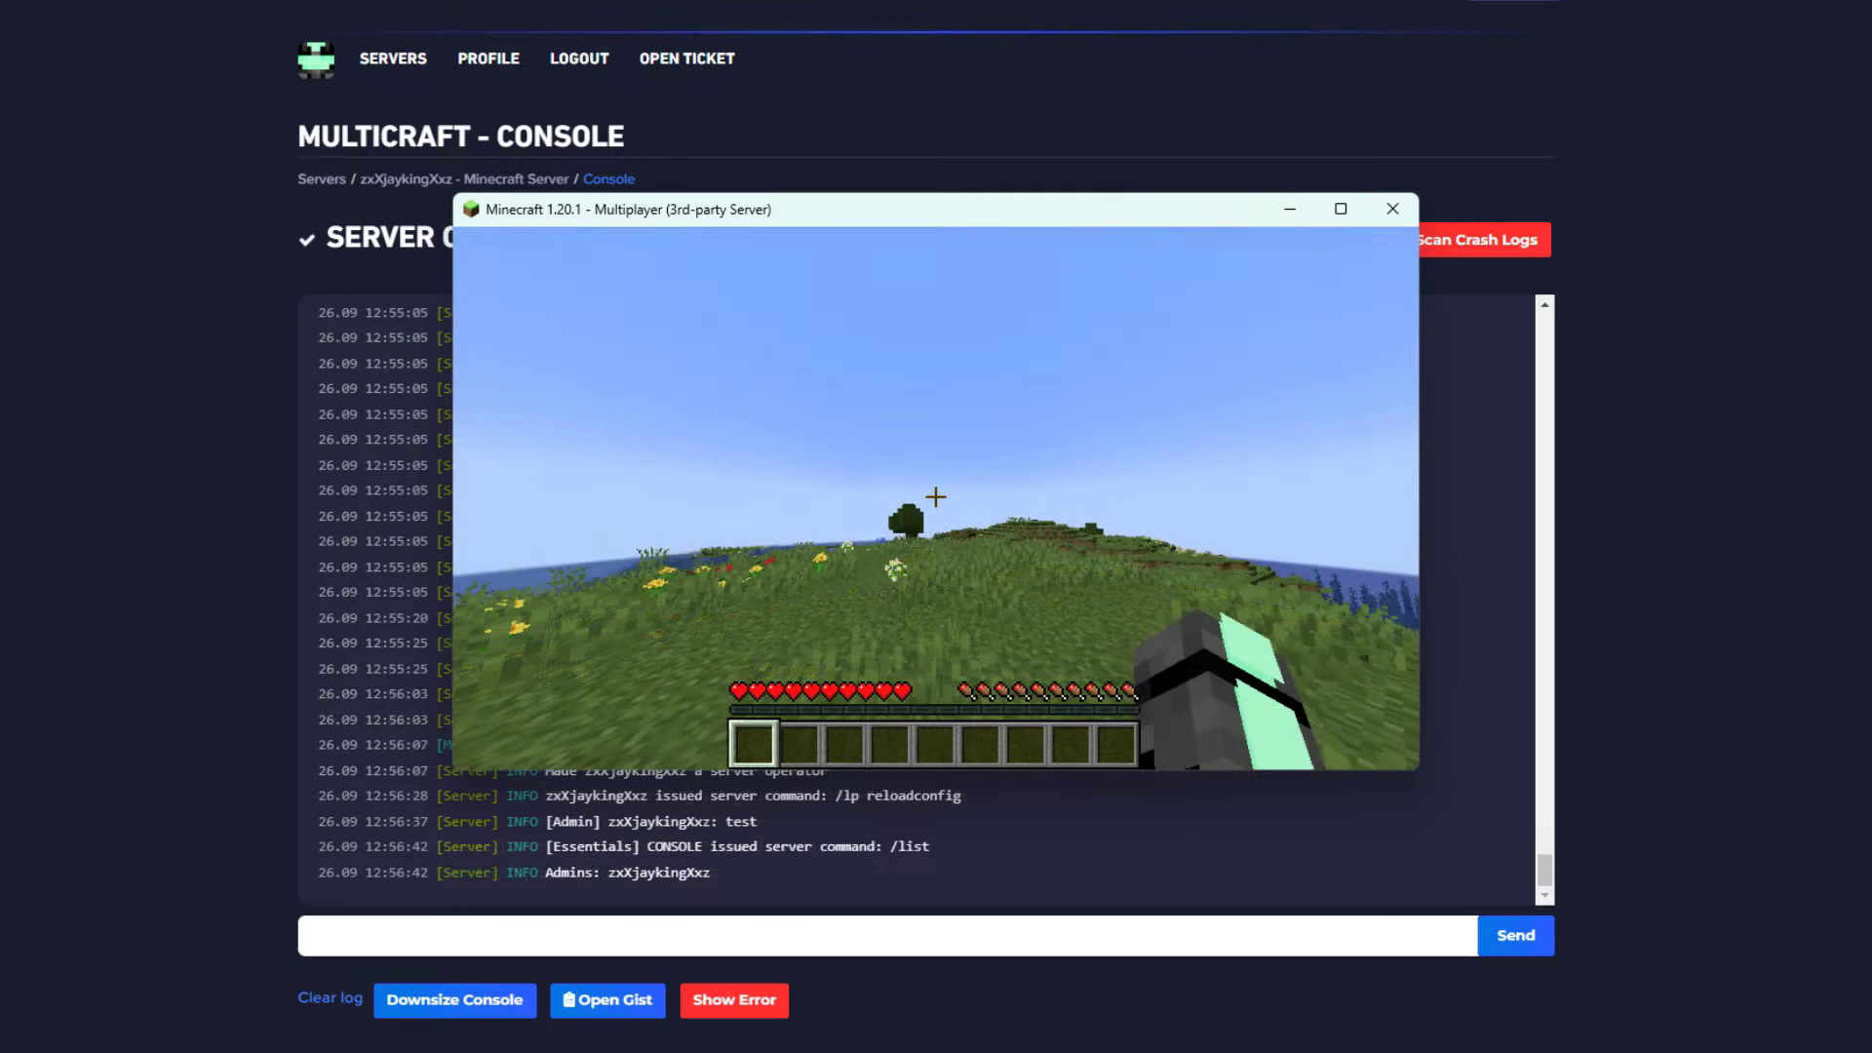
- Switch to the server console and run "lp user … parent set owner" for the in-game player's username
{"action": "key", "text": "Escape"}
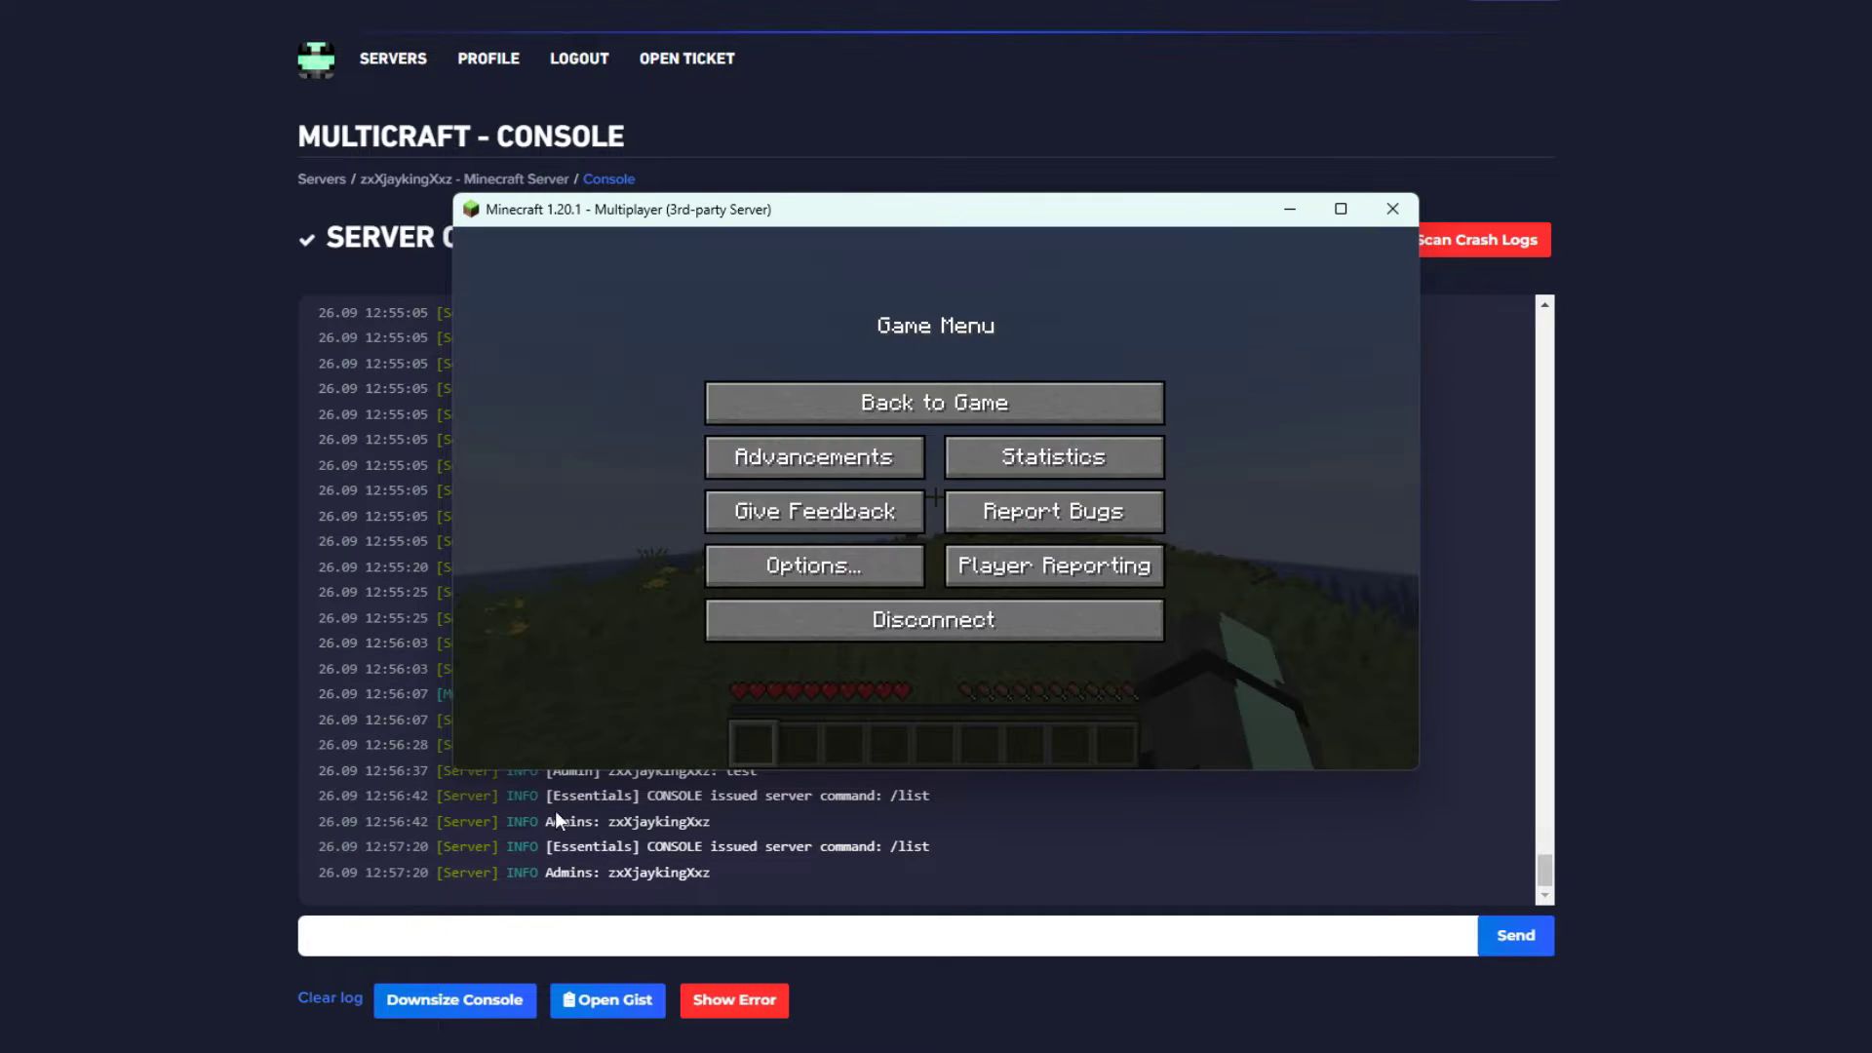
{"action": "type", "text": "lp "}
{"action": "type", "text": "user zxXjaykingXxz"}
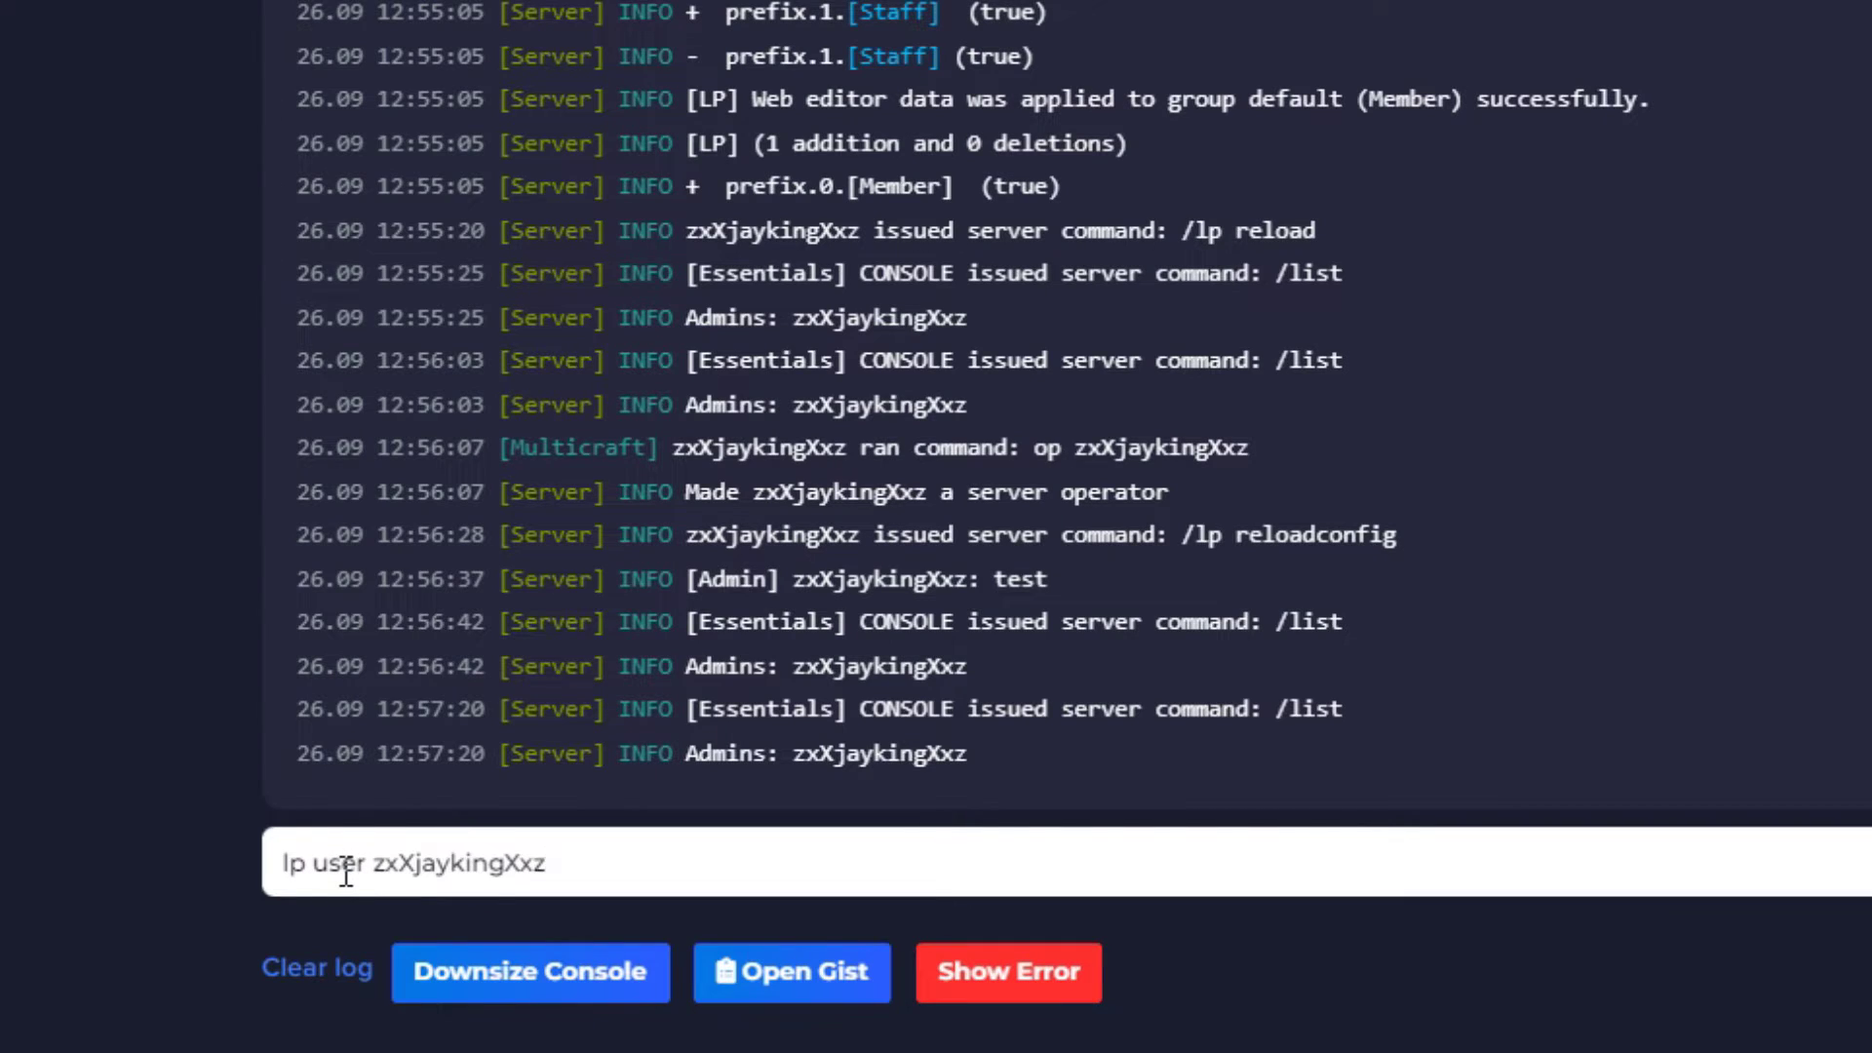
{"action": "type", "text": " parent set "}
{"action": "type", "text": "owner"}
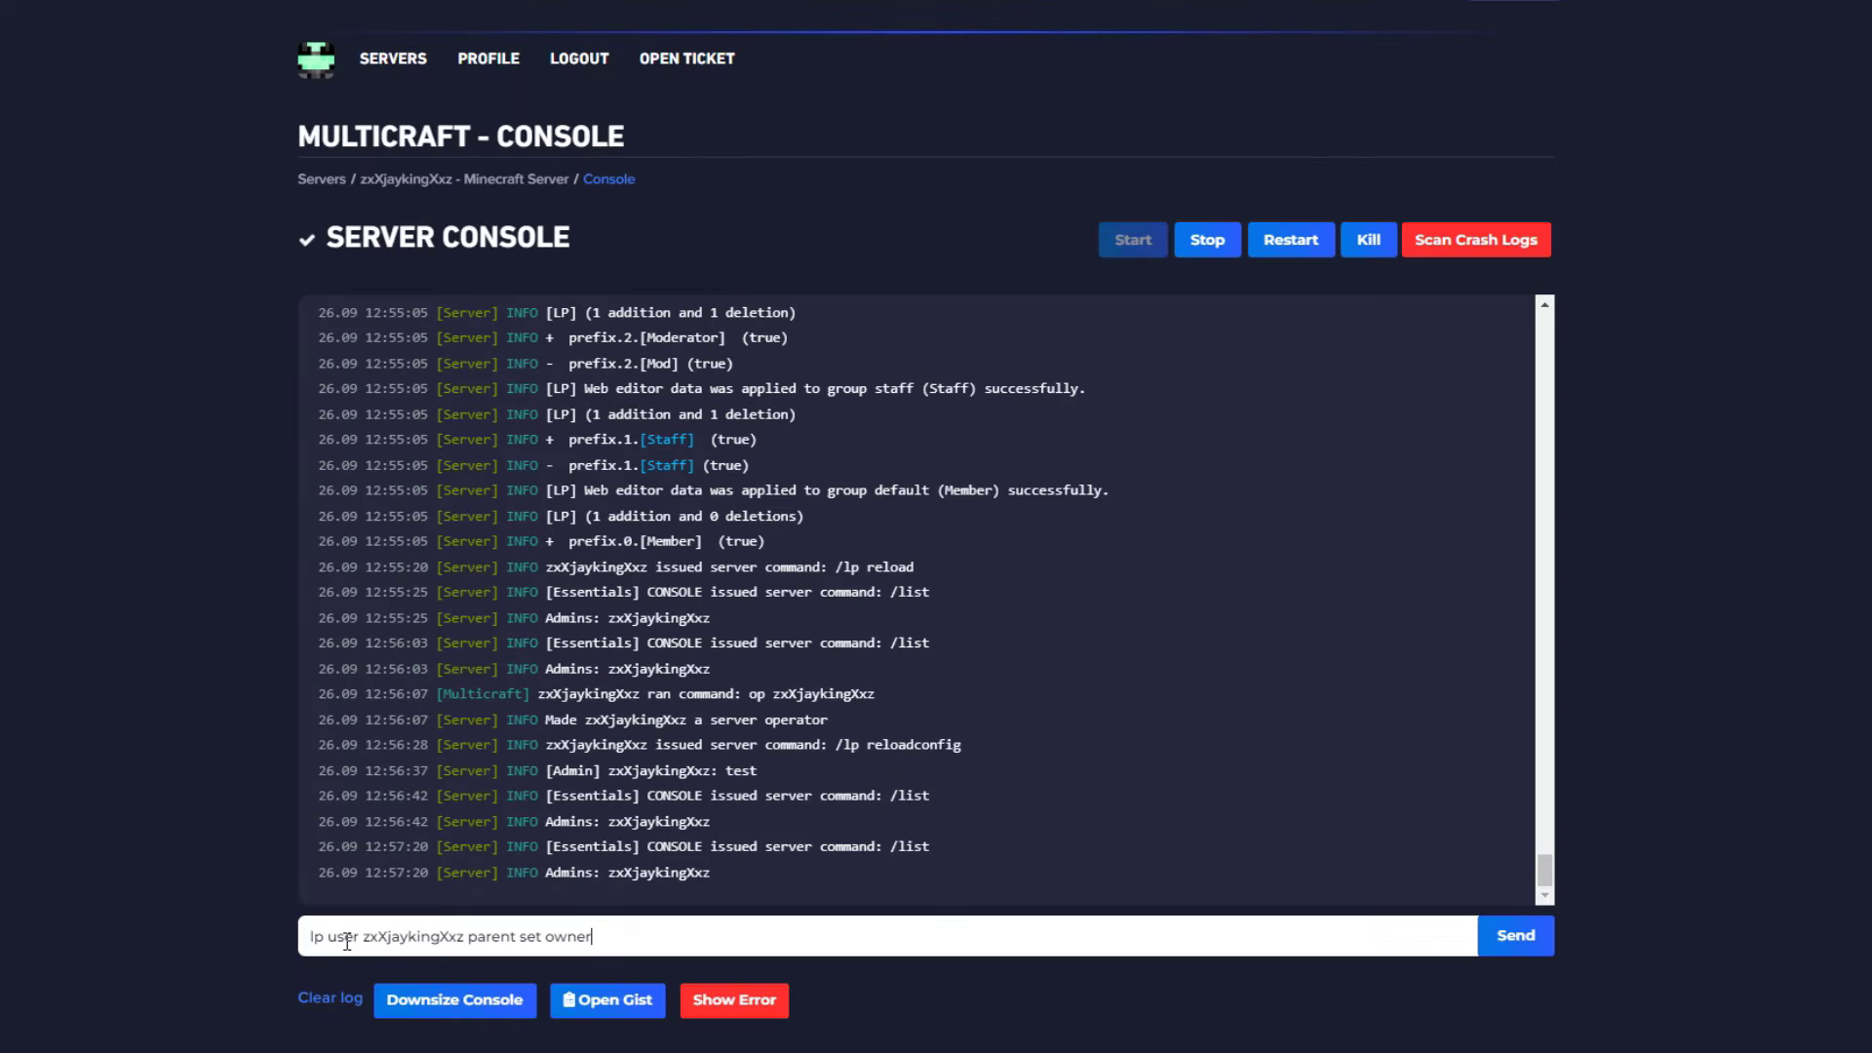
{"action": "key", "text": "Return"}
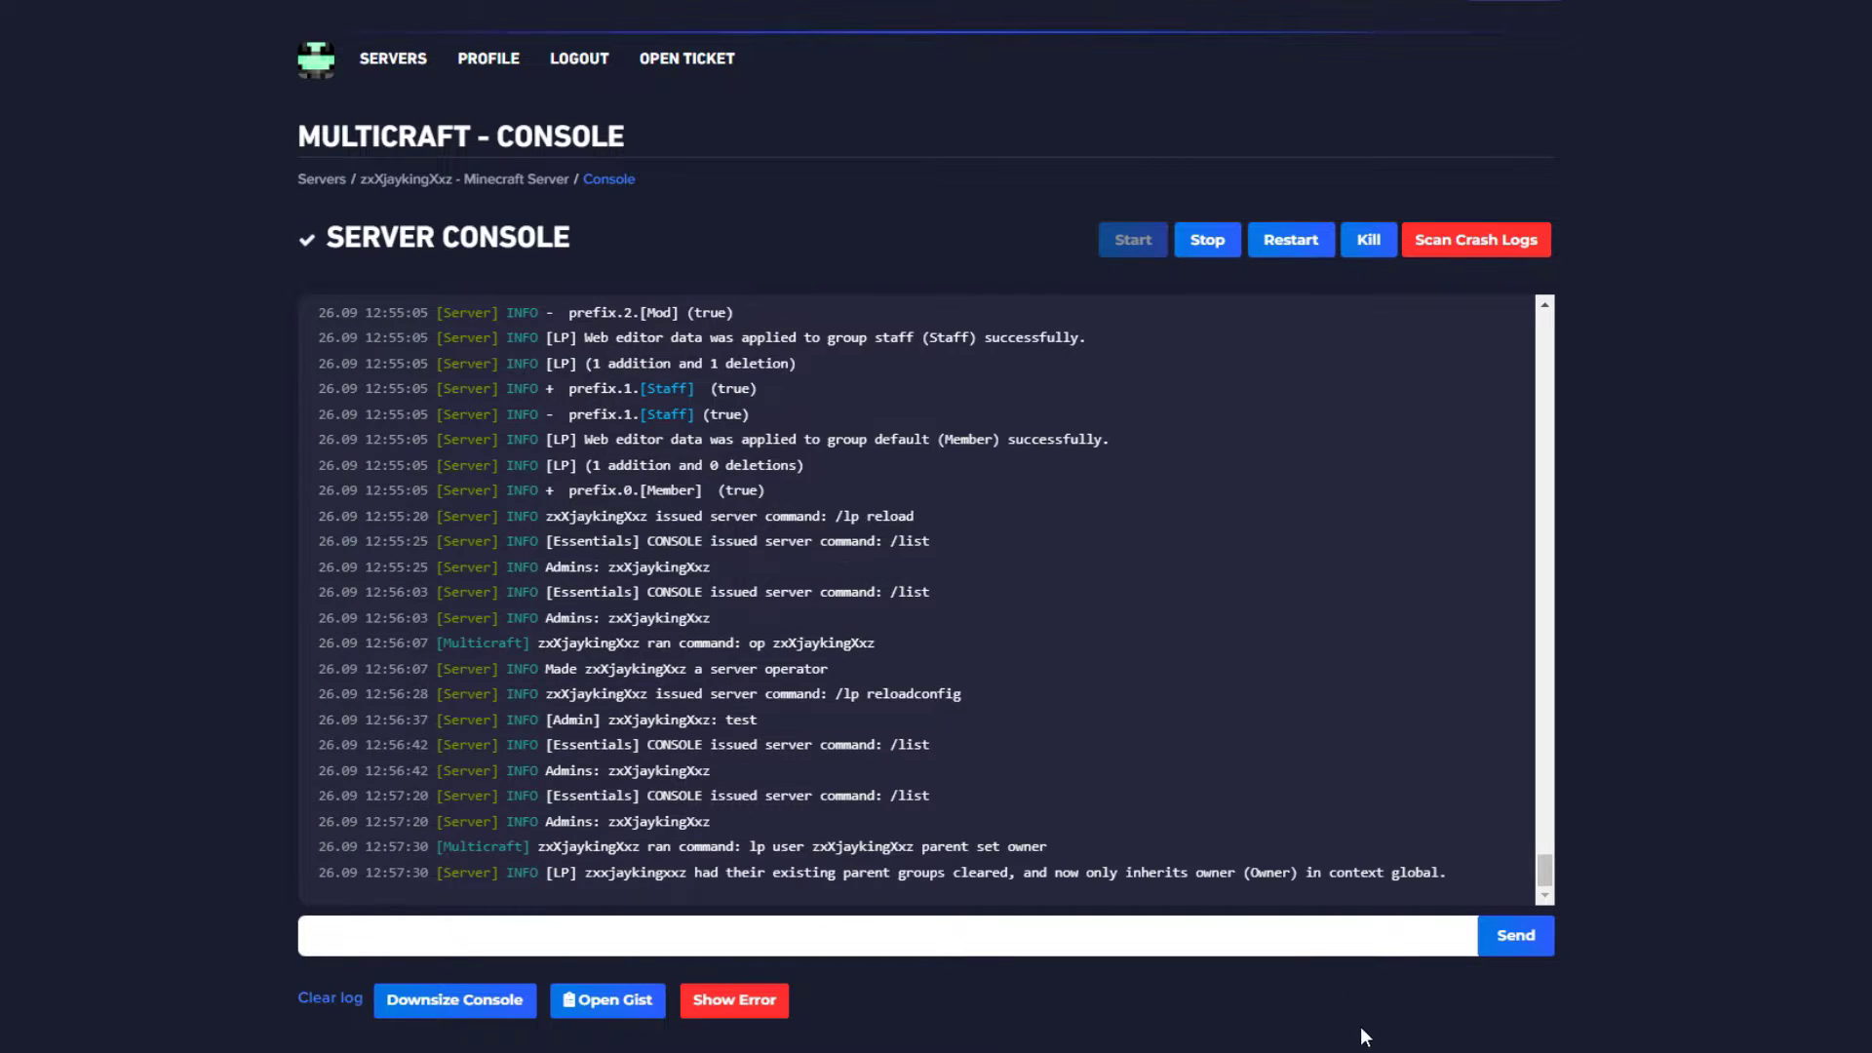
- Switch back to Minecraft, resume the game and check the rank prefix in the online player list
{"action": "key", "text": "alt+Tab"}
{"action": "left_click", "coordinate": [936, 401]}
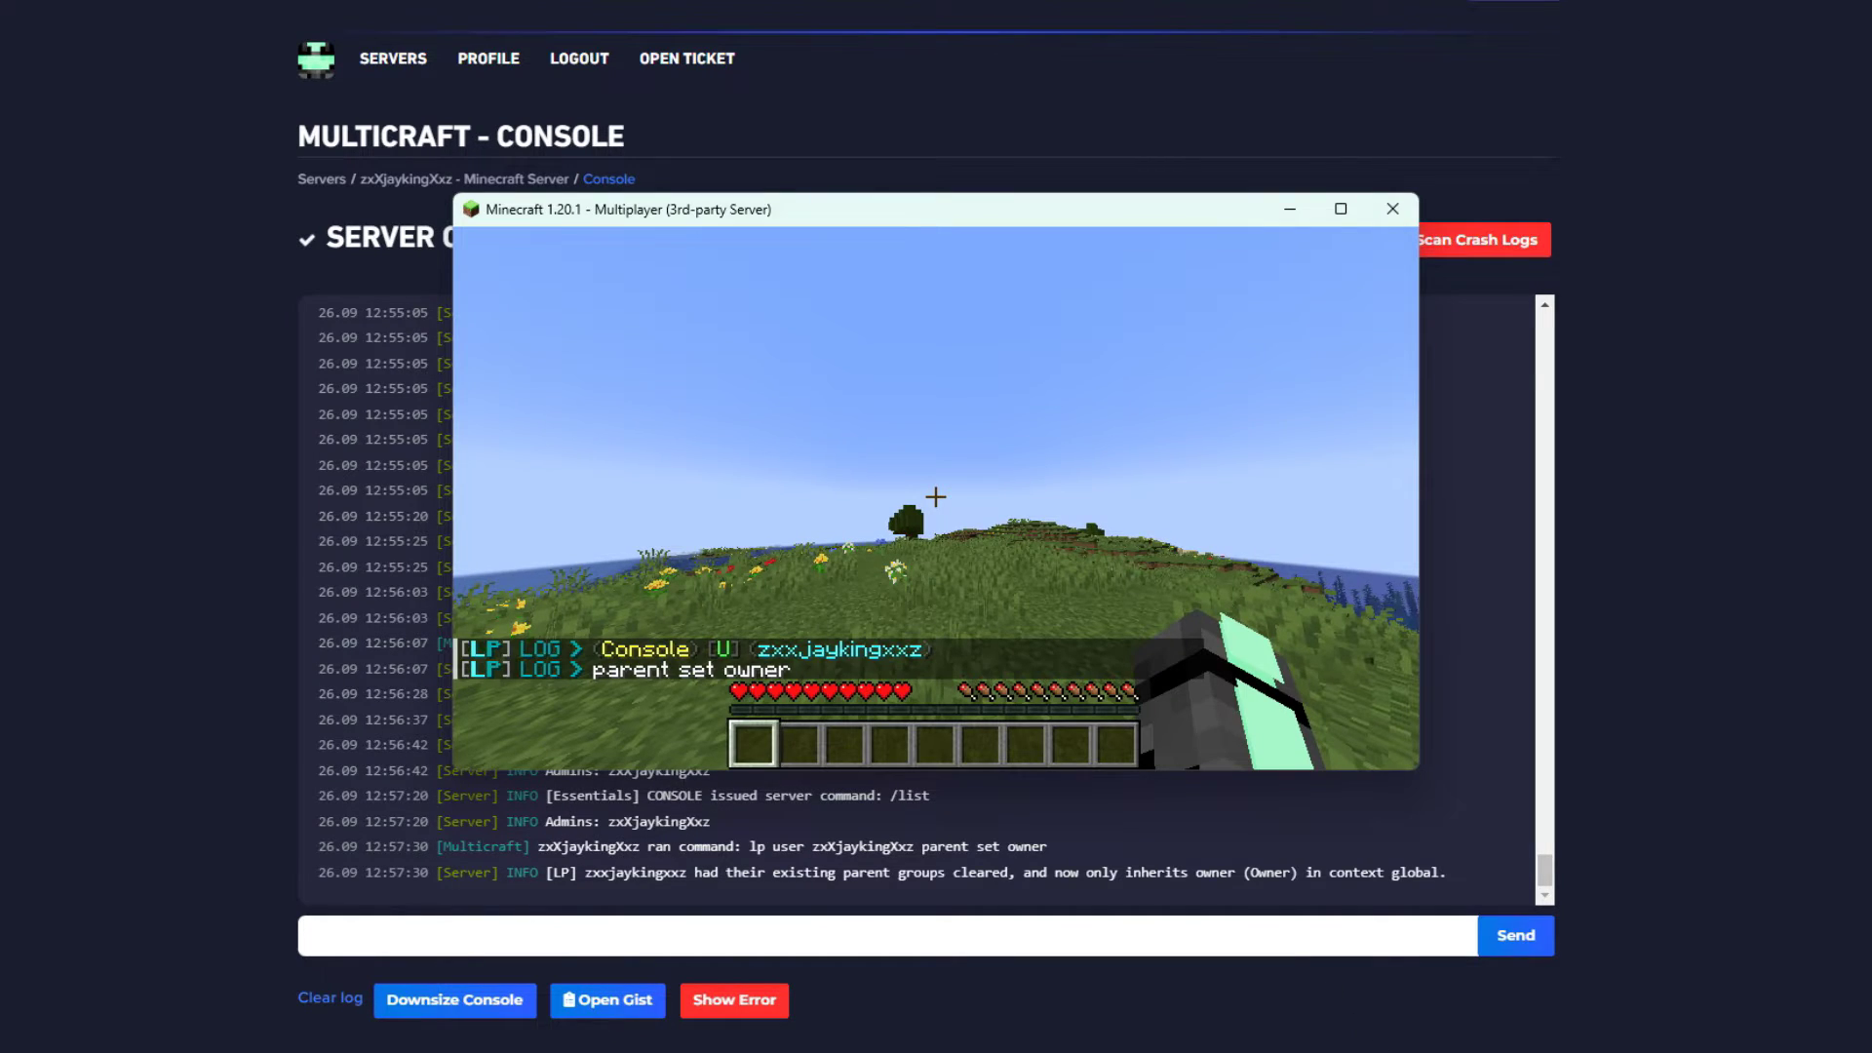
{"action": "key", "text": "Tab"}
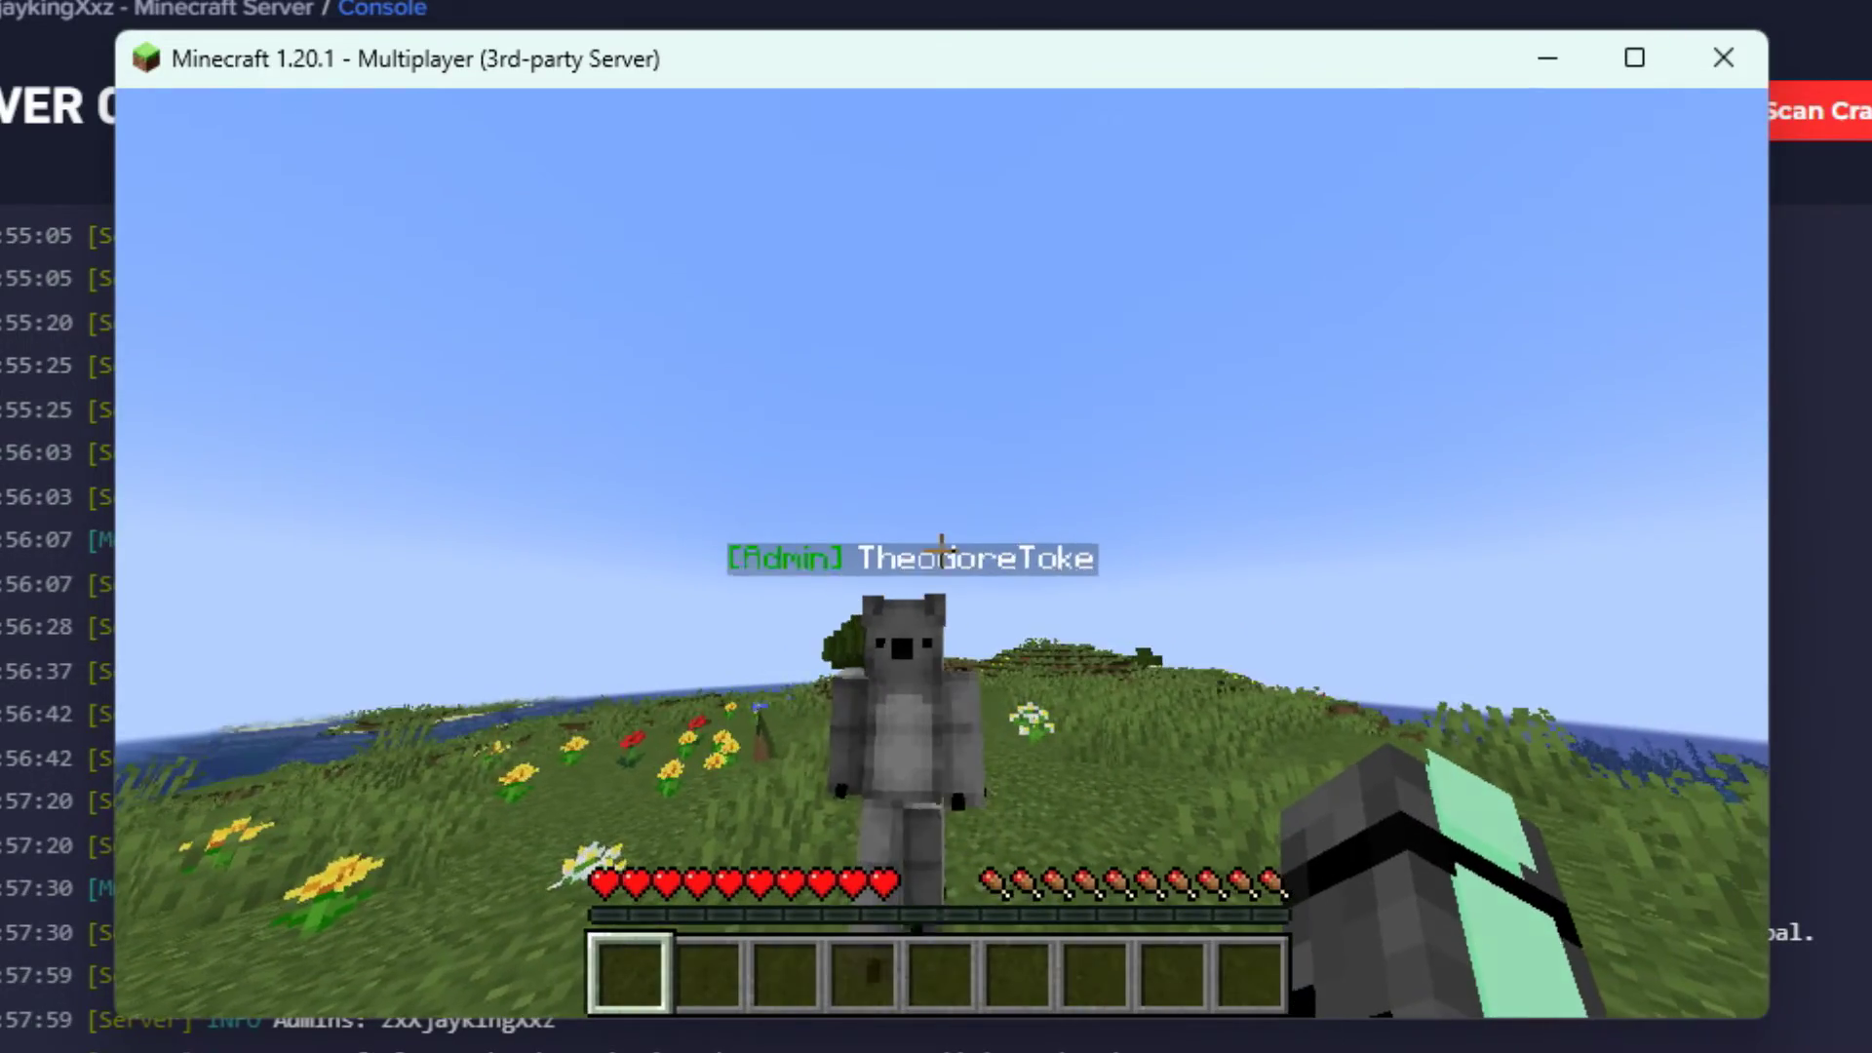
- Return to the server console and run "lp user … parent set moderator" for the second player's username
{"action": "key", "text": "Escape"}
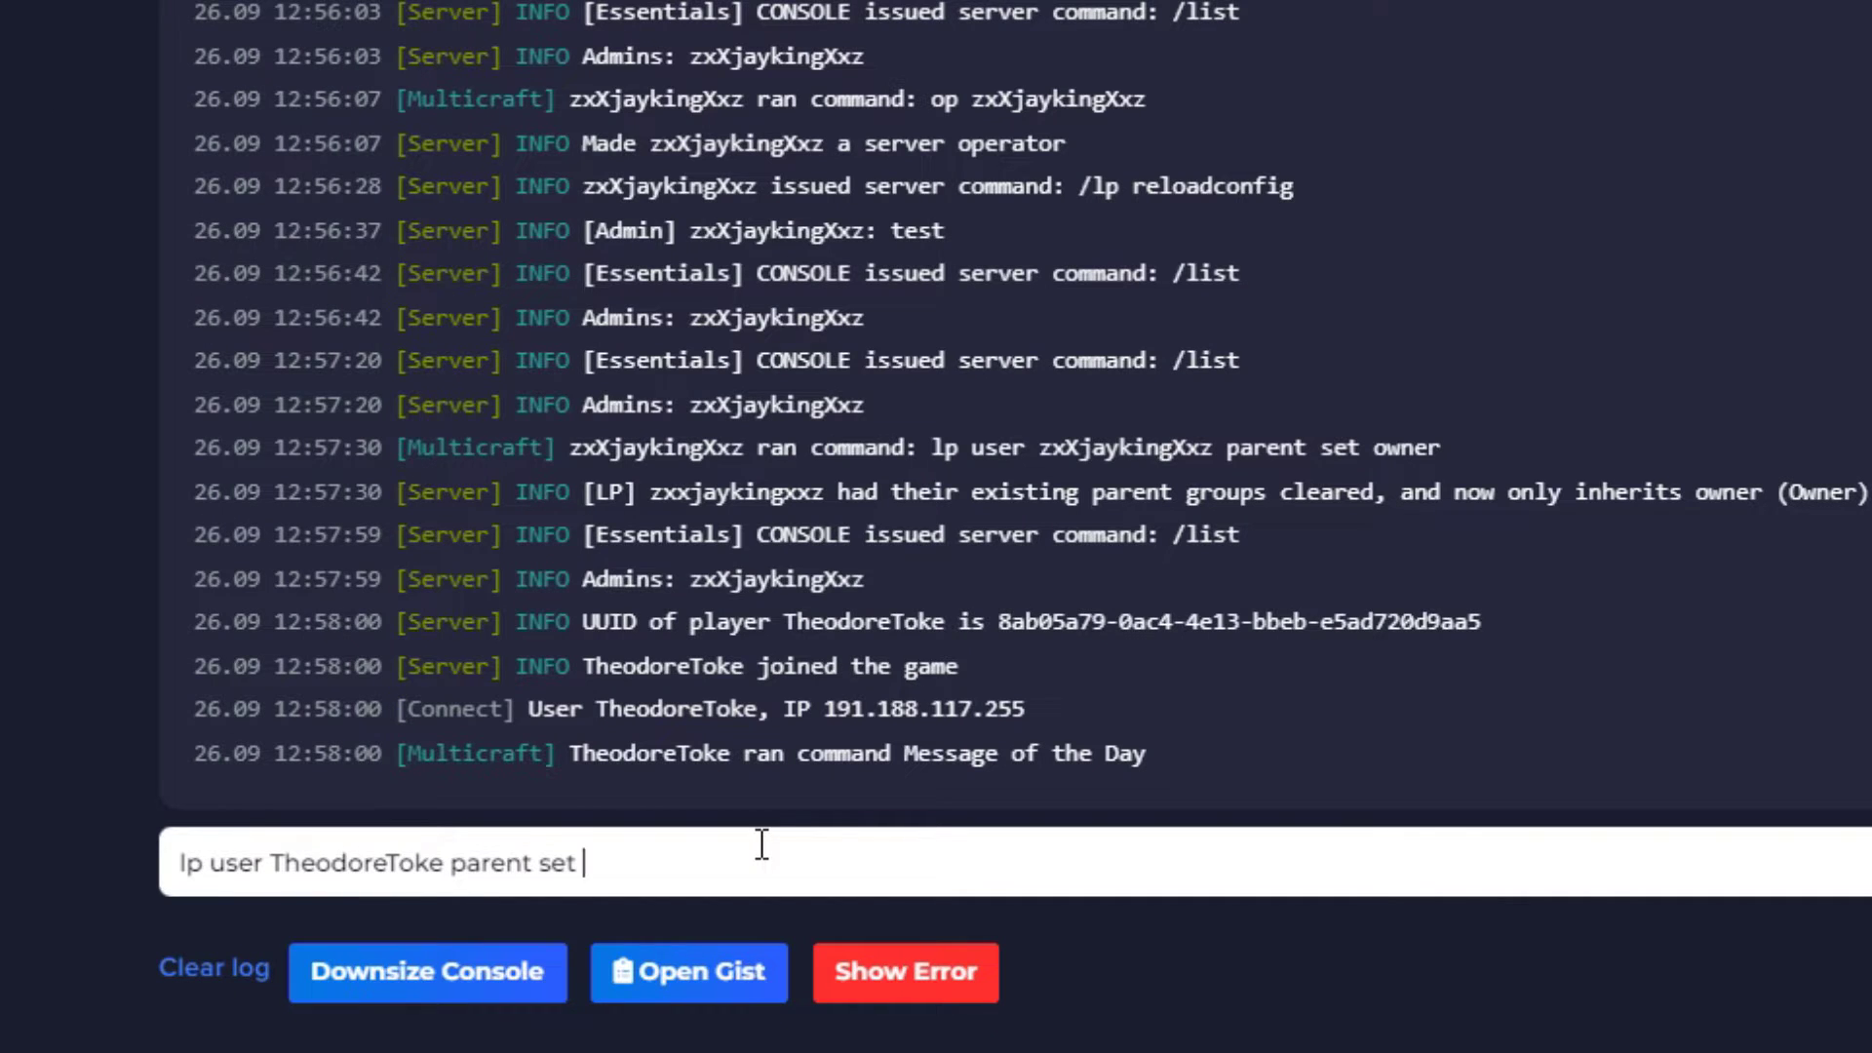
{"action": "type", "text": "moderator"}
{"action": "key", "text": "Return"}
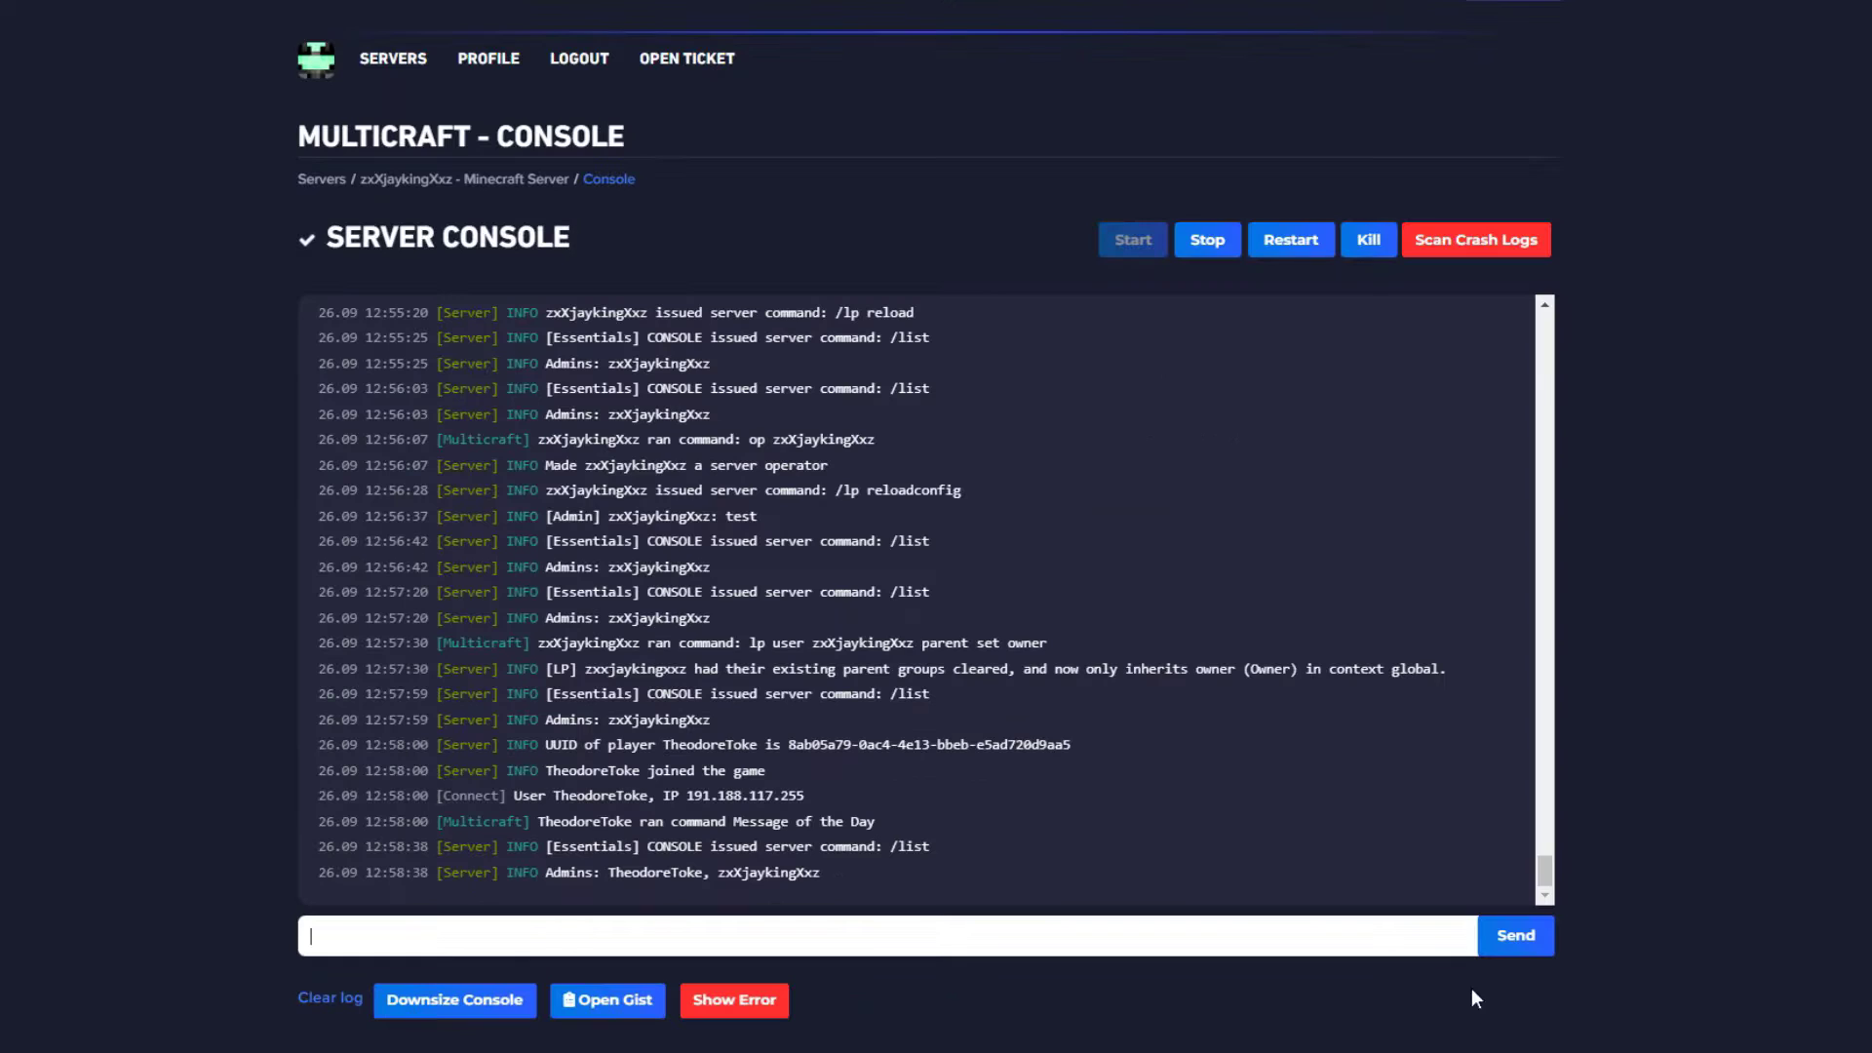
- Switch back to Minecraft and inspect the rank prefix on the second player's nametag up close, then in chat
{"action": "key", "text": "alt+Tab"}
{"action": "key", "text": "Escape"}
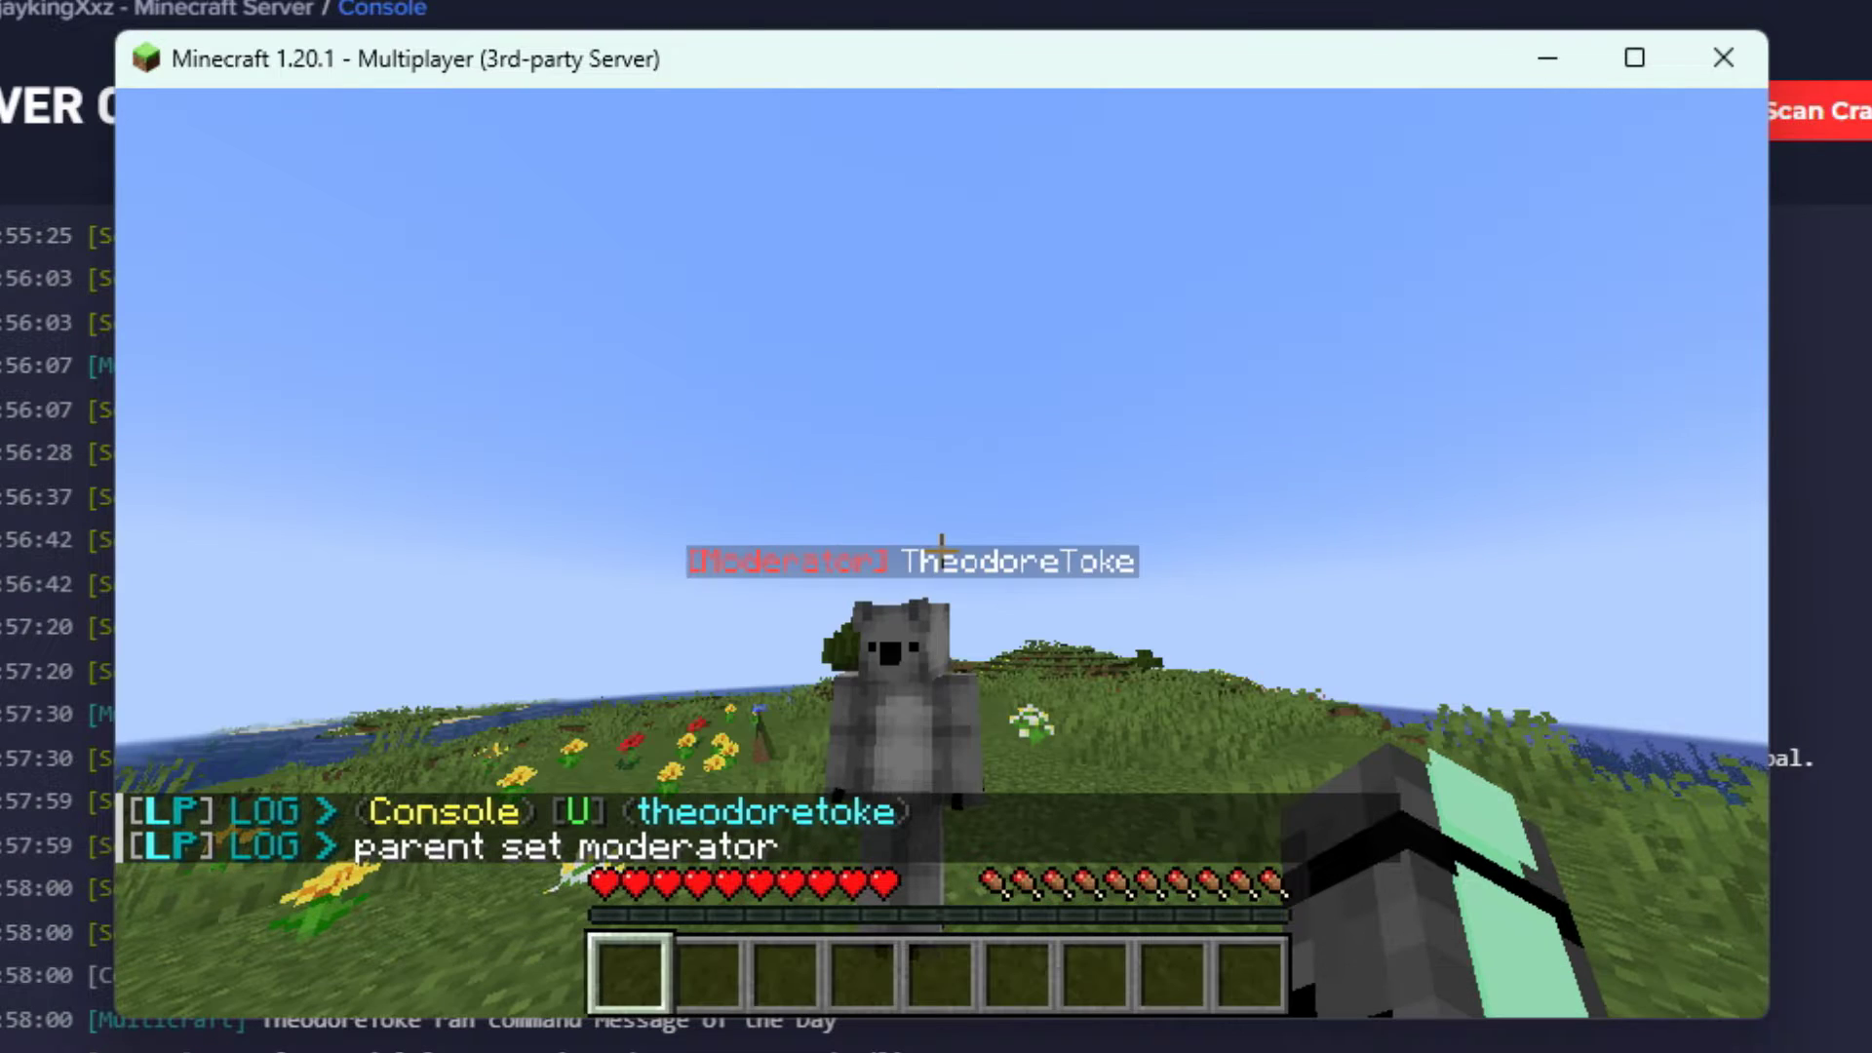
{"action": "key", "text": "w"}
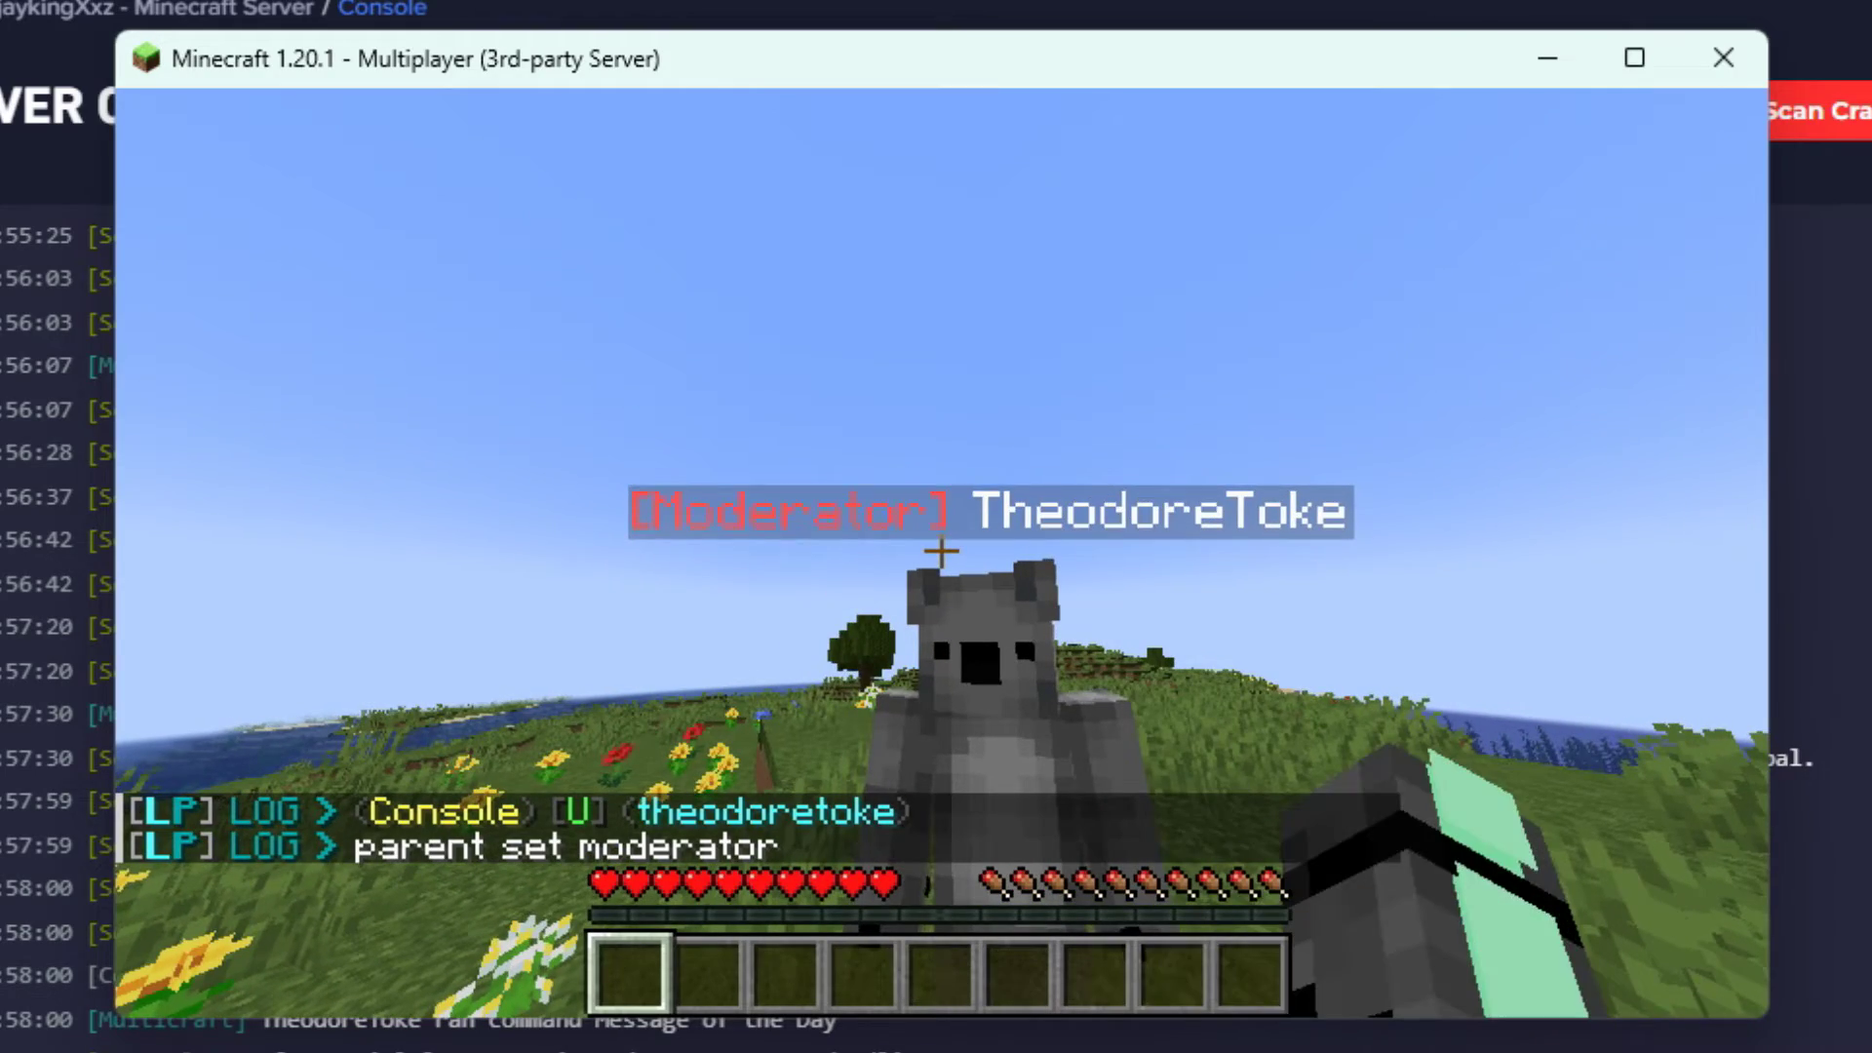
{"action": "key", "text": "s"}
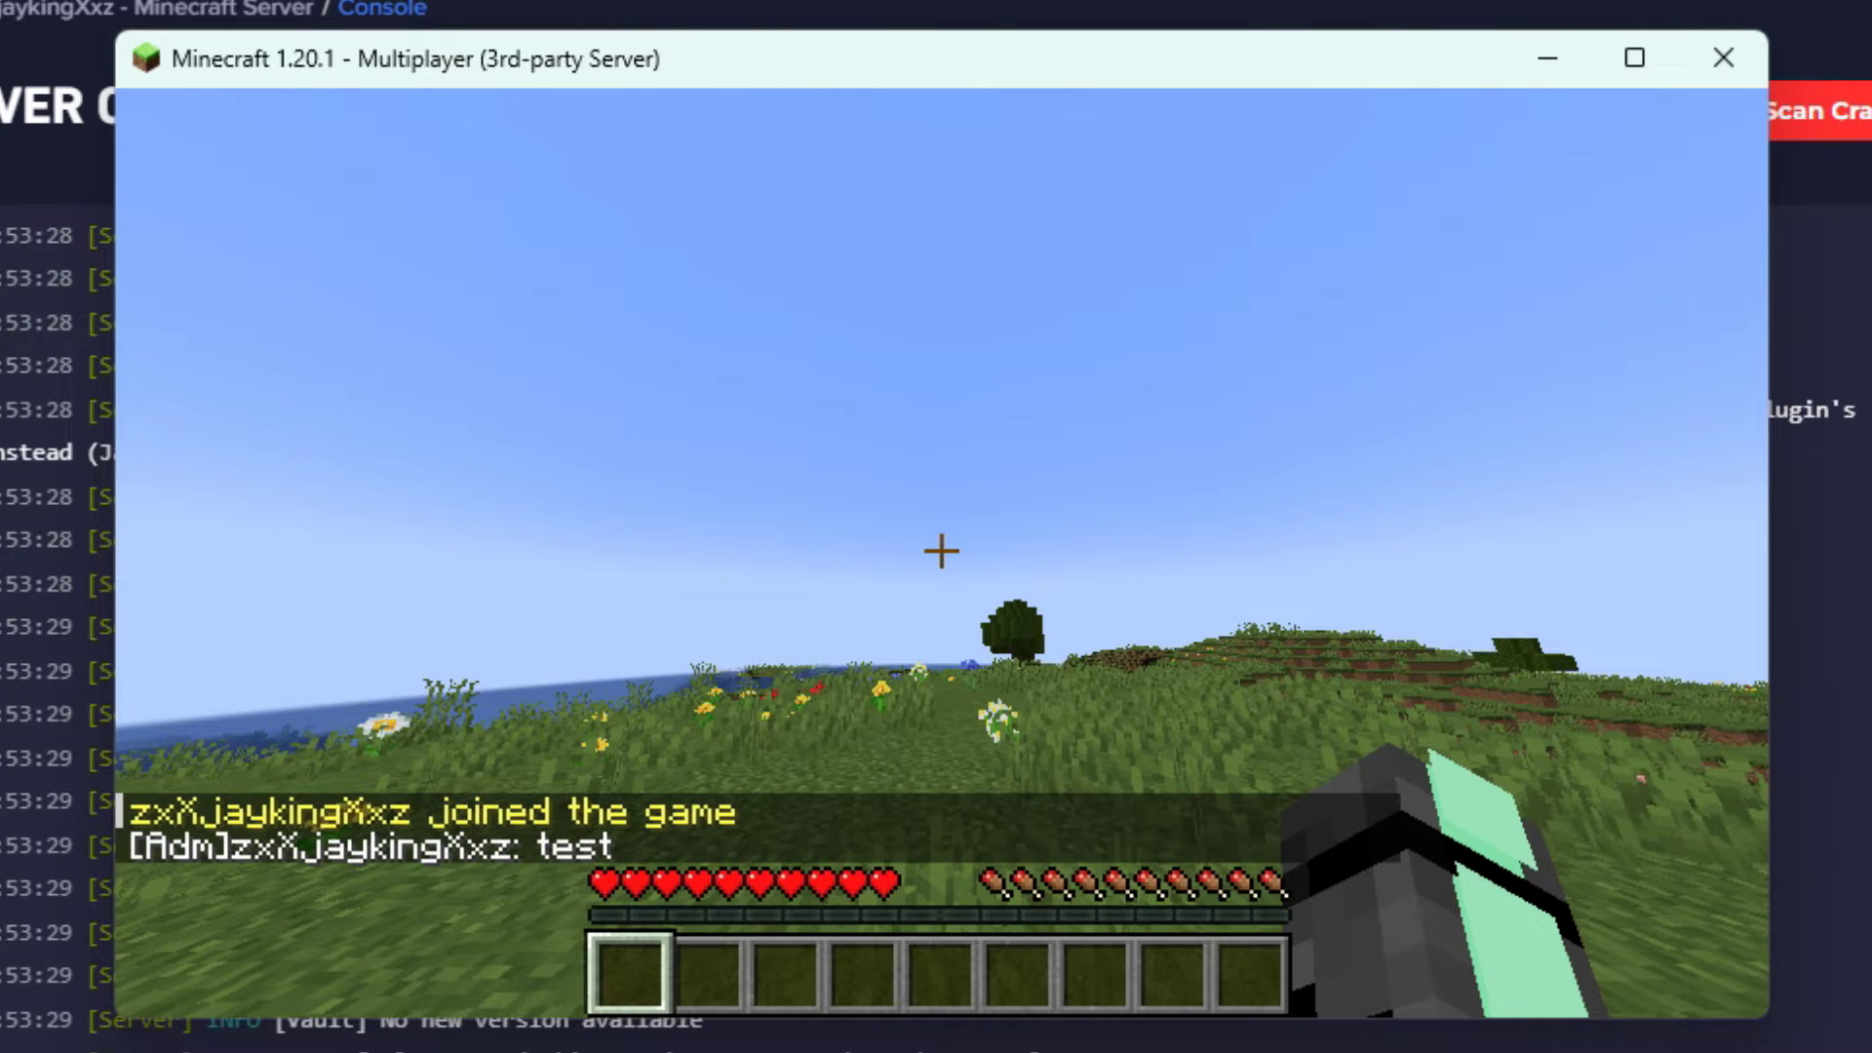
{"action": "key", "text": "t"}
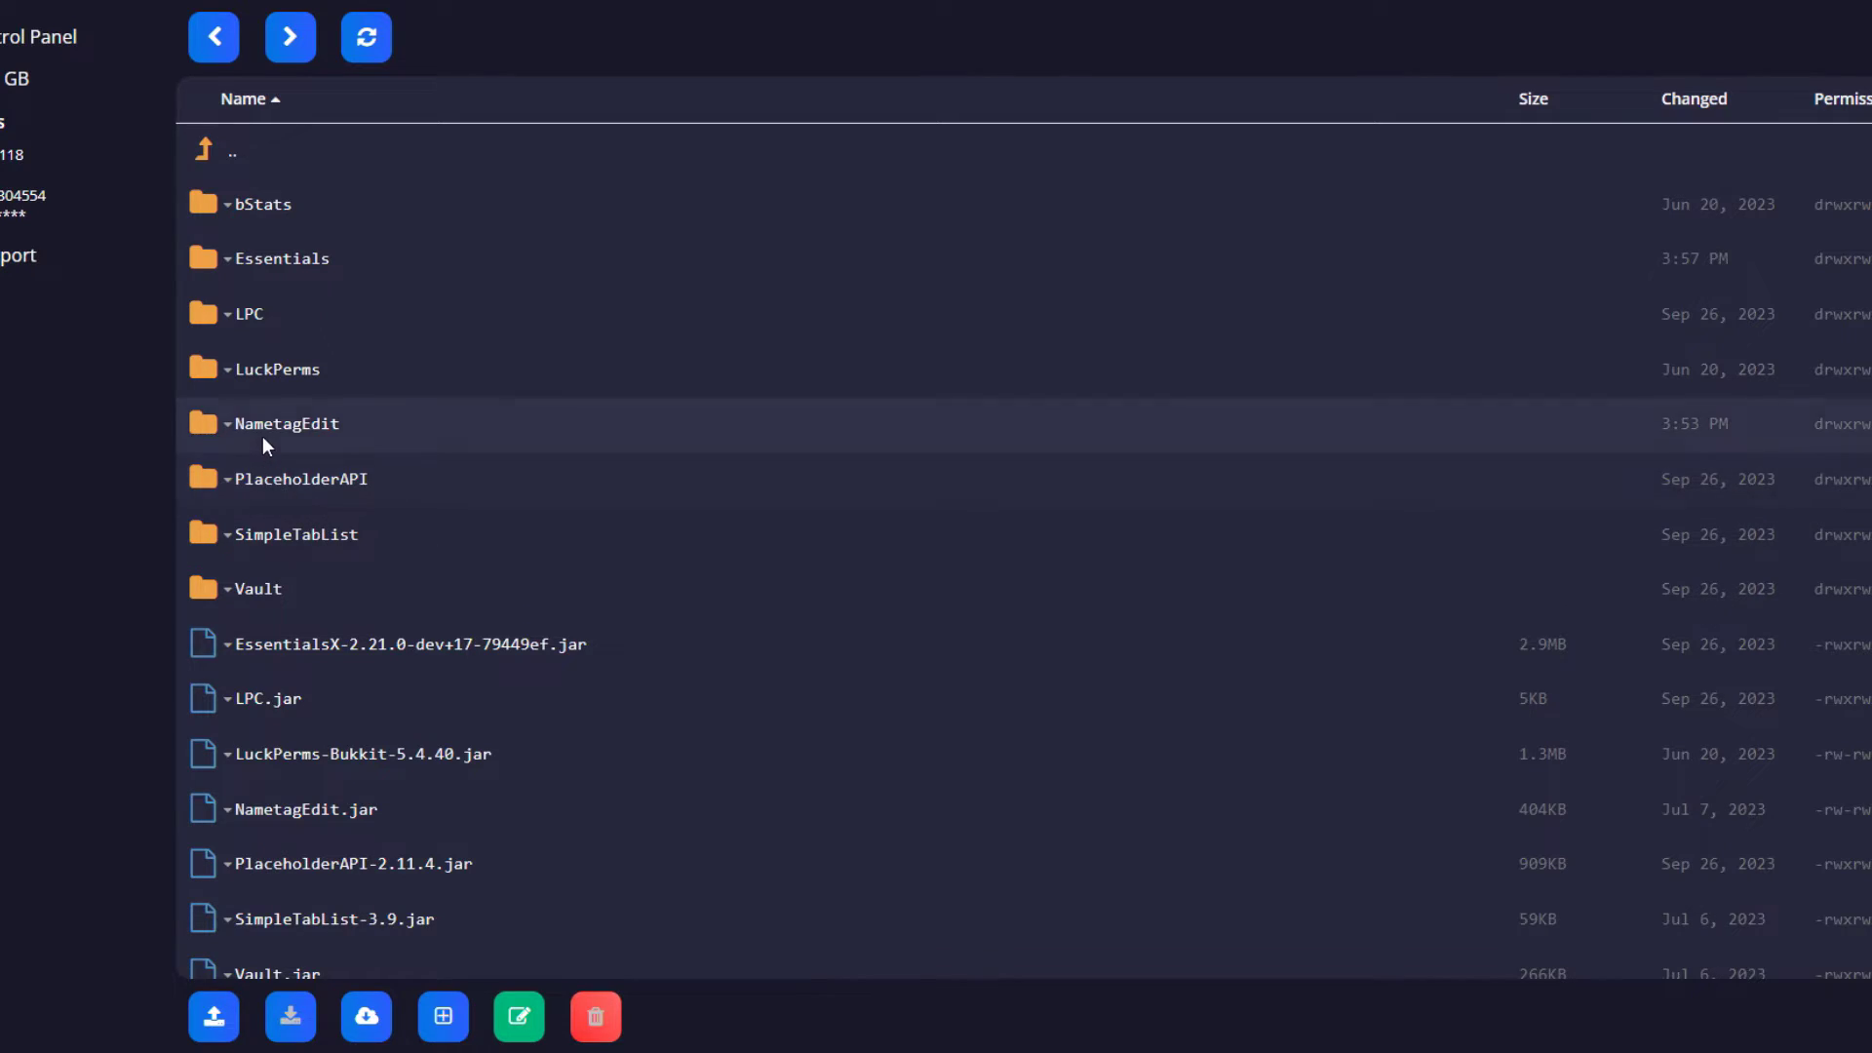
- Open groups.yml from the NametagEdit plugin folder and select the owner group's prefix text "&c[Owner] &f"
{"action": "left_click", "coordinate": [244, 433]}
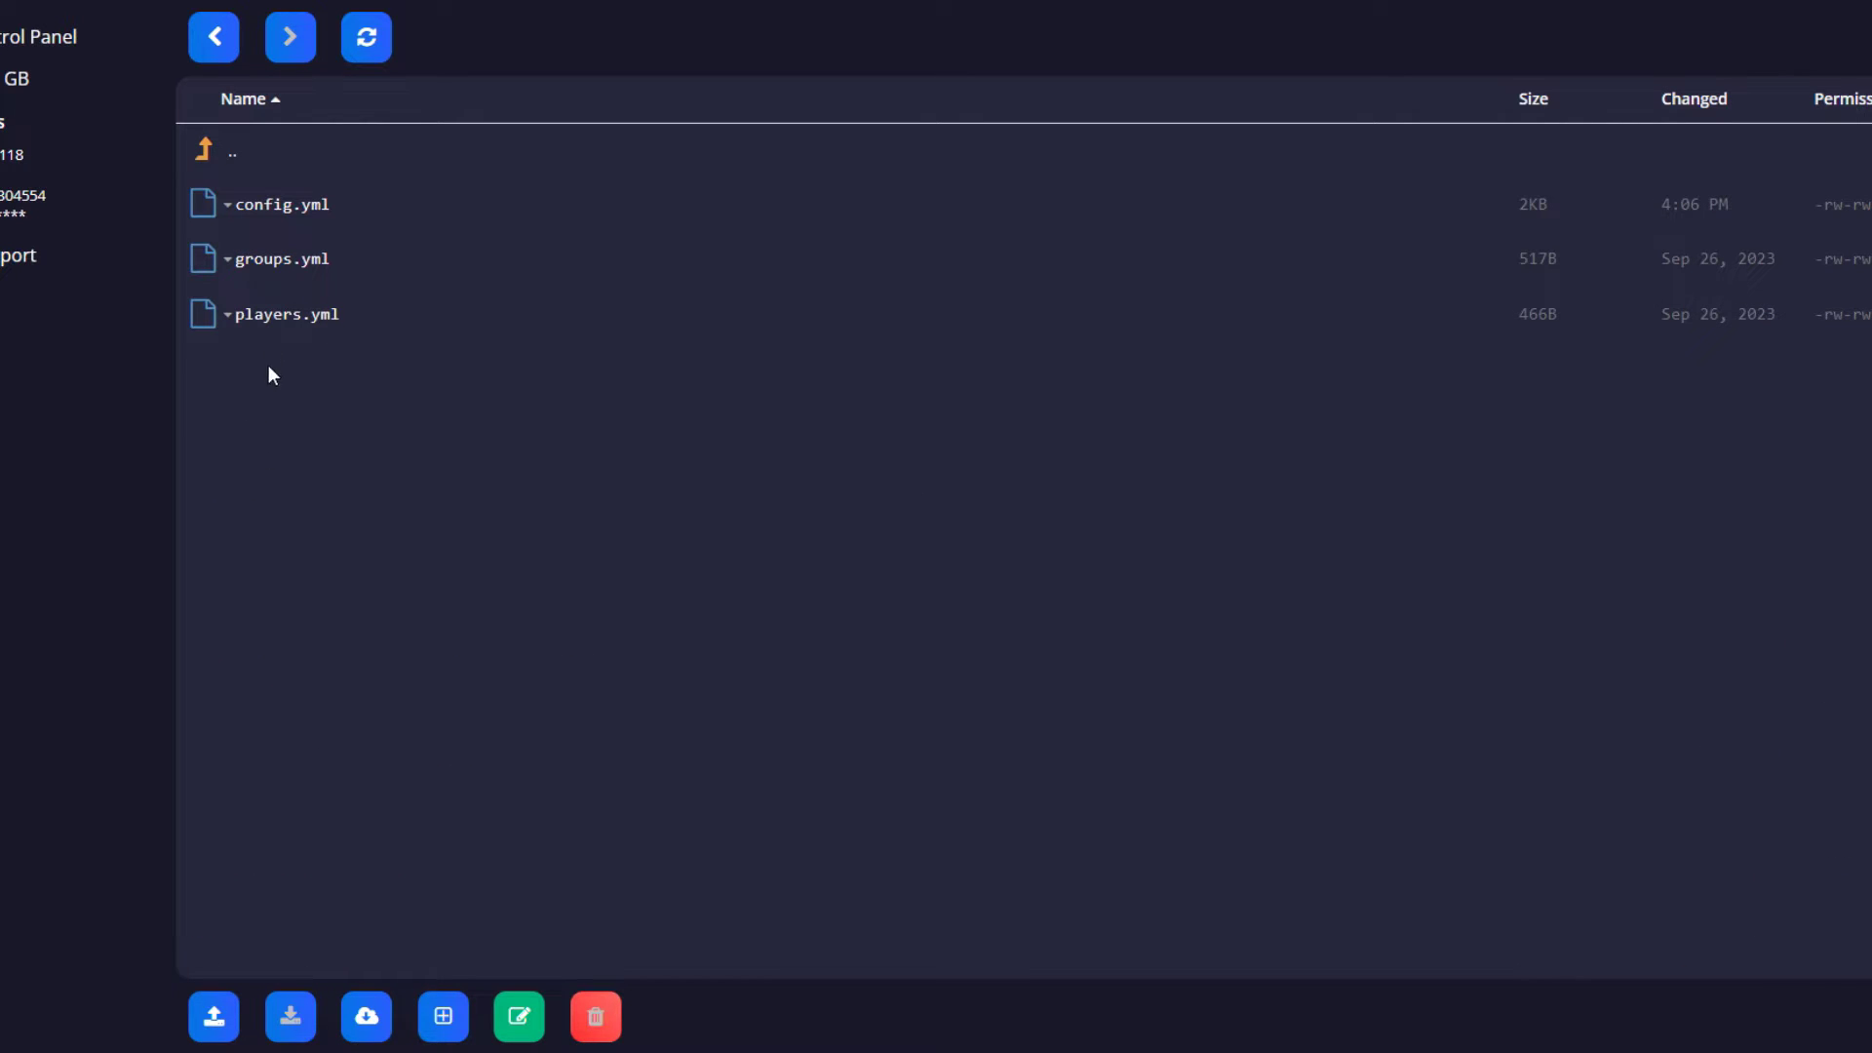
{"action": "right_click", "coordinate": [276, 268]}
{"action": "left_click", "coordinate": [690, 291]}
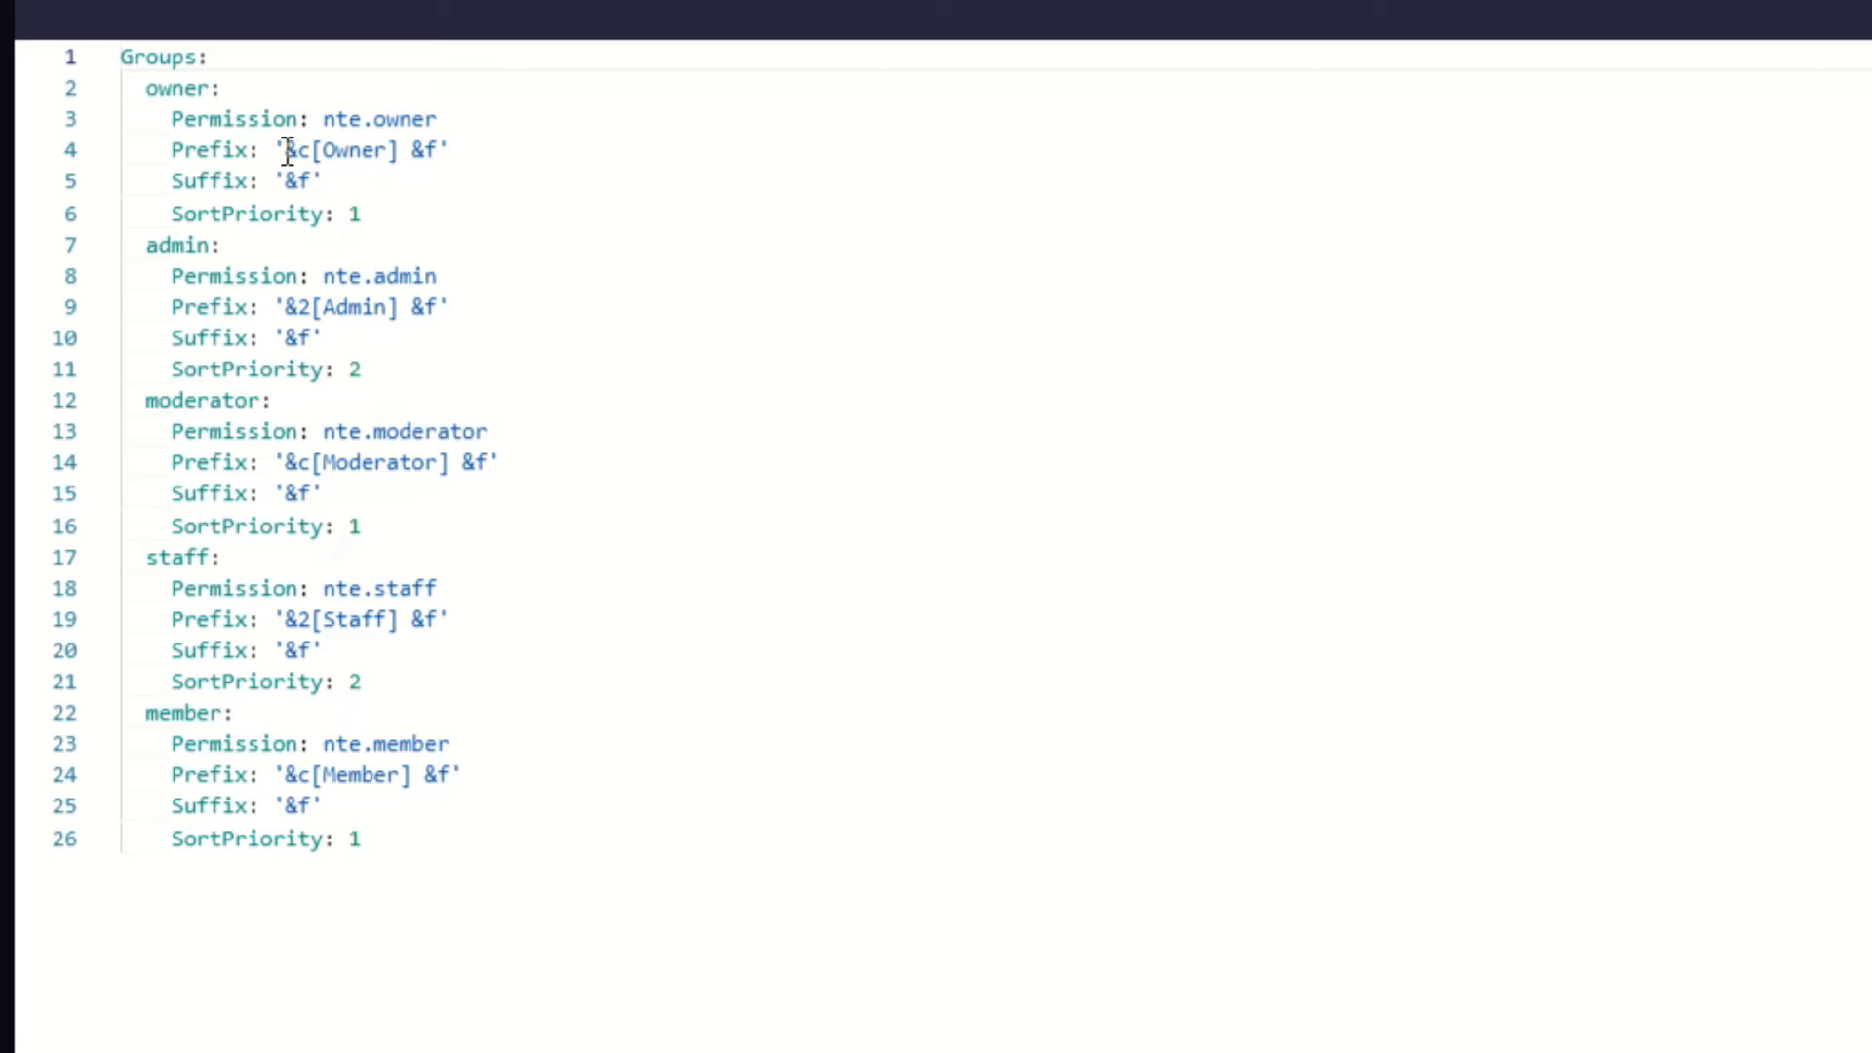
{"action": "mouse_move", "coordinate": [323, 151]}
{"action": "left_mouse_down"}
{"action": "mouse_move", "coordinate": [435, 150]}
{"action": "mouse_move", "coordinate": [358, 144]}
{"action": "left_mouse_up"}
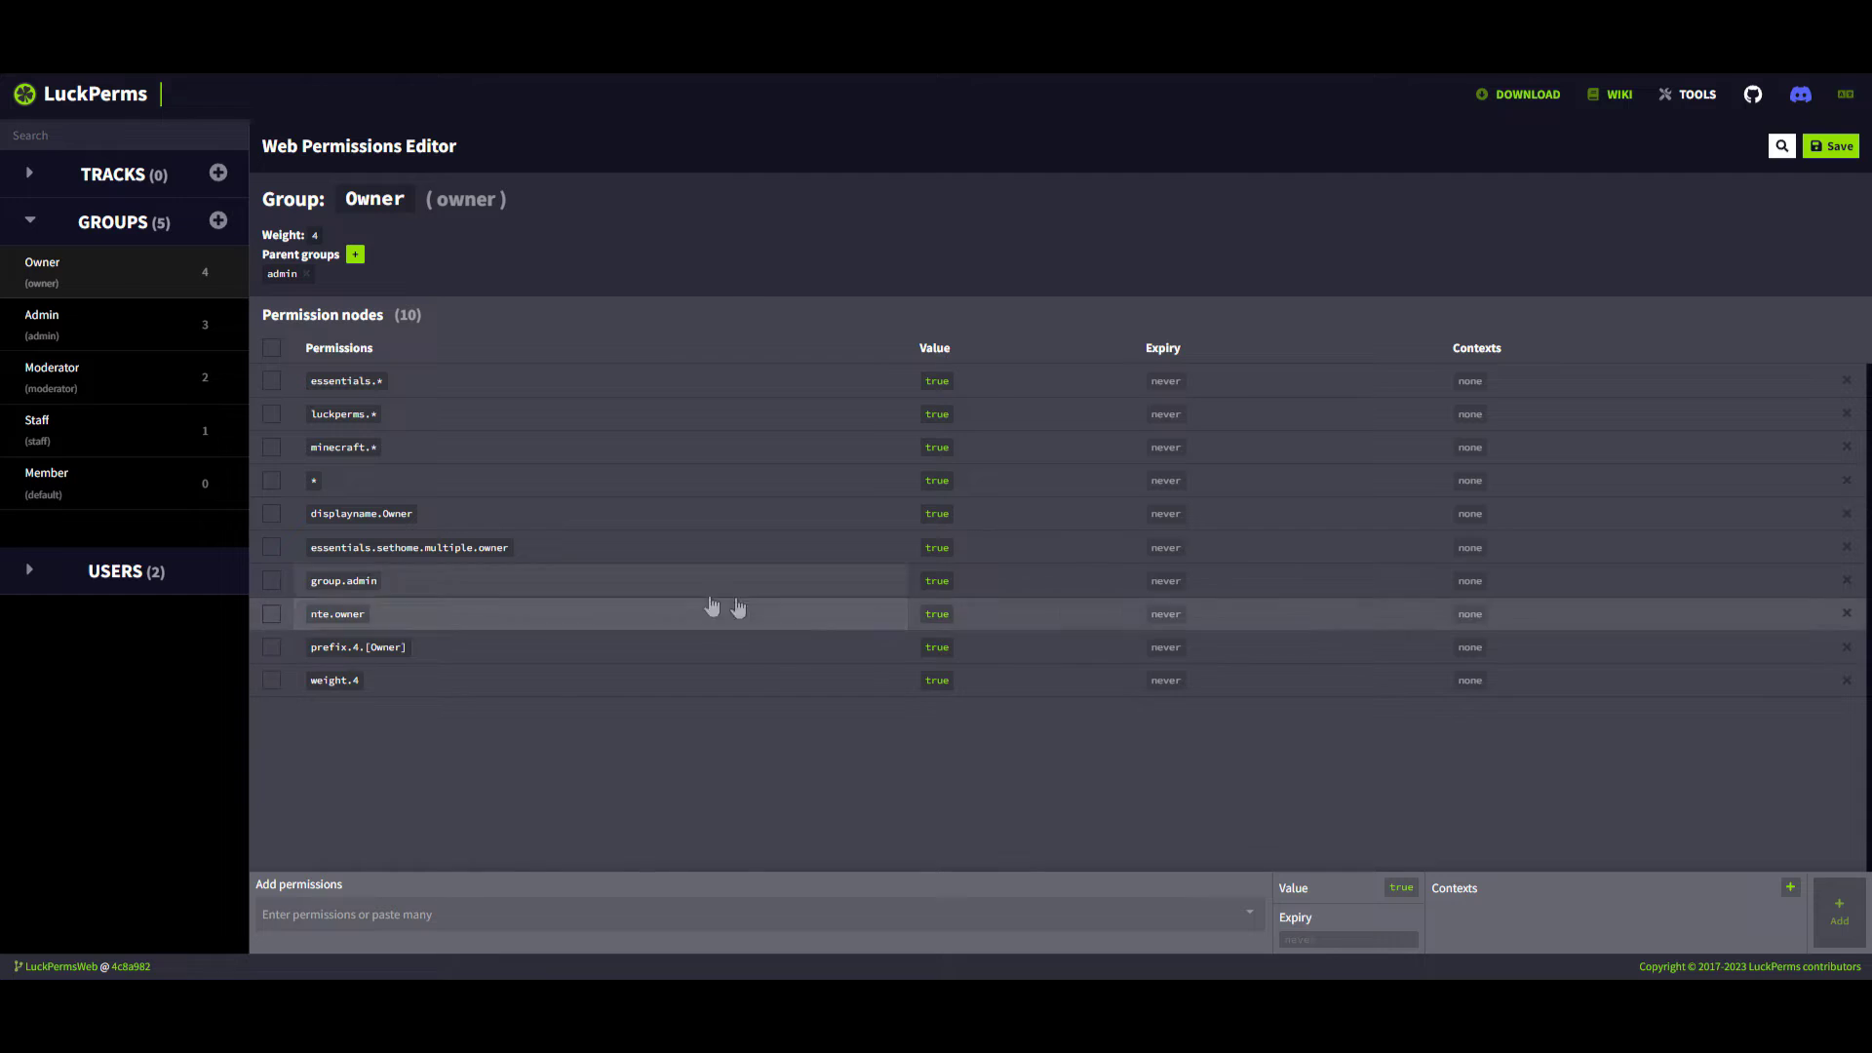
- Change the Owner group's prefix permission to prefix.4.&c[Owner] &f in the LuckPerms web editor and save the edits
{"action": "left_click", "coordinate": [377, 647]}
{"action": "left_click_drag", "start_coordinate": [424, 648], "coordinate": [367, 645]}
{"action": "type", "text": "&c[Owner] &f"}
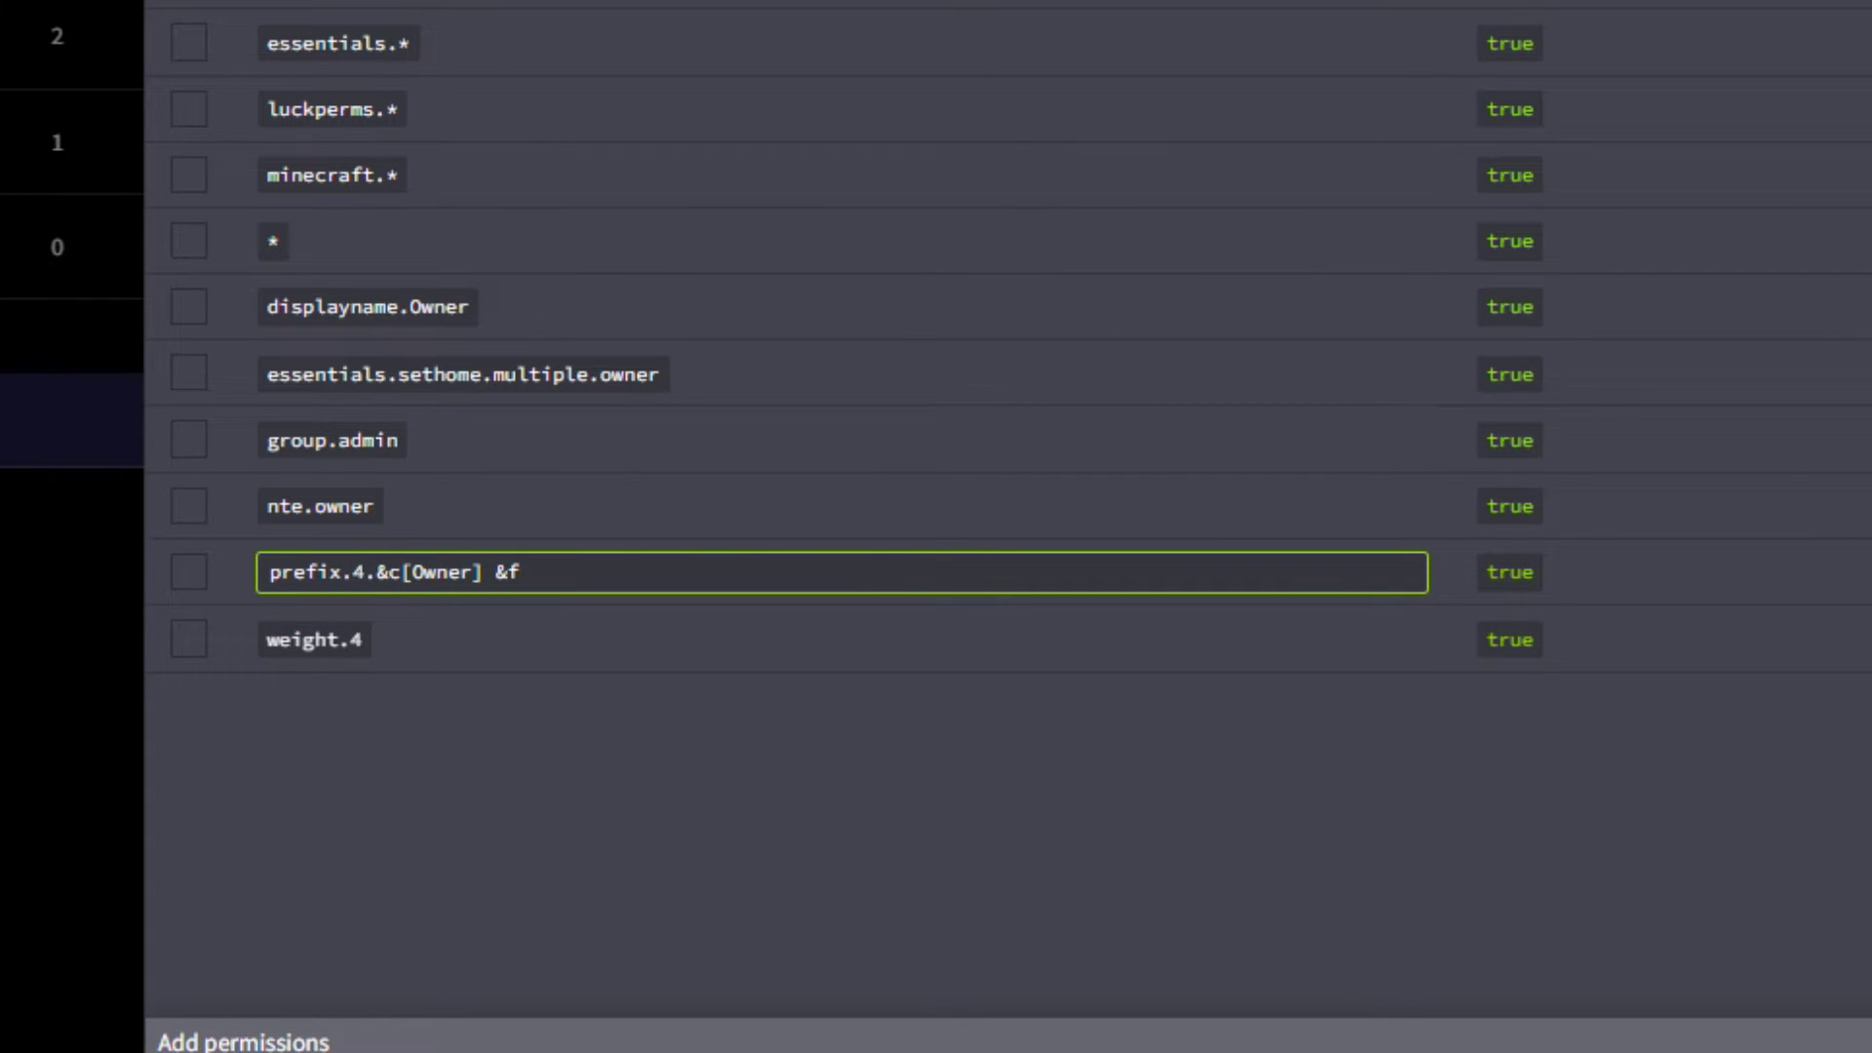
{"action": "key", "text": "Return"}
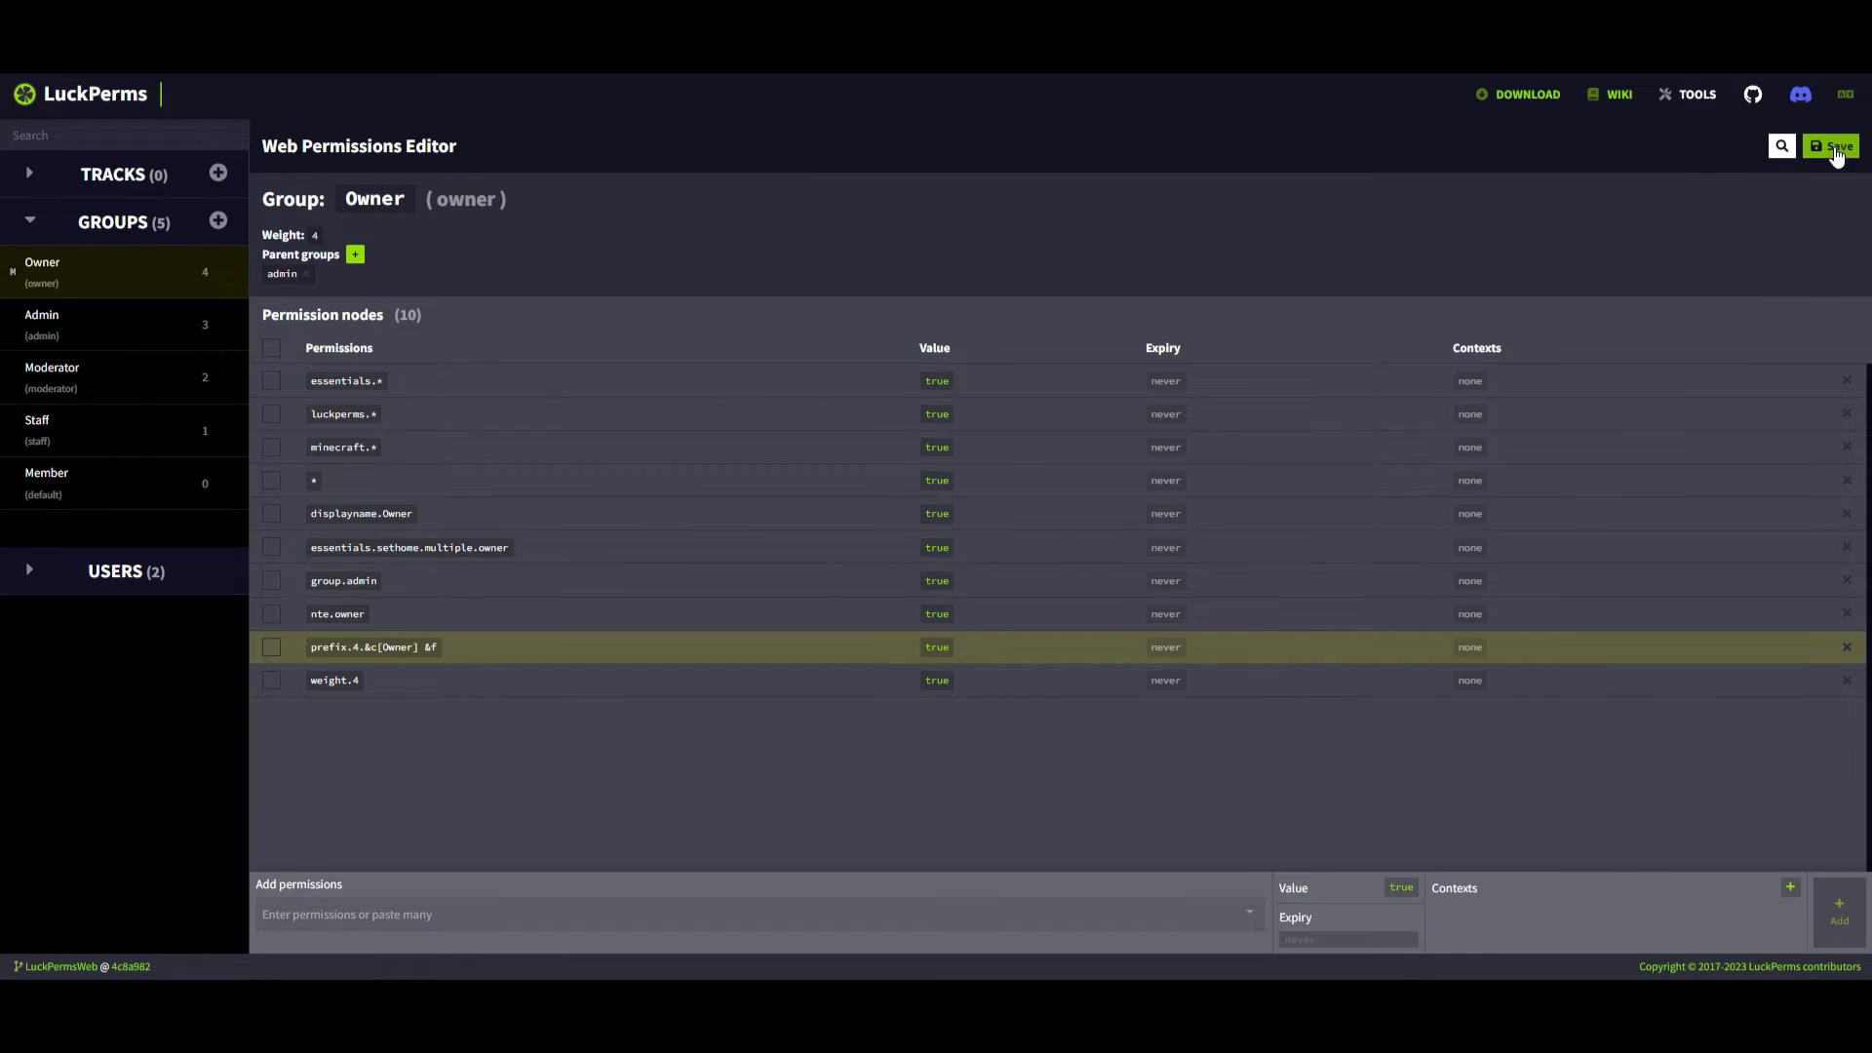
{"action": "left_click", "coordinate": [1835, 148]}
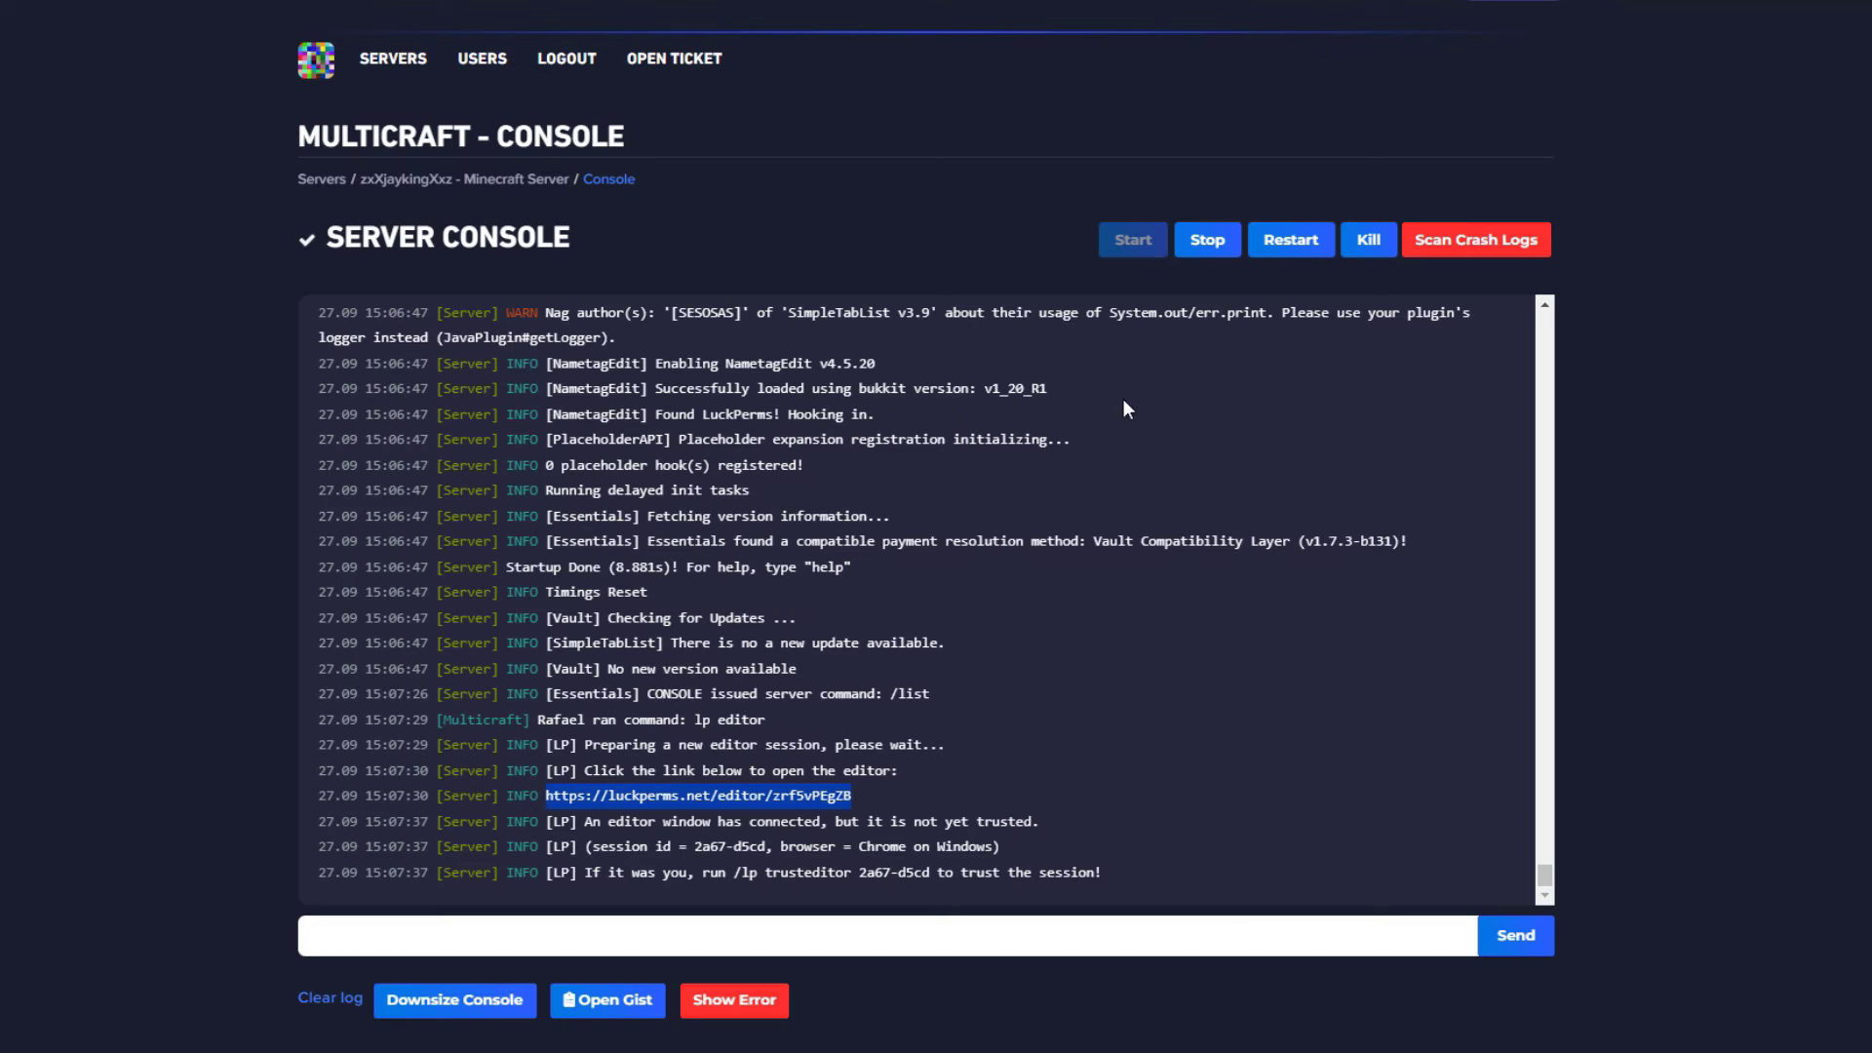
- Run "lp applyedits" with the new web editor session code in the server console
{"action": "left_click", "coordinate": [589, 922]}
{"action": "left_click", "coordinate": [1540, 936]}
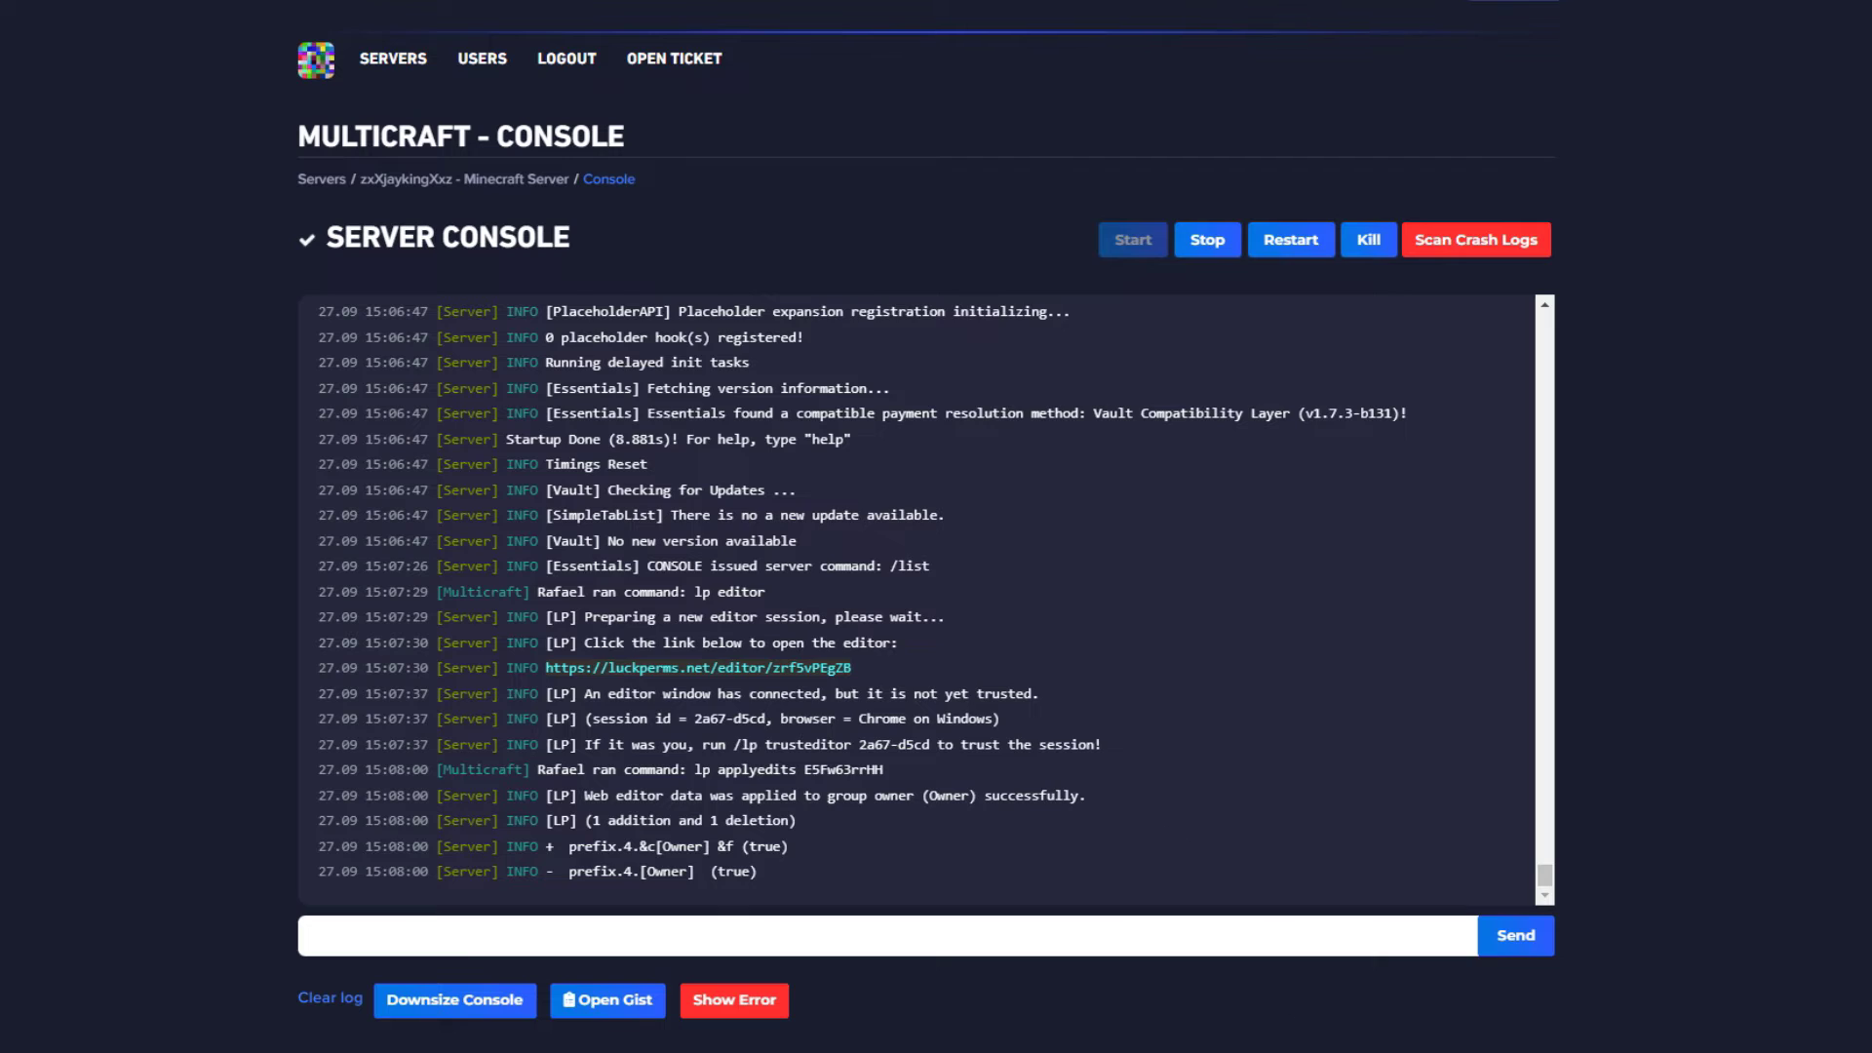
- Switch to Minecraft, join the server again and send the chat message "test" to check the Owner prefix
{"action": "key", "text": "alt+Tab"}
{"action": "left_click", "coordinate": [833, 573]}
{"action": "left_click", "coordinate": [651, 336]}
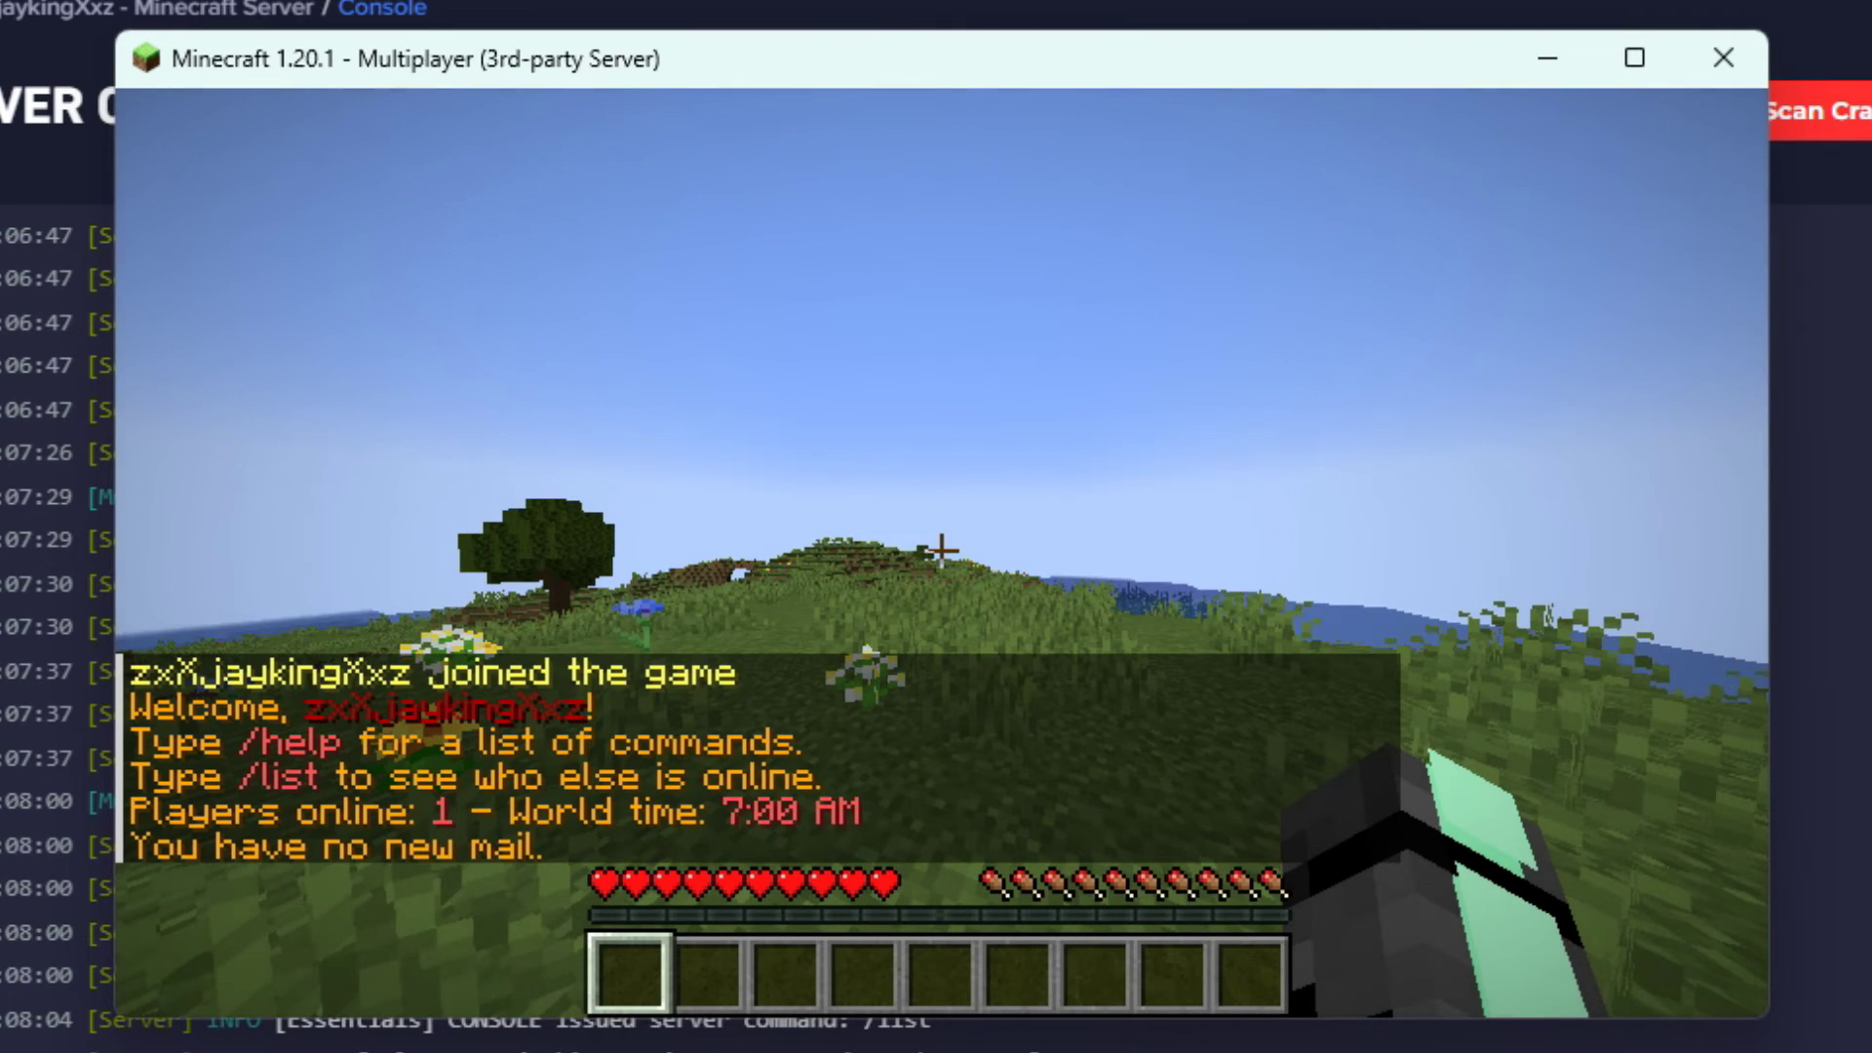
{"action": "type", "text": "ttest"}
{"action": "key", "text": "Return"}
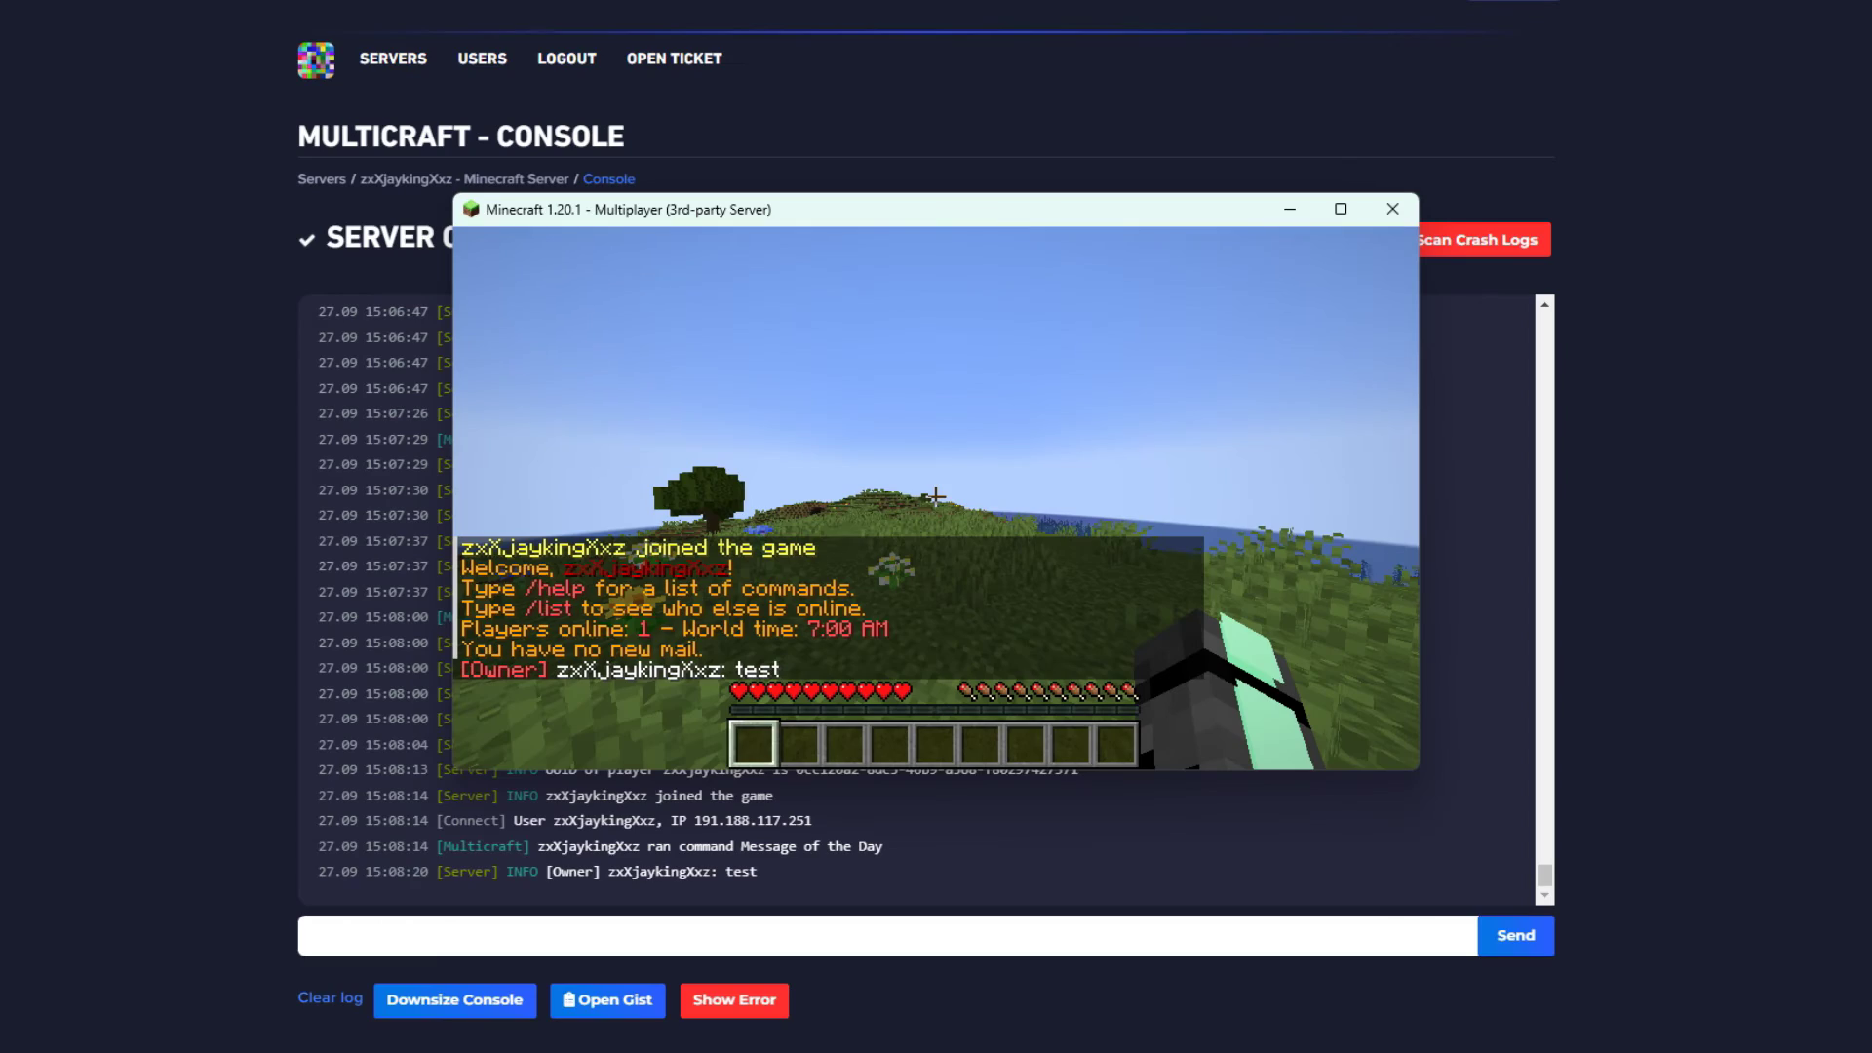